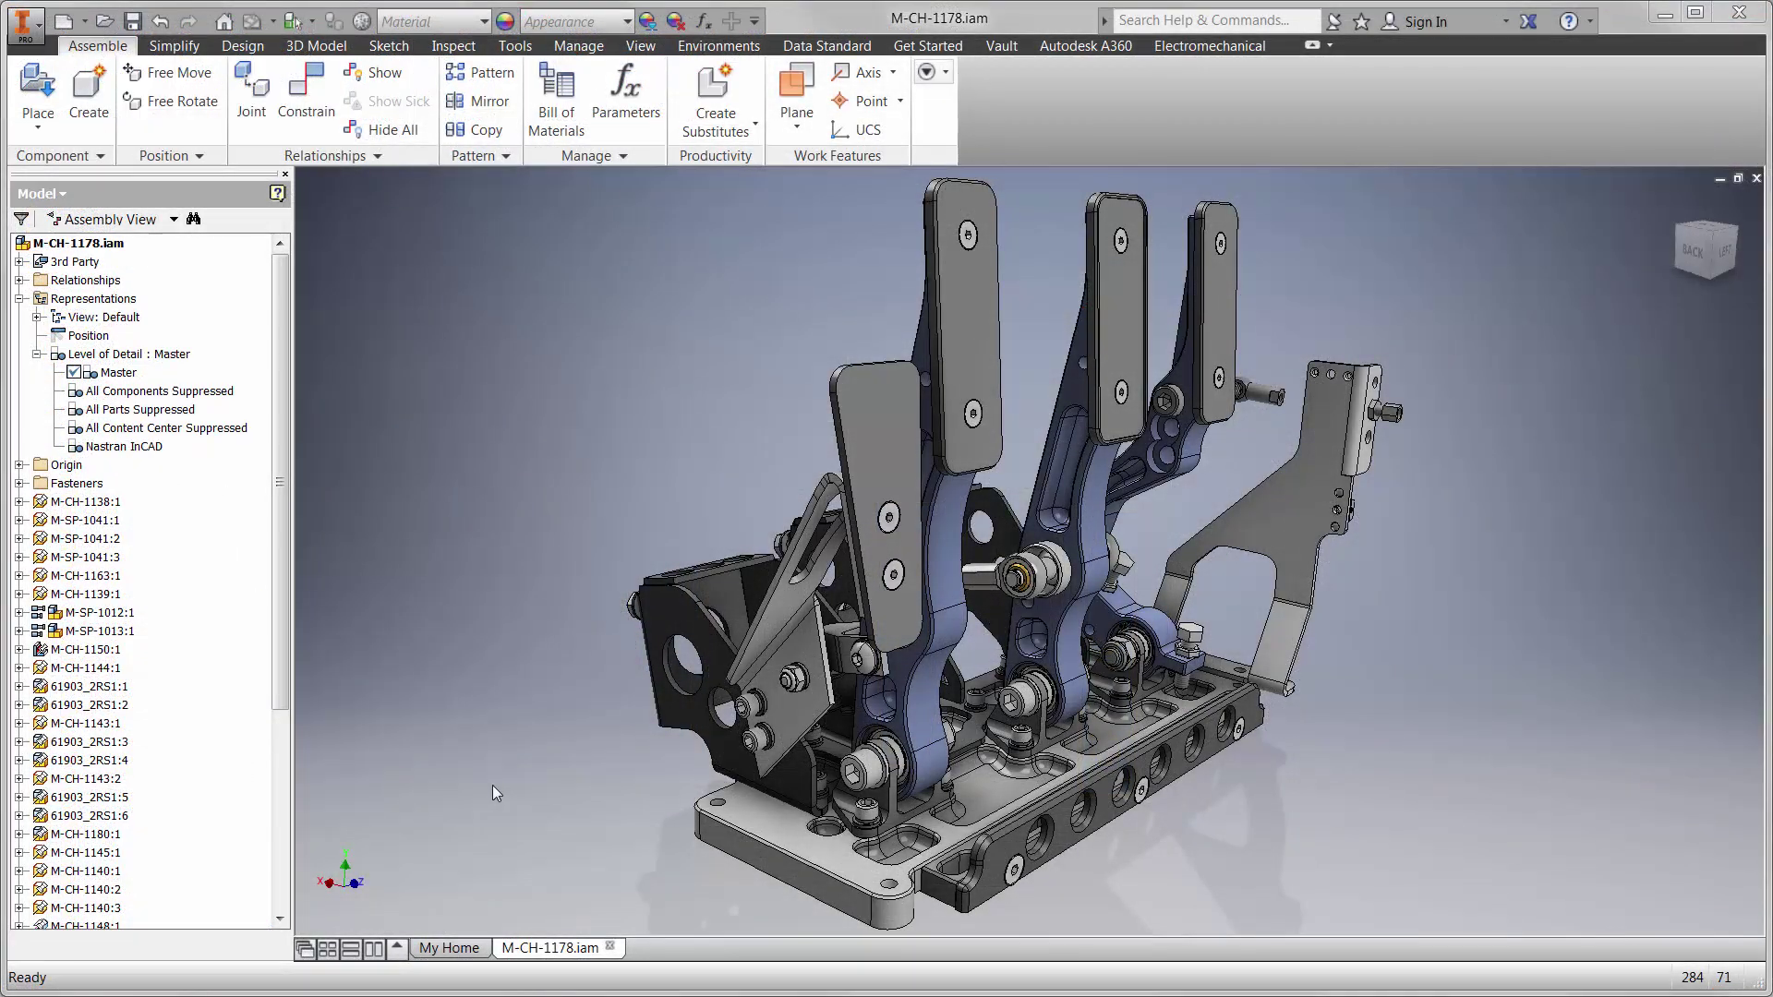
- Switch to the Nastran InCAD level of detail and zoom to fit the remaining bracket parts
double_click(135, 446)
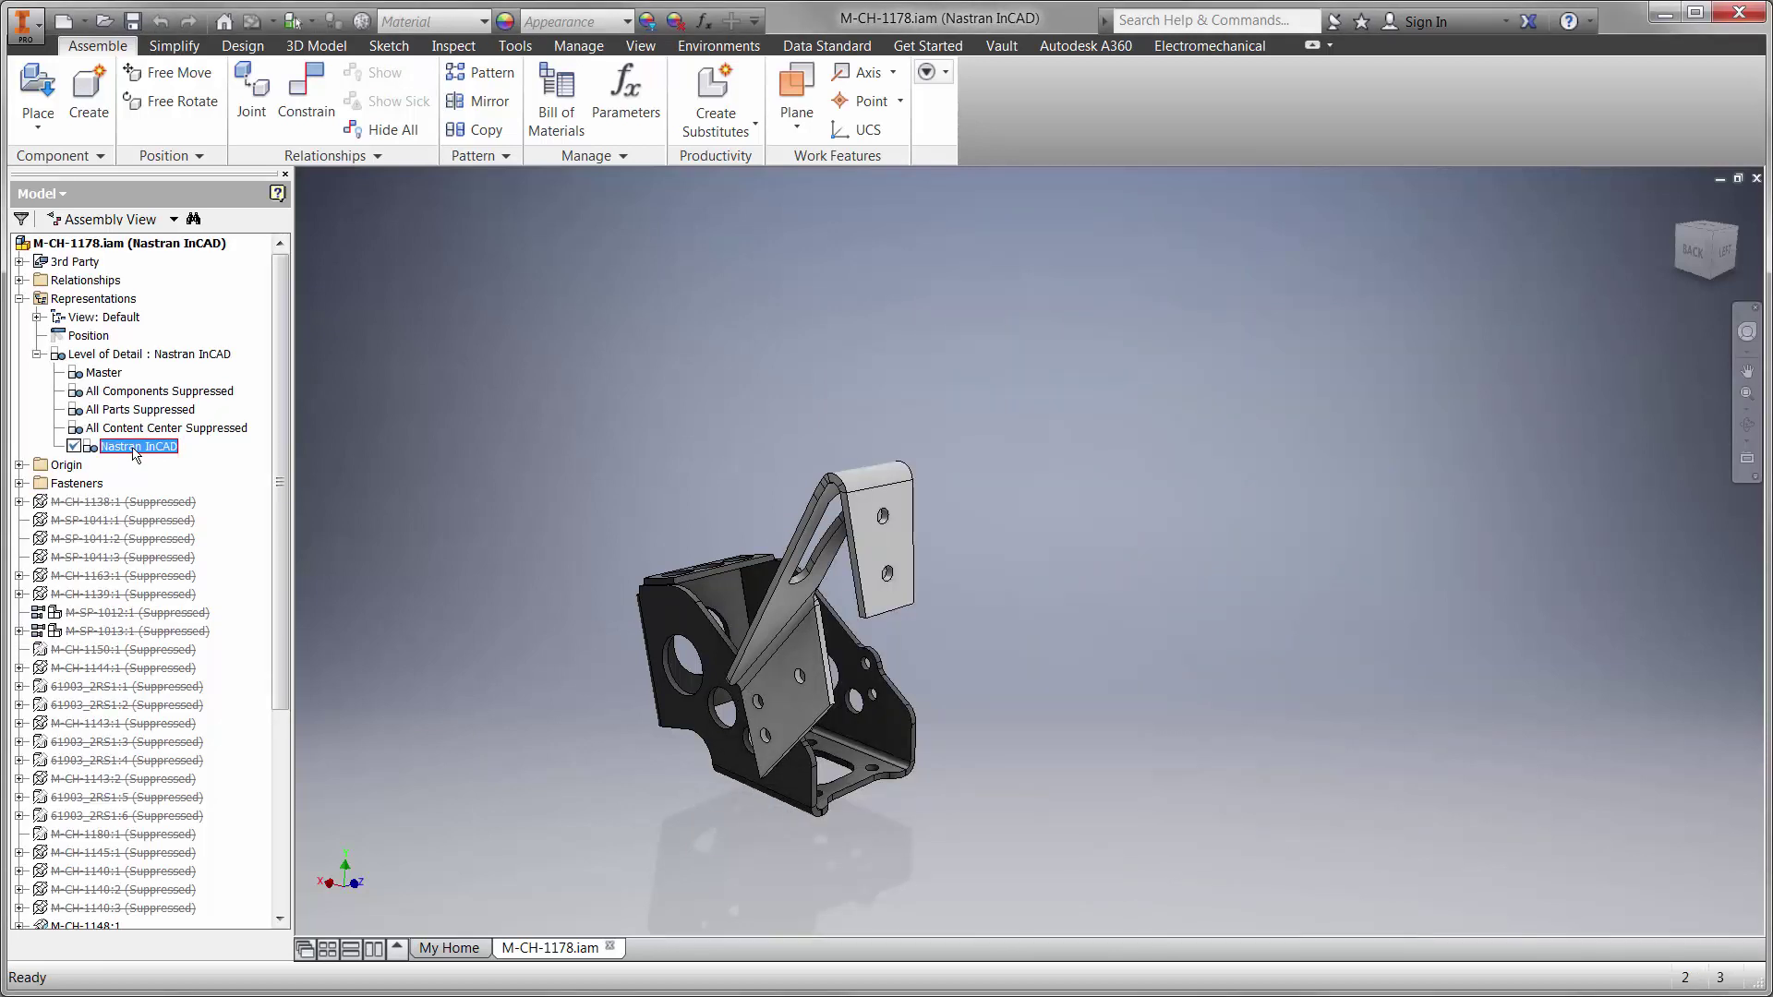
key("Home")
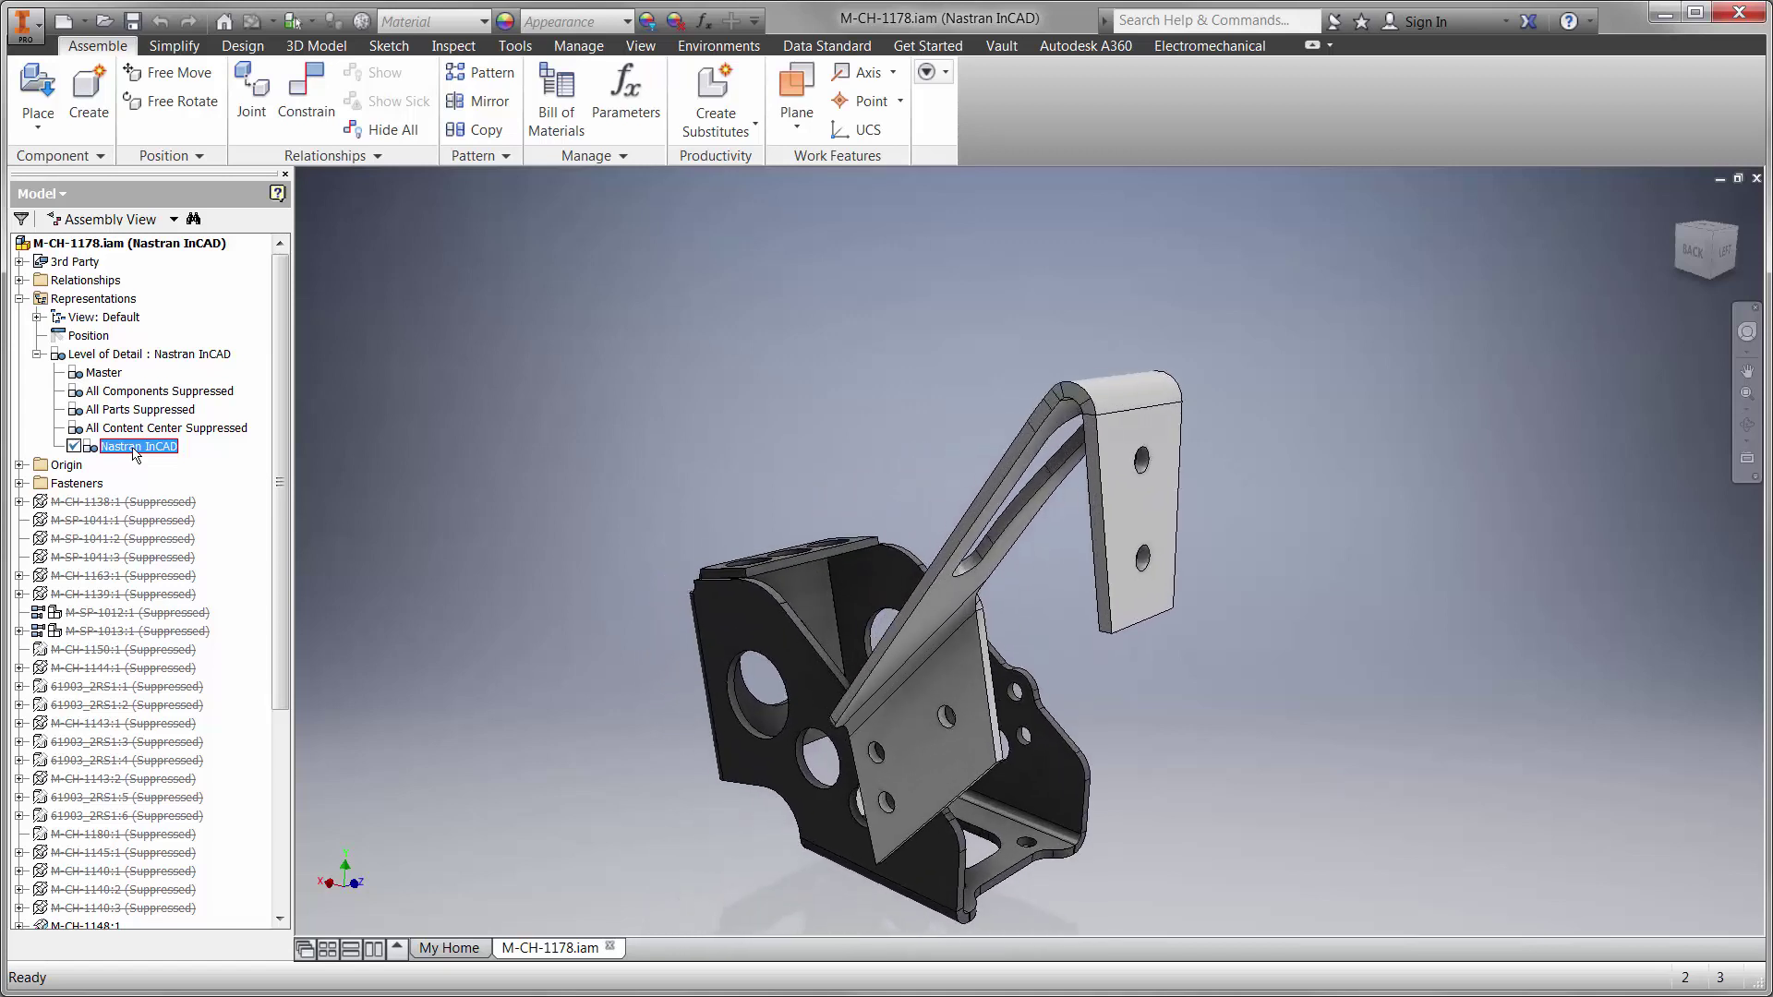
- Enter Autodesk Nastran In-CAD and create a bright green Aluminum 6061 solid physical property
left_click(719, 46)
left_click(446, 90)
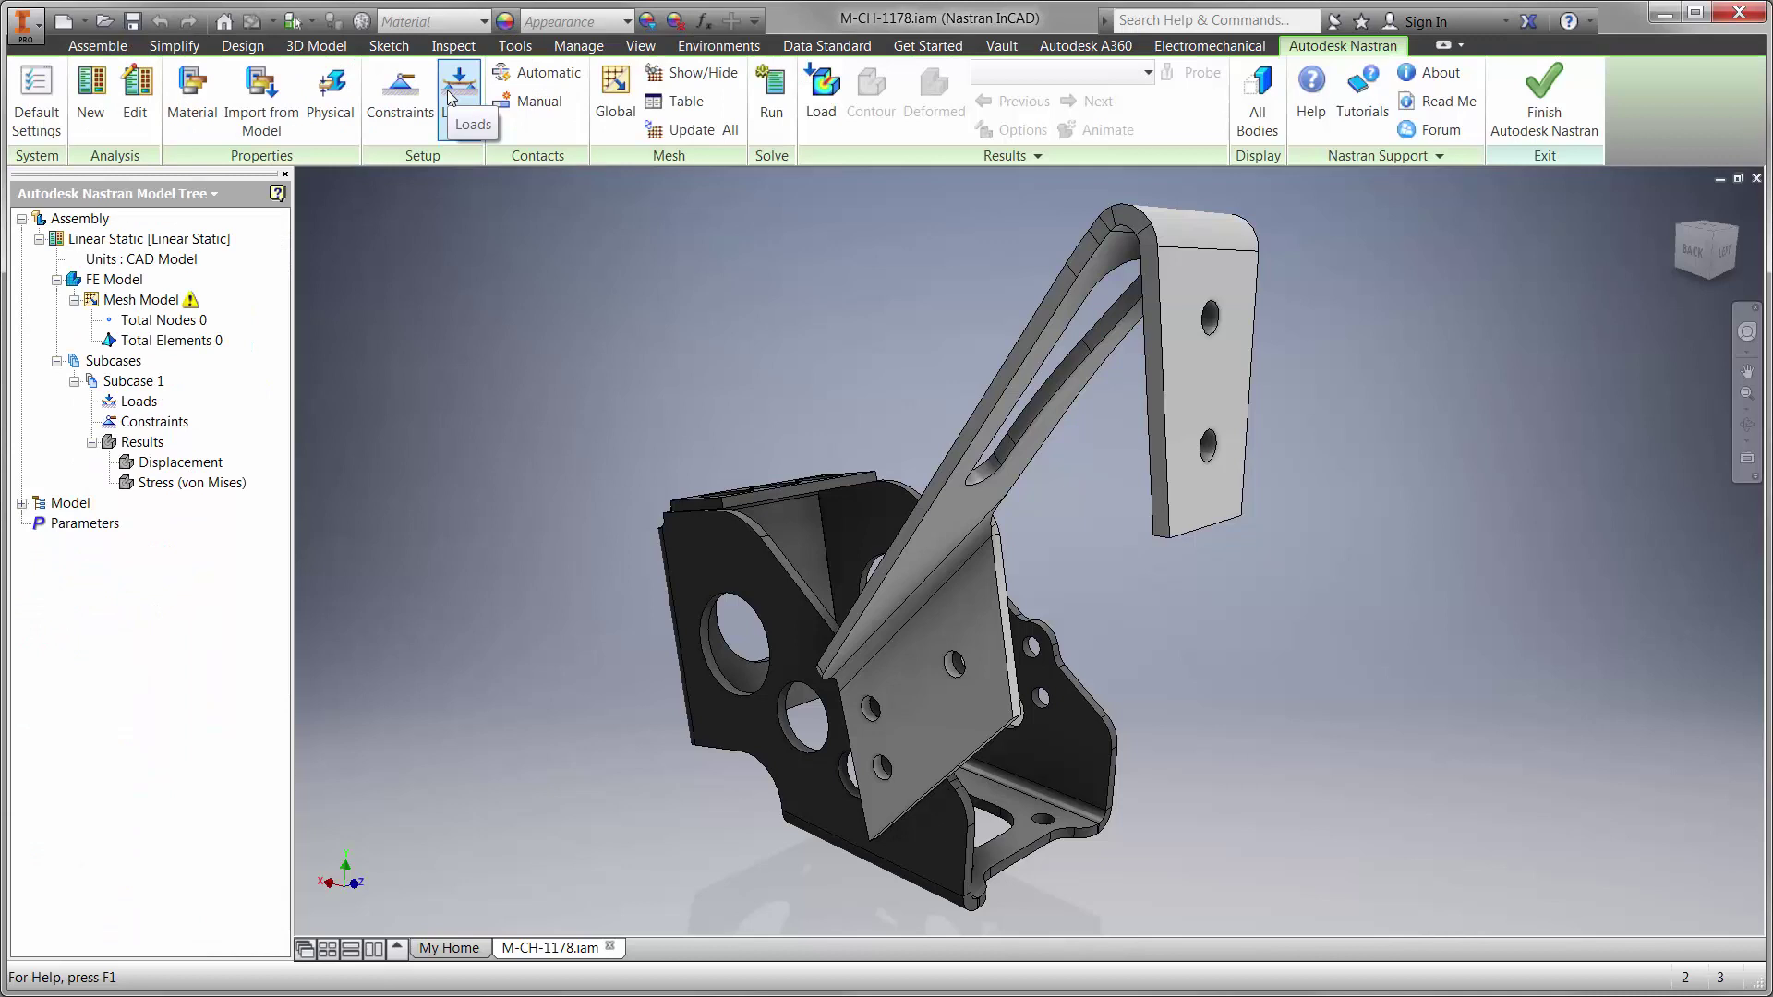
left_click(332, 132)
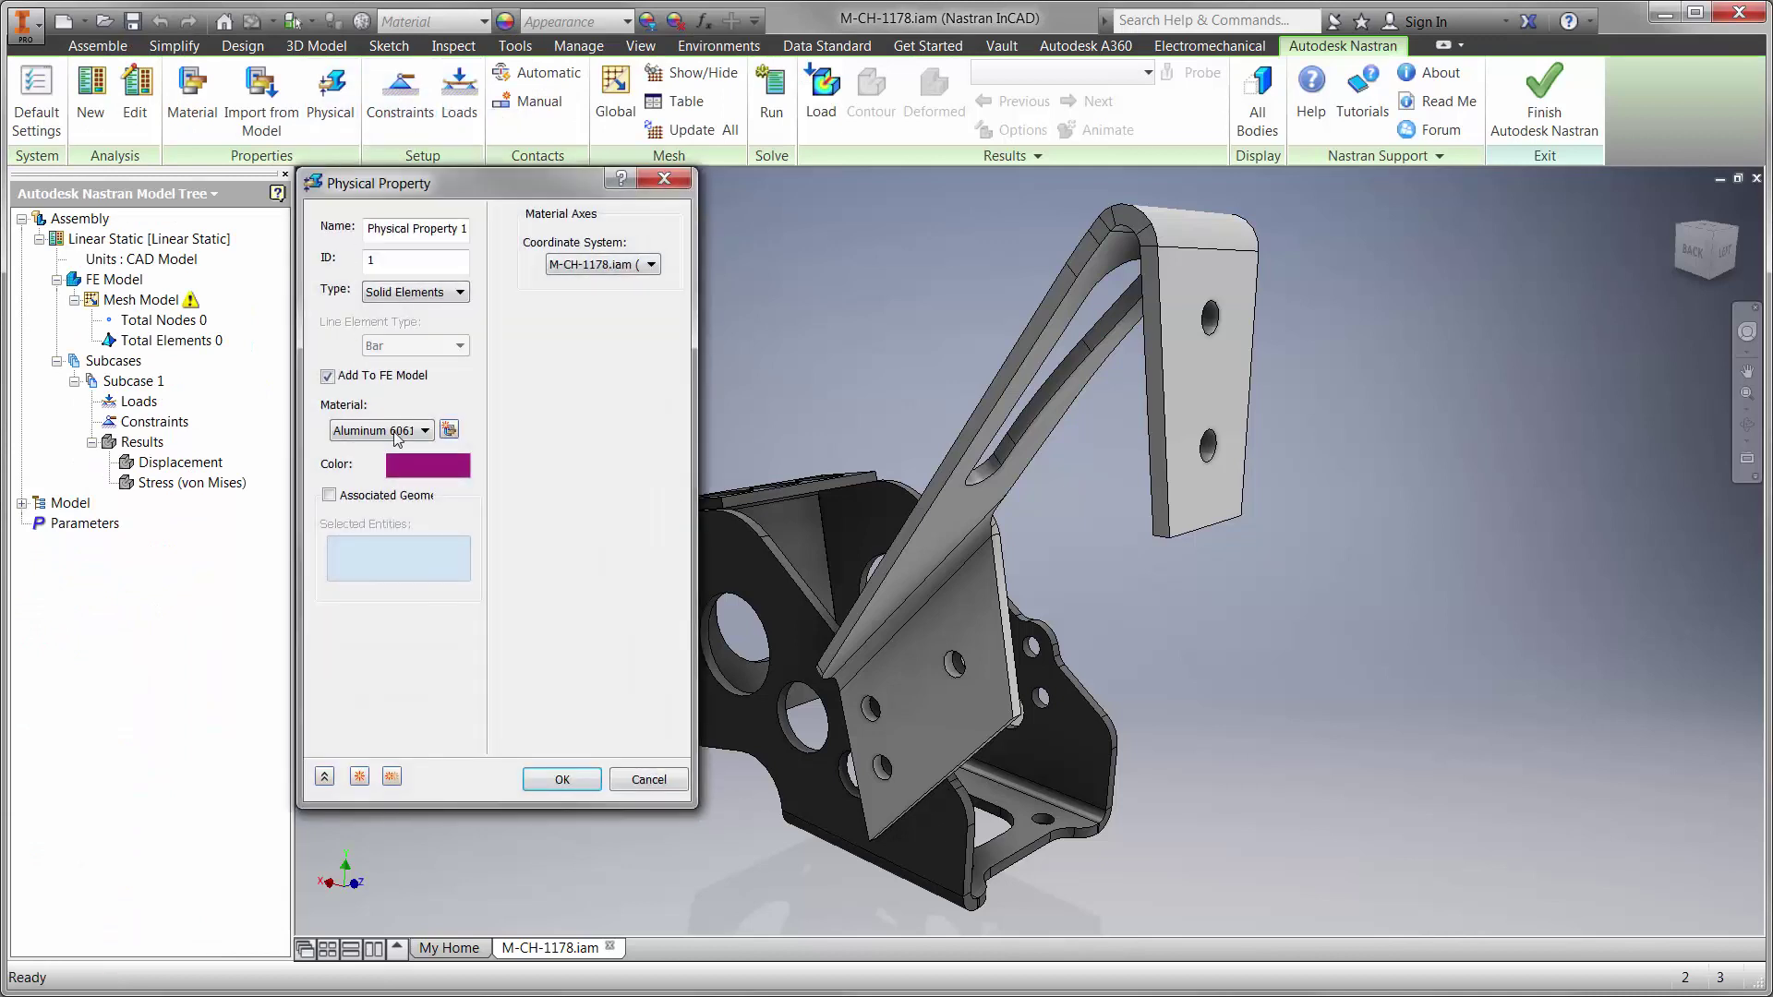
left_click(408, 466)
left_click(448, 418)
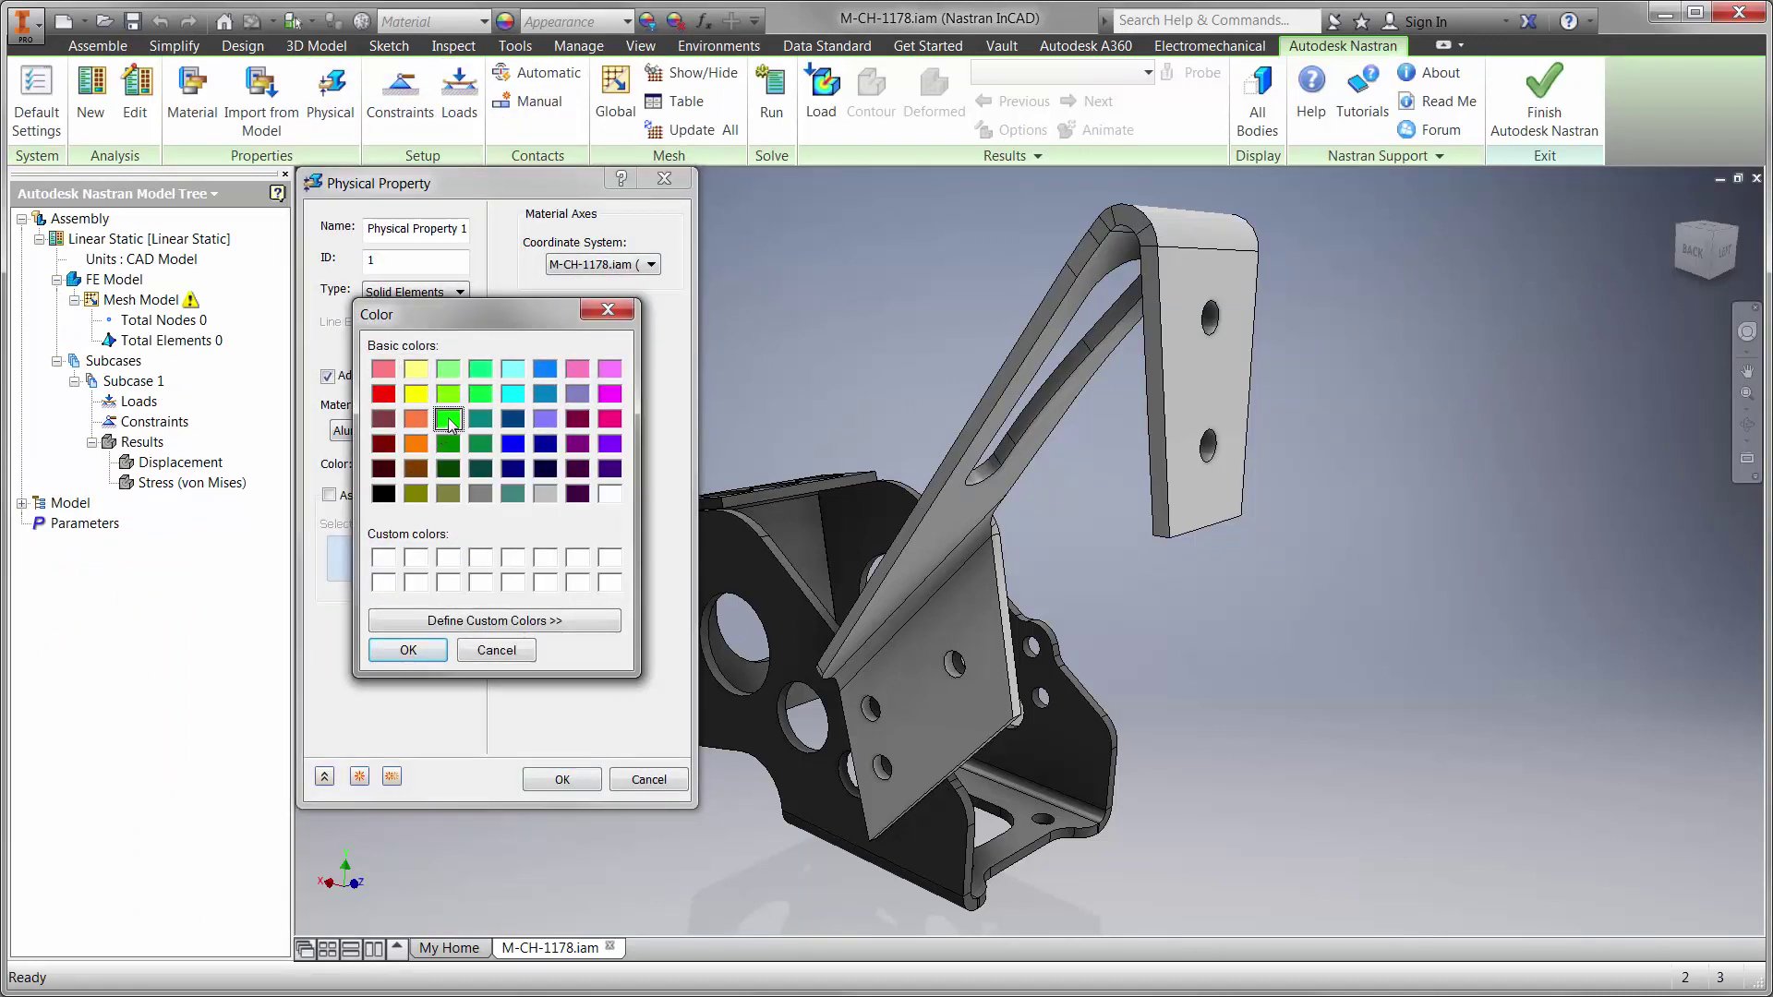
left_click(409, 650)
left_click(543, 780)
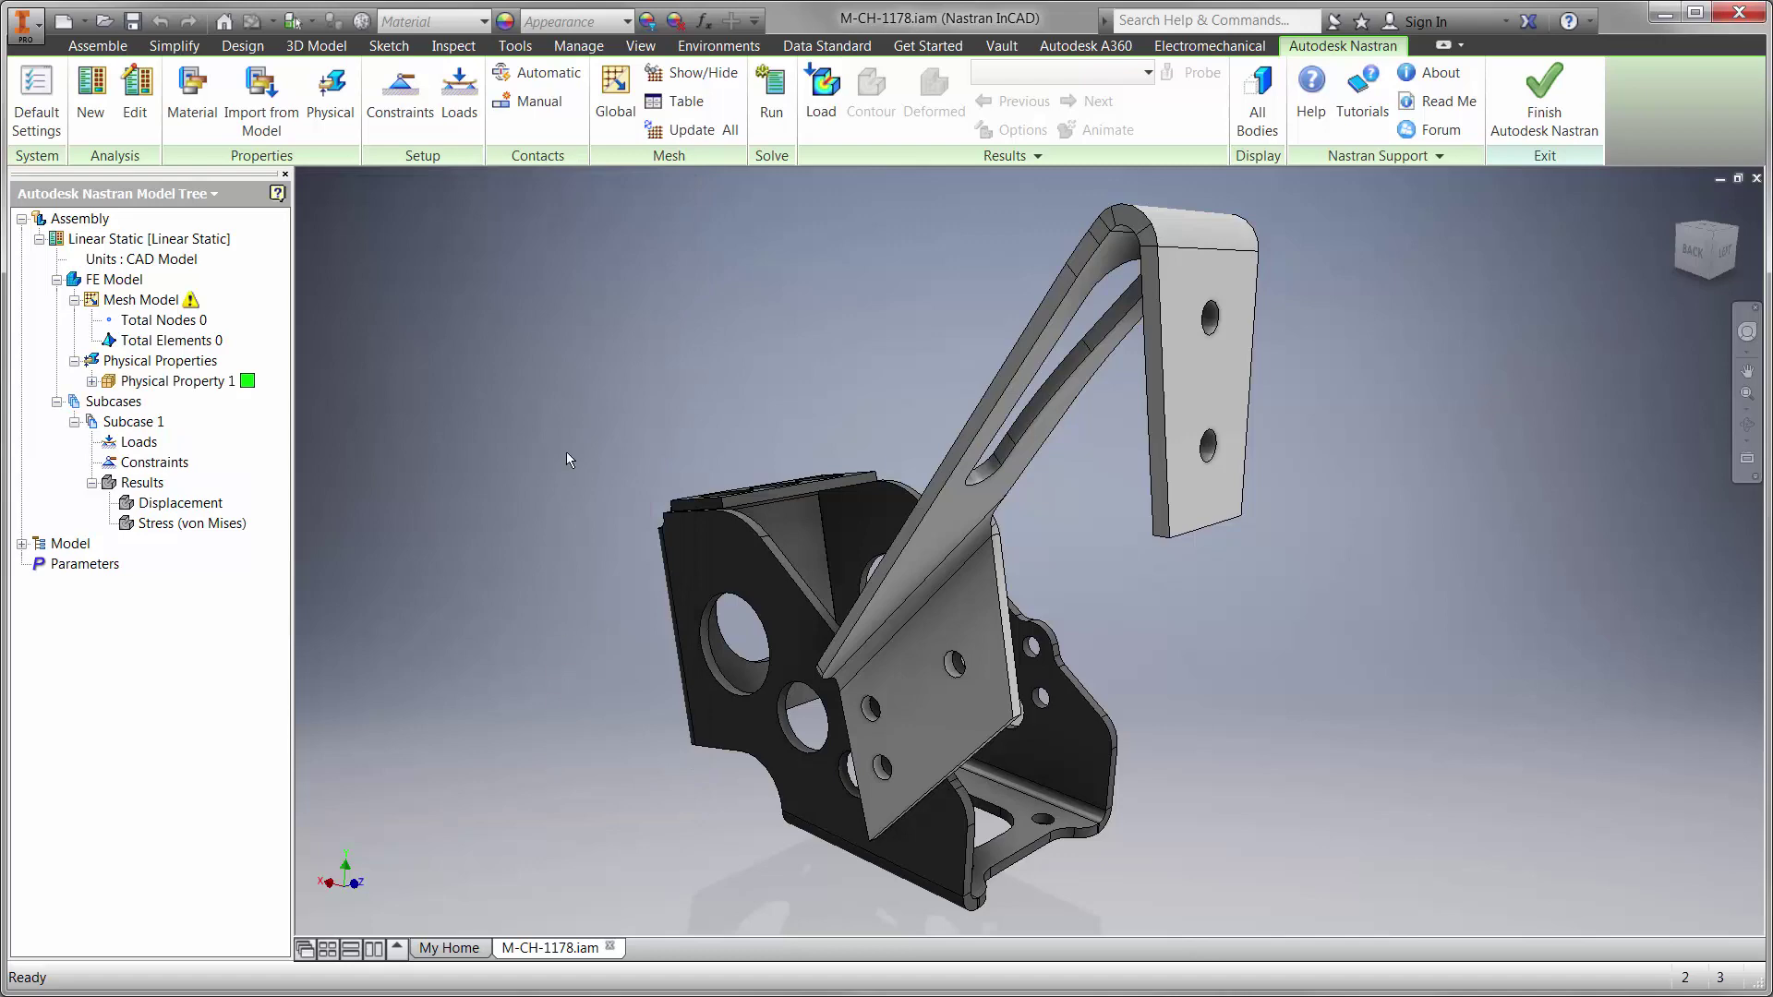
- Create a fully fixed constraint on the bracket base's four bolt-hole faces
left_click(429, 106)
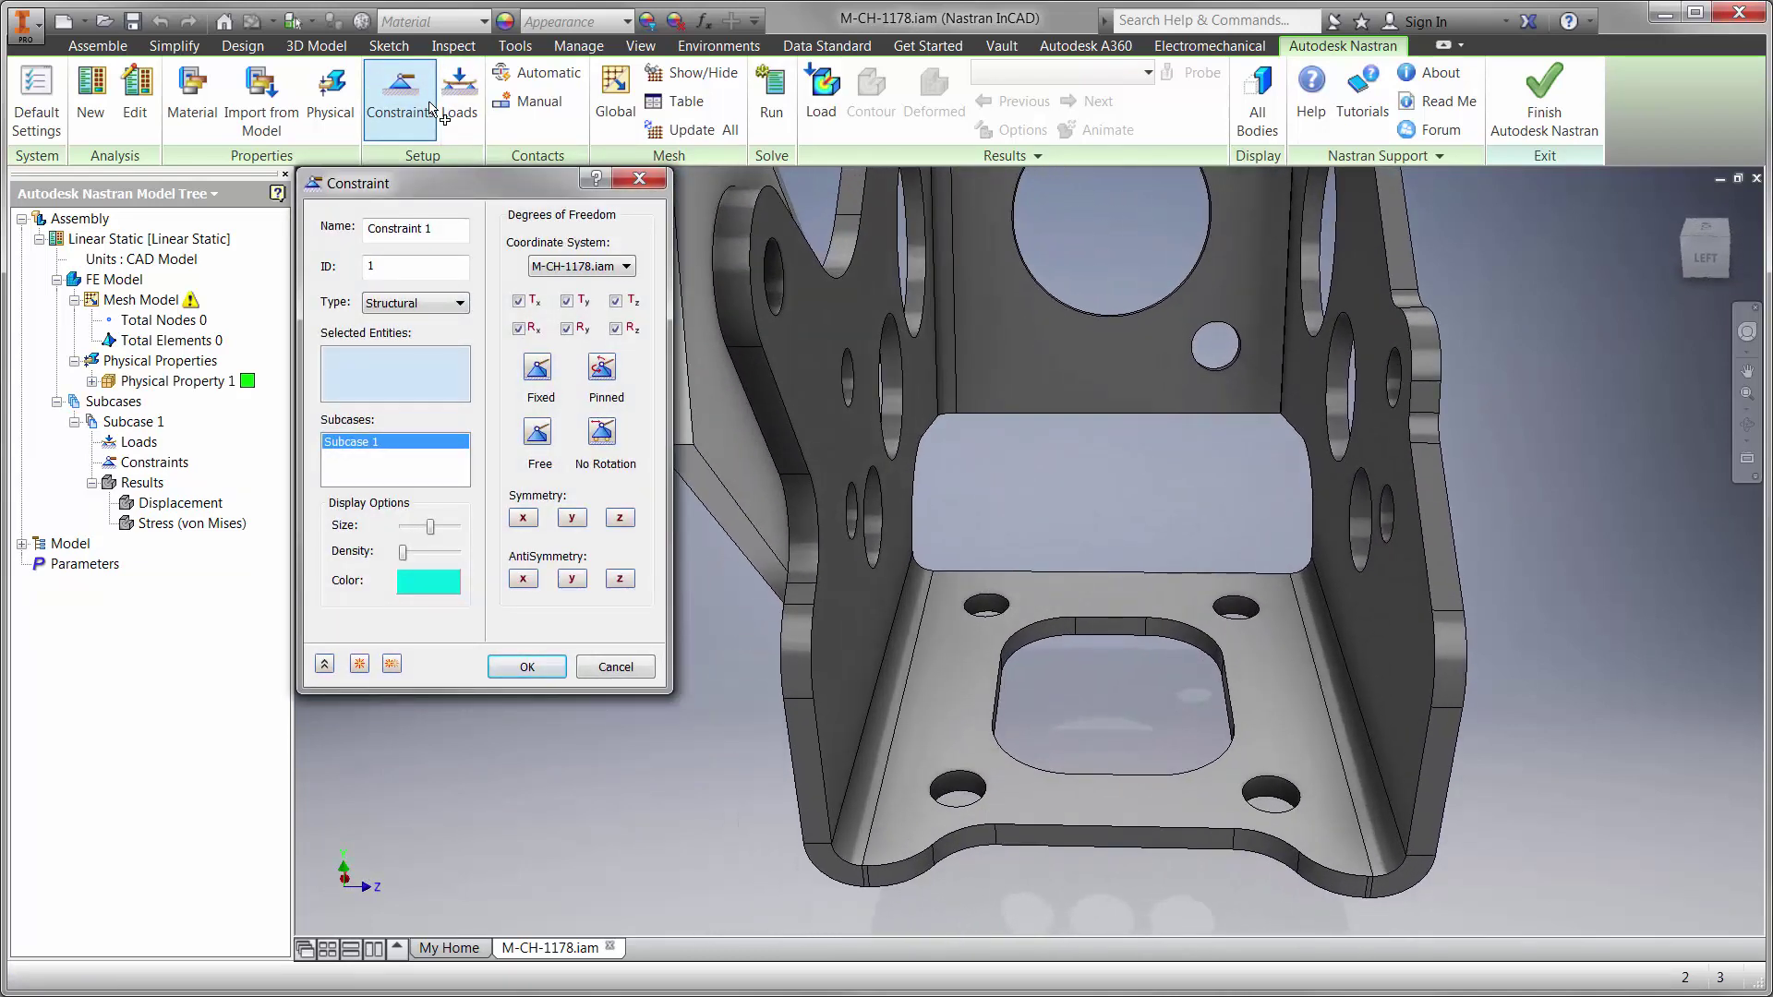
left_click(987, 609)
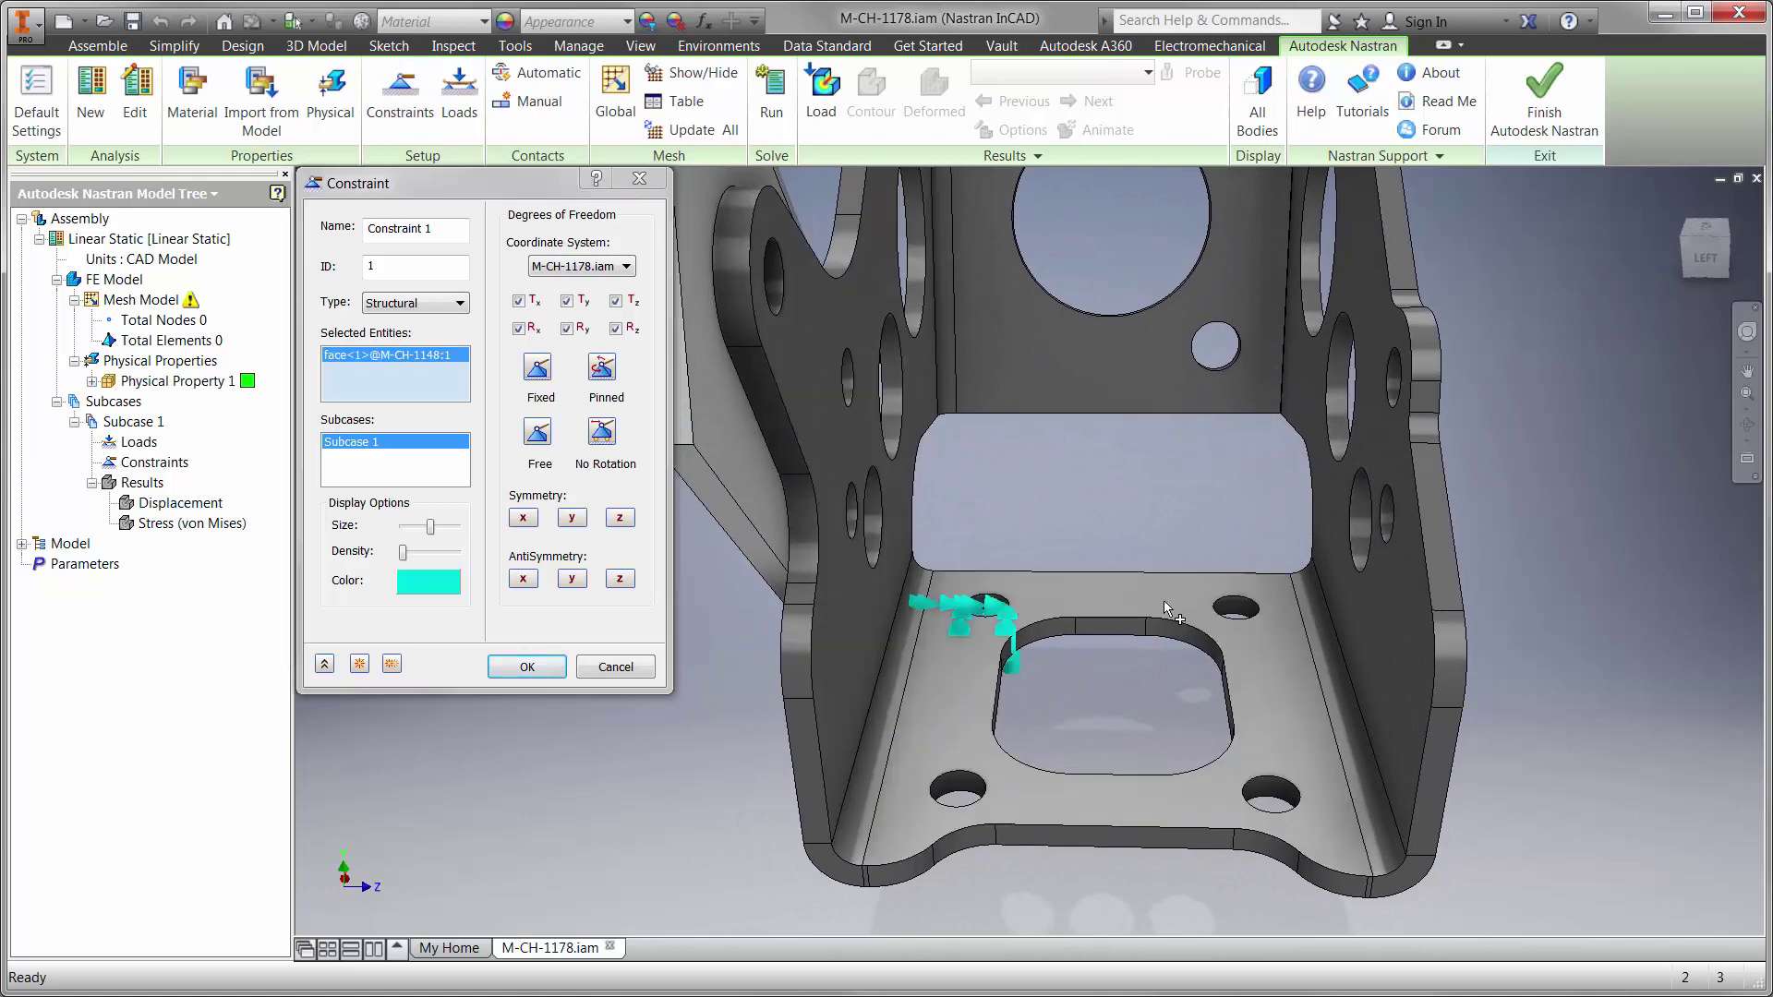
left_click(1235, 607)
left_click(1270, 794)
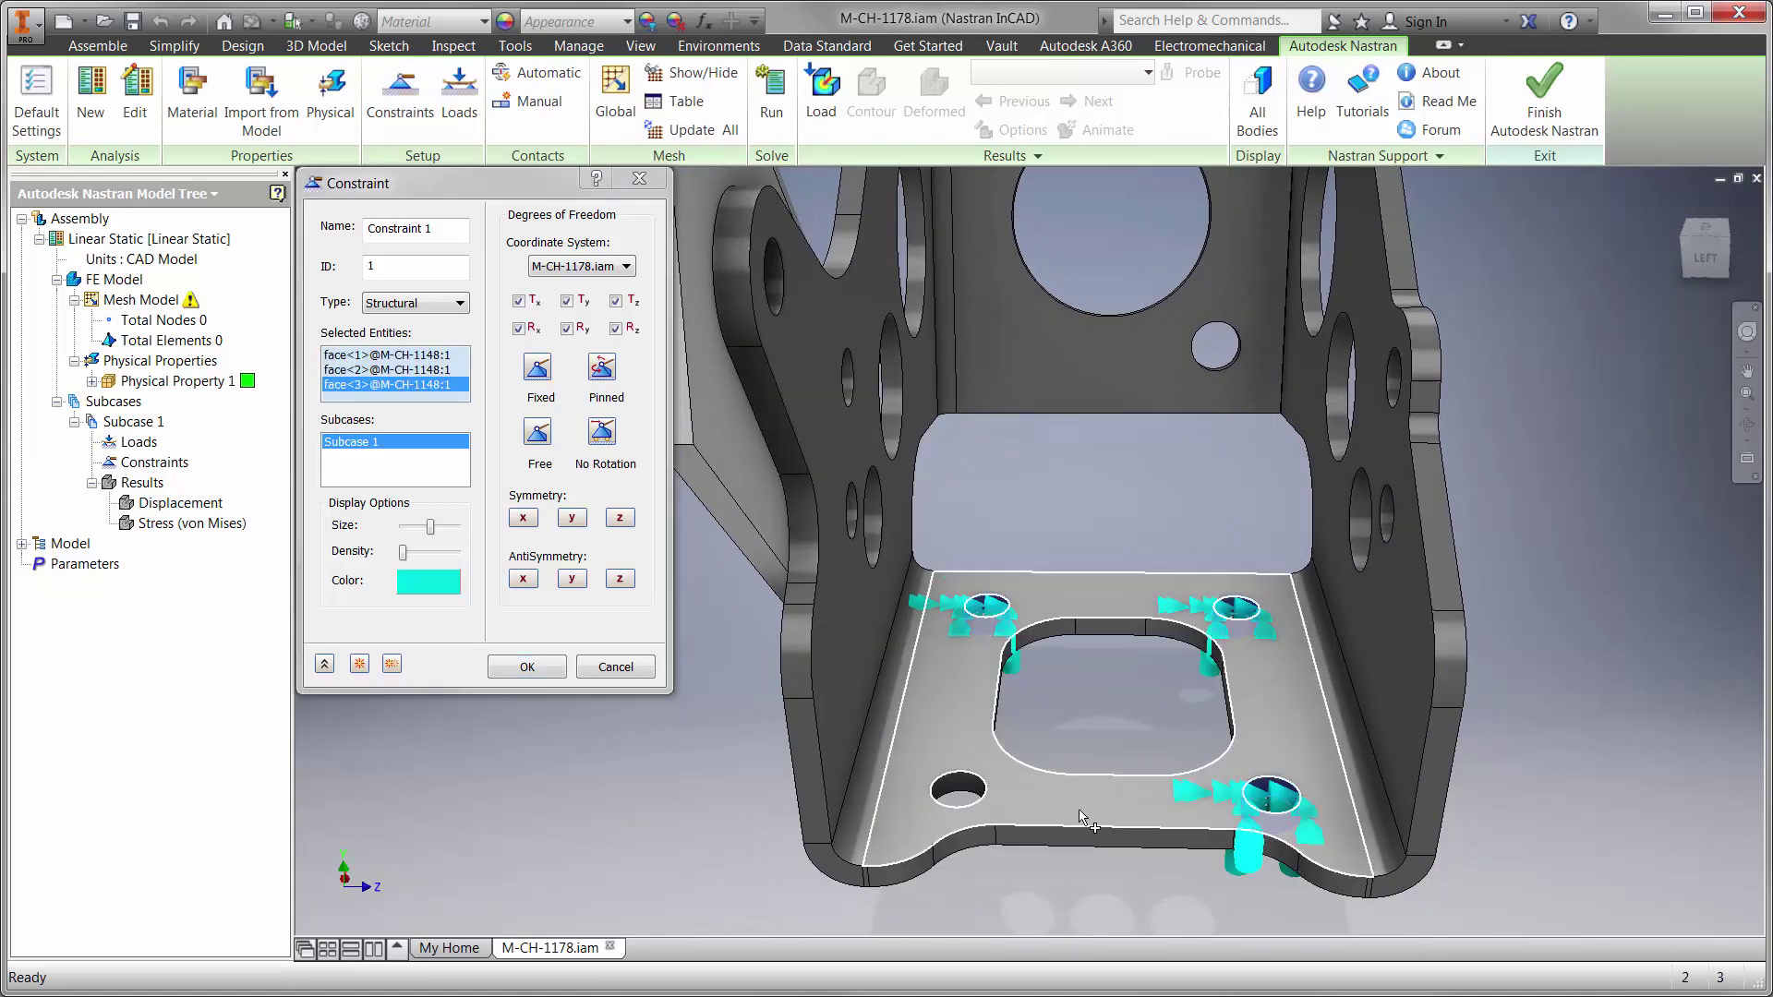
left_click(957, 789)
left_click(527, 667)
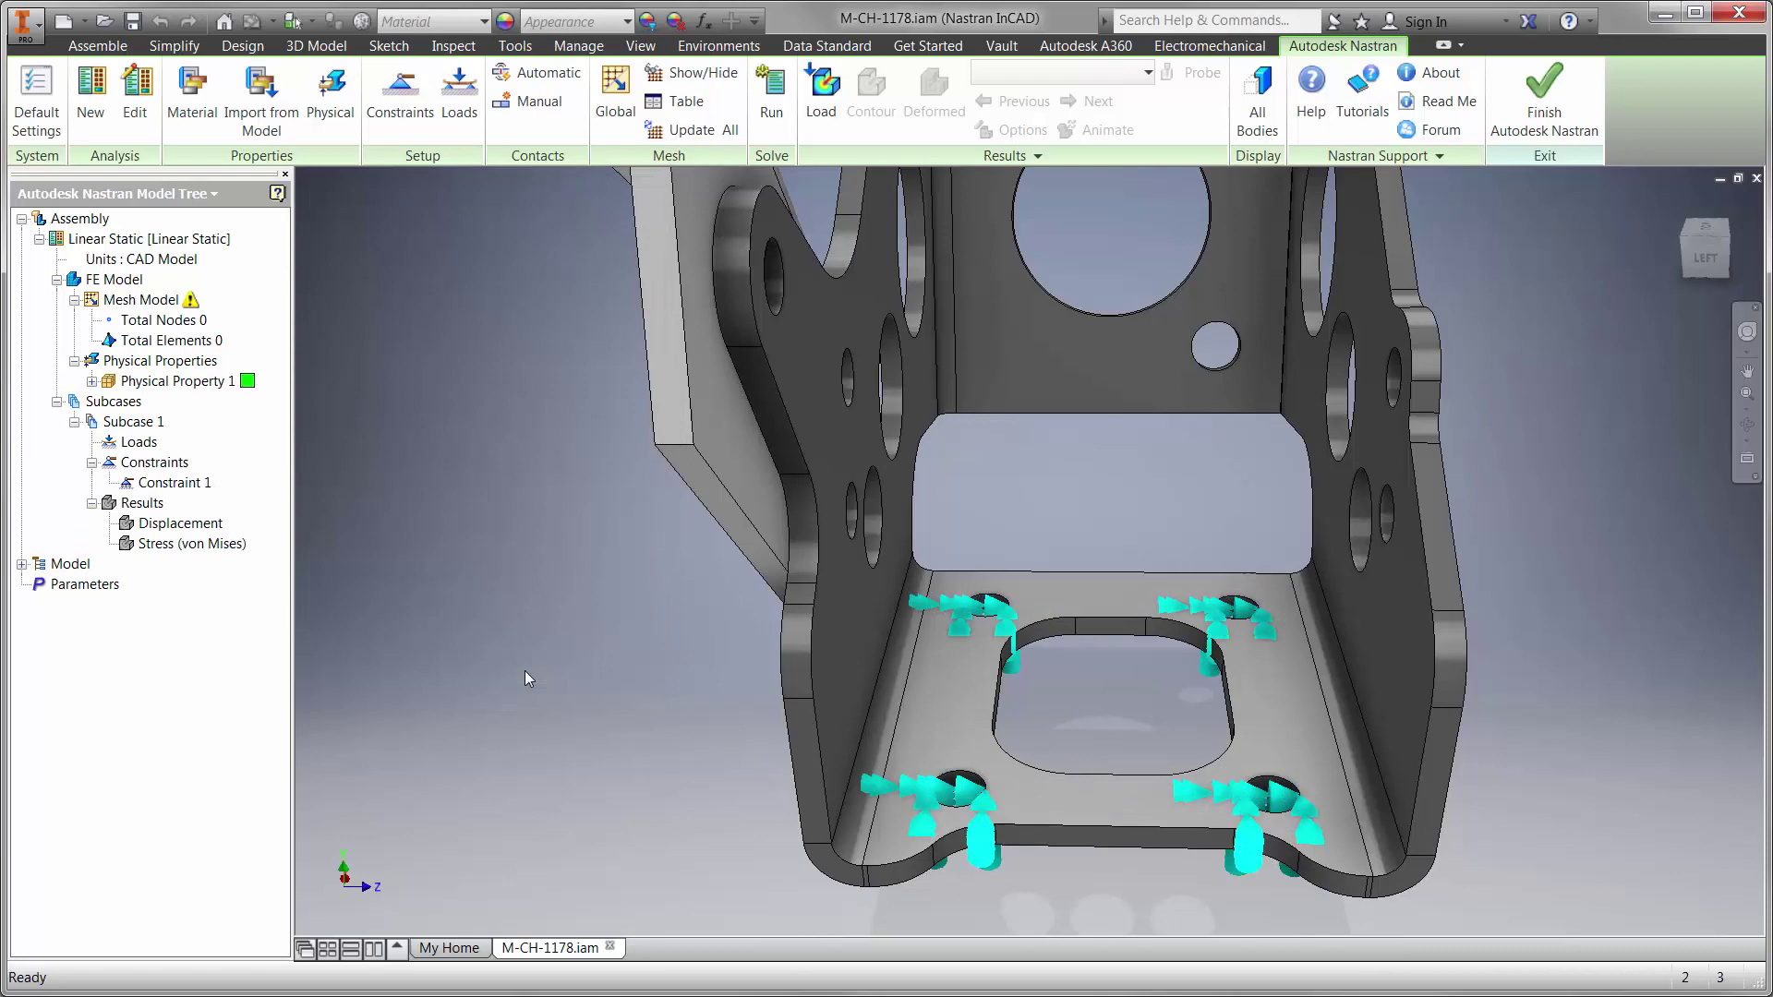
key("F6")
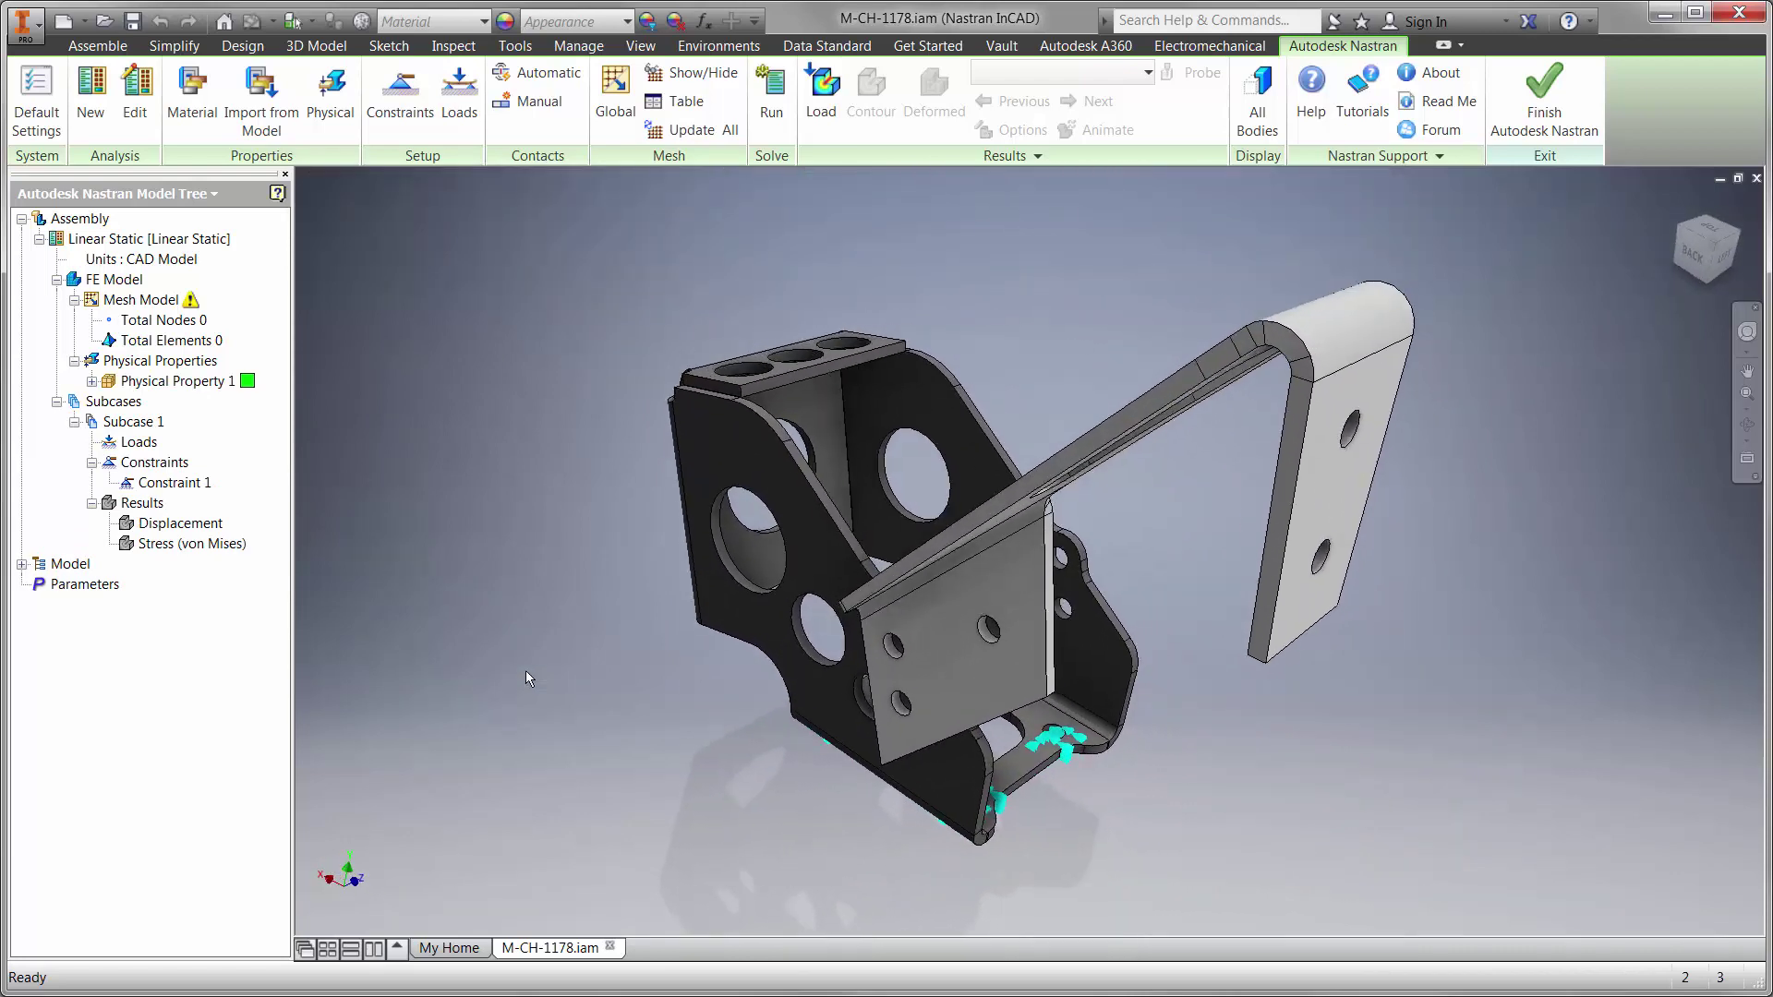
- Apply a 600 N force to the curved top face, directed along the bracket's long edge
left_click(459, 93)
left_click(1314, 237)
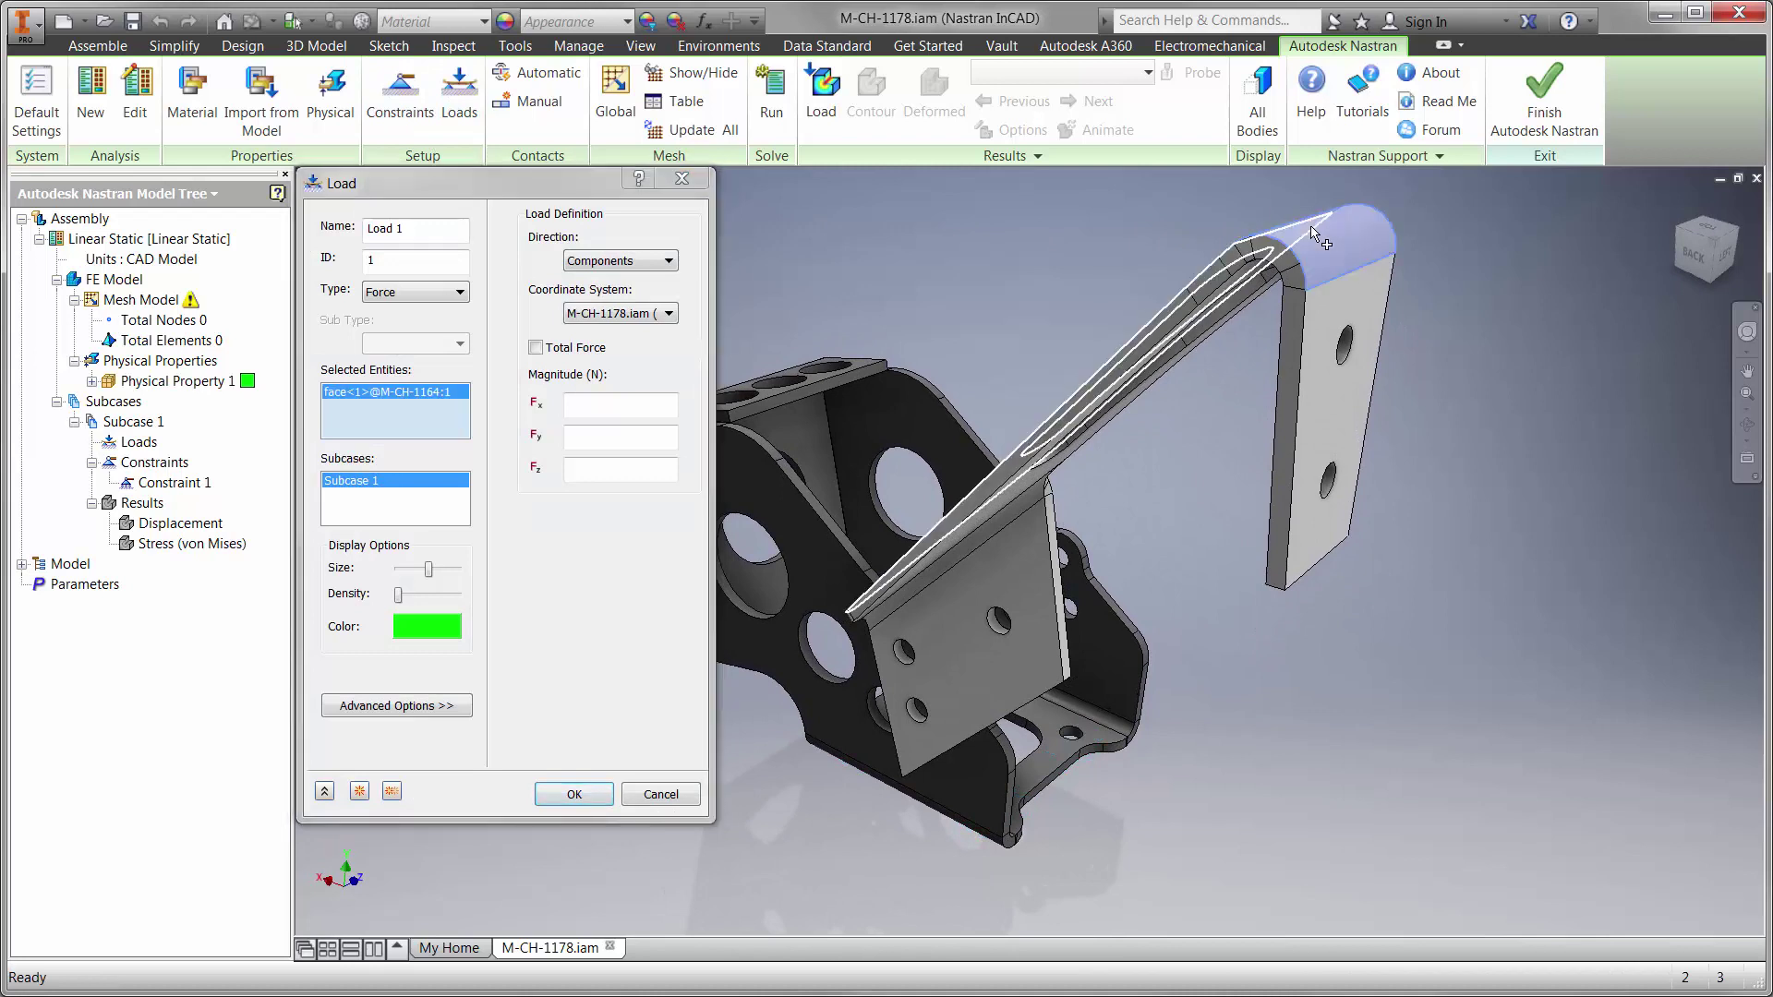
left_click(657, 260)
left_click(628, 310)
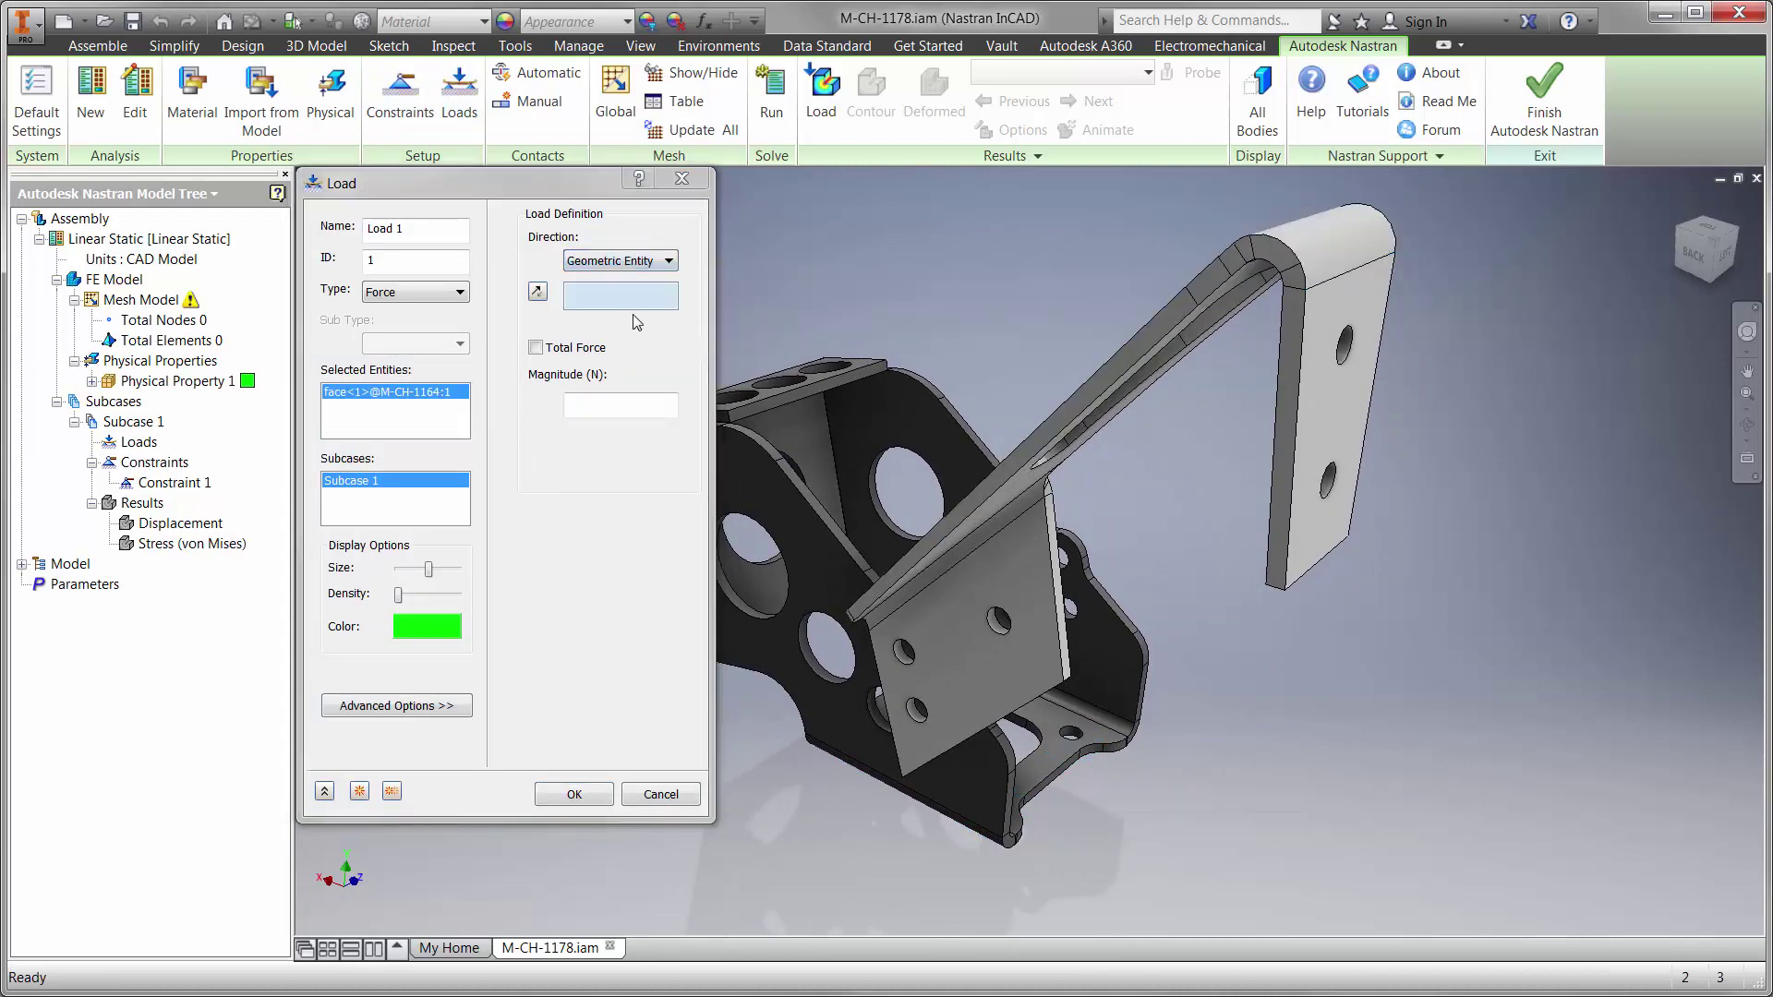
left_click(1086, 383)
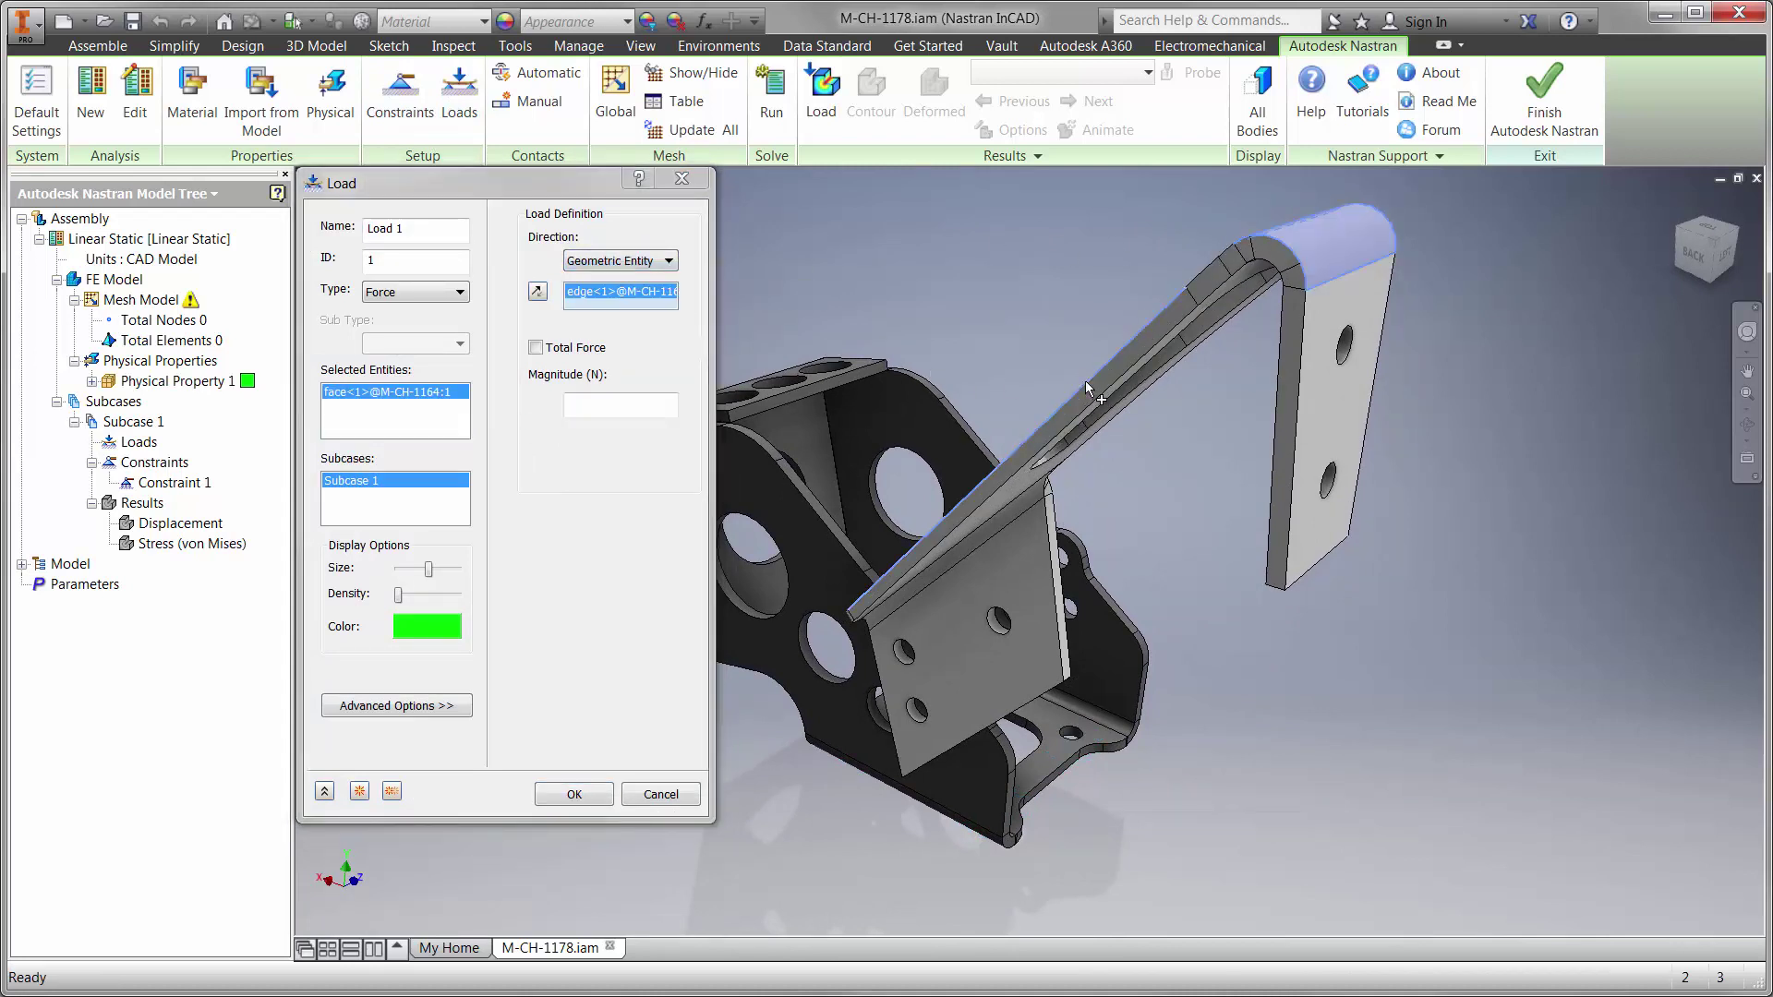
left_click(637, 403)
type("600")
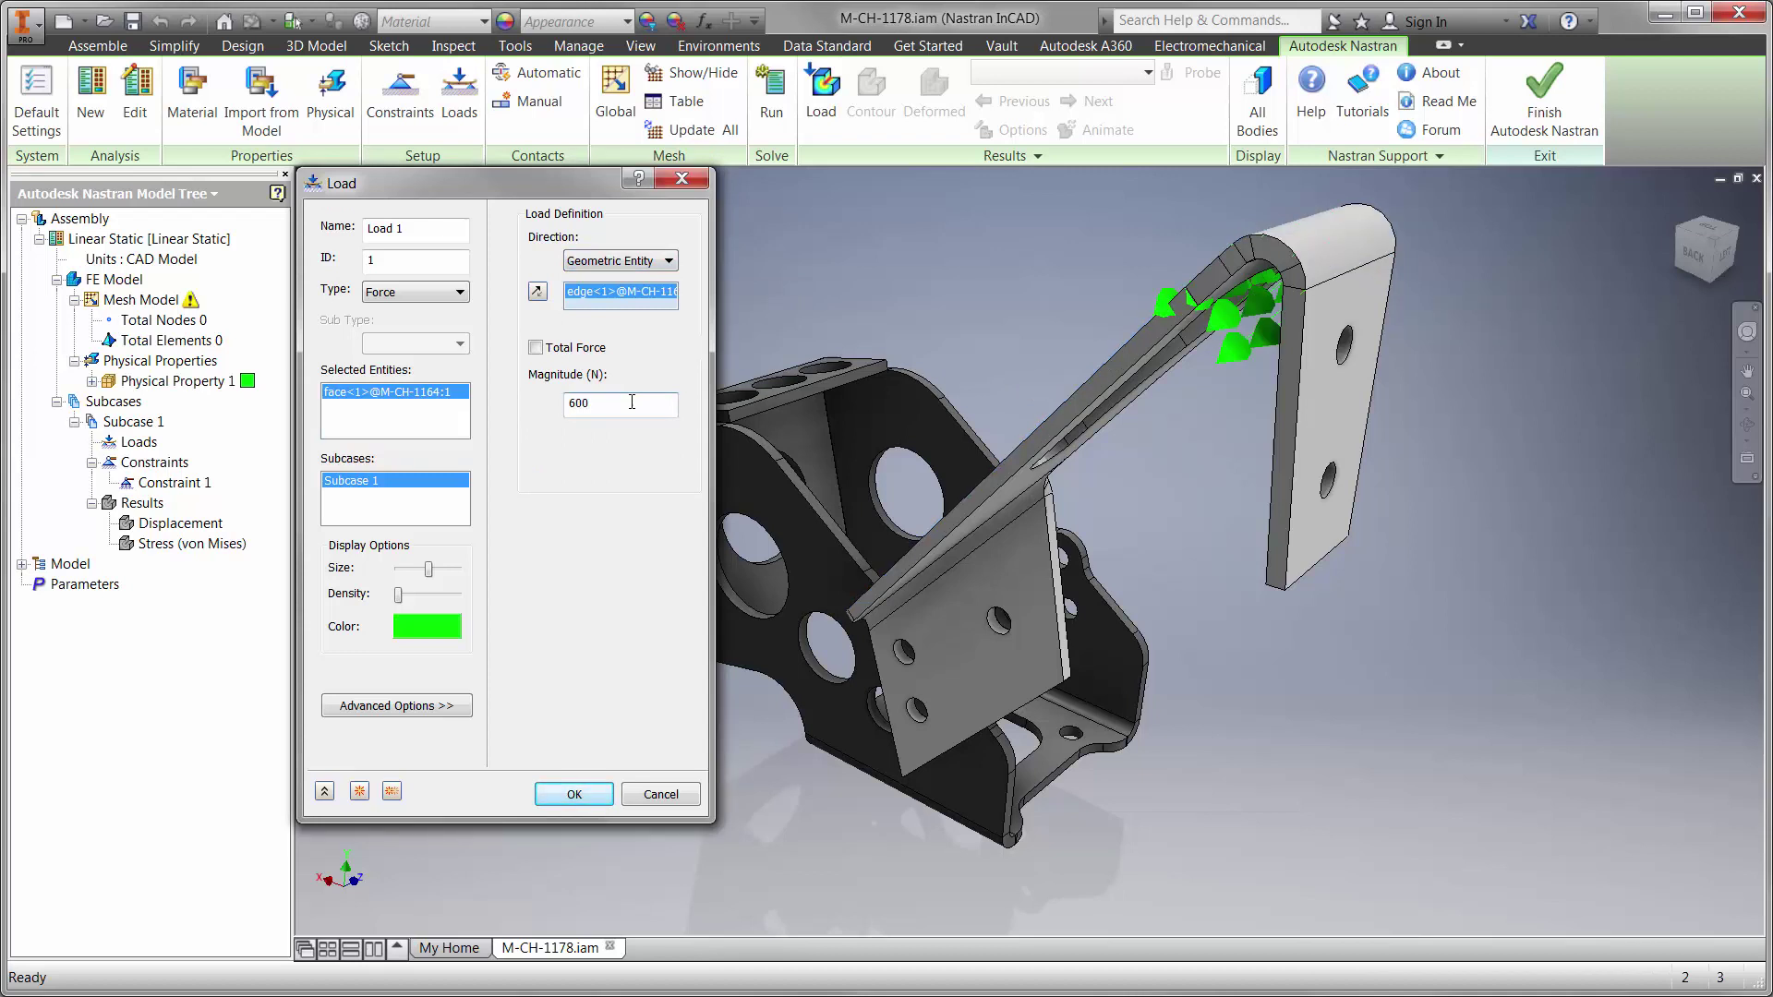
left_click(552, 796)
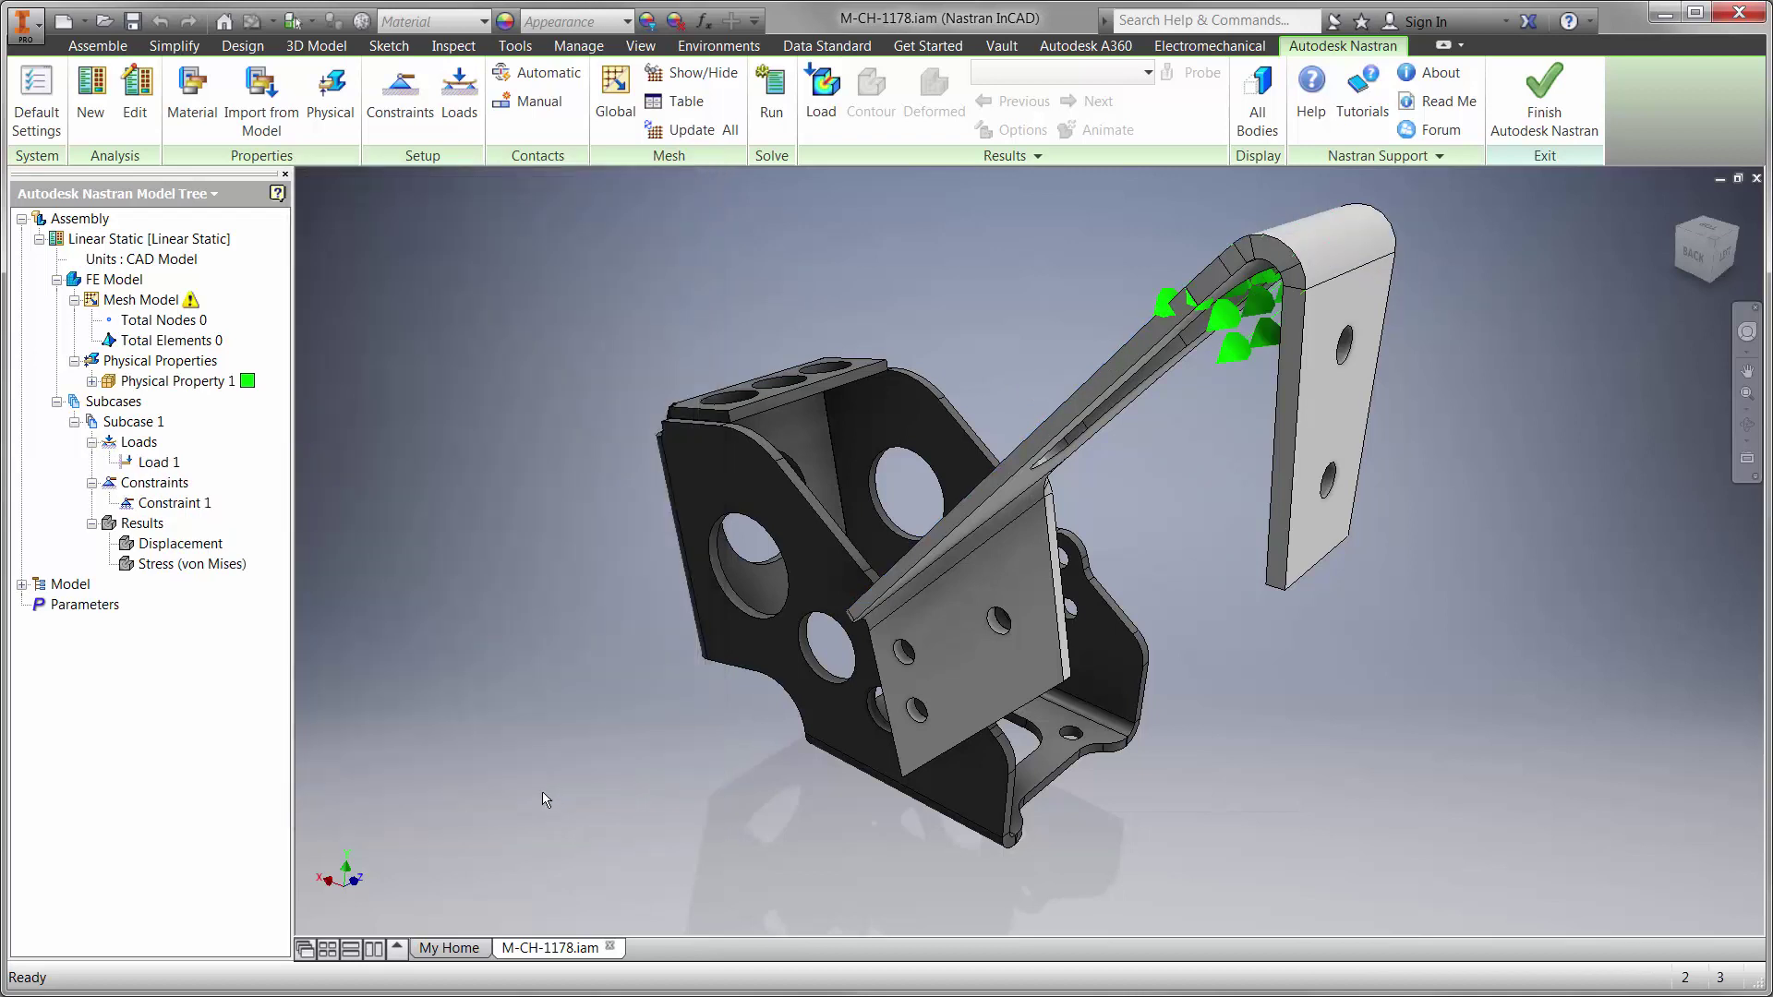
- Create an Alloy Steel bolt connector through the first hole as Connector 1
left_click(22, 585)
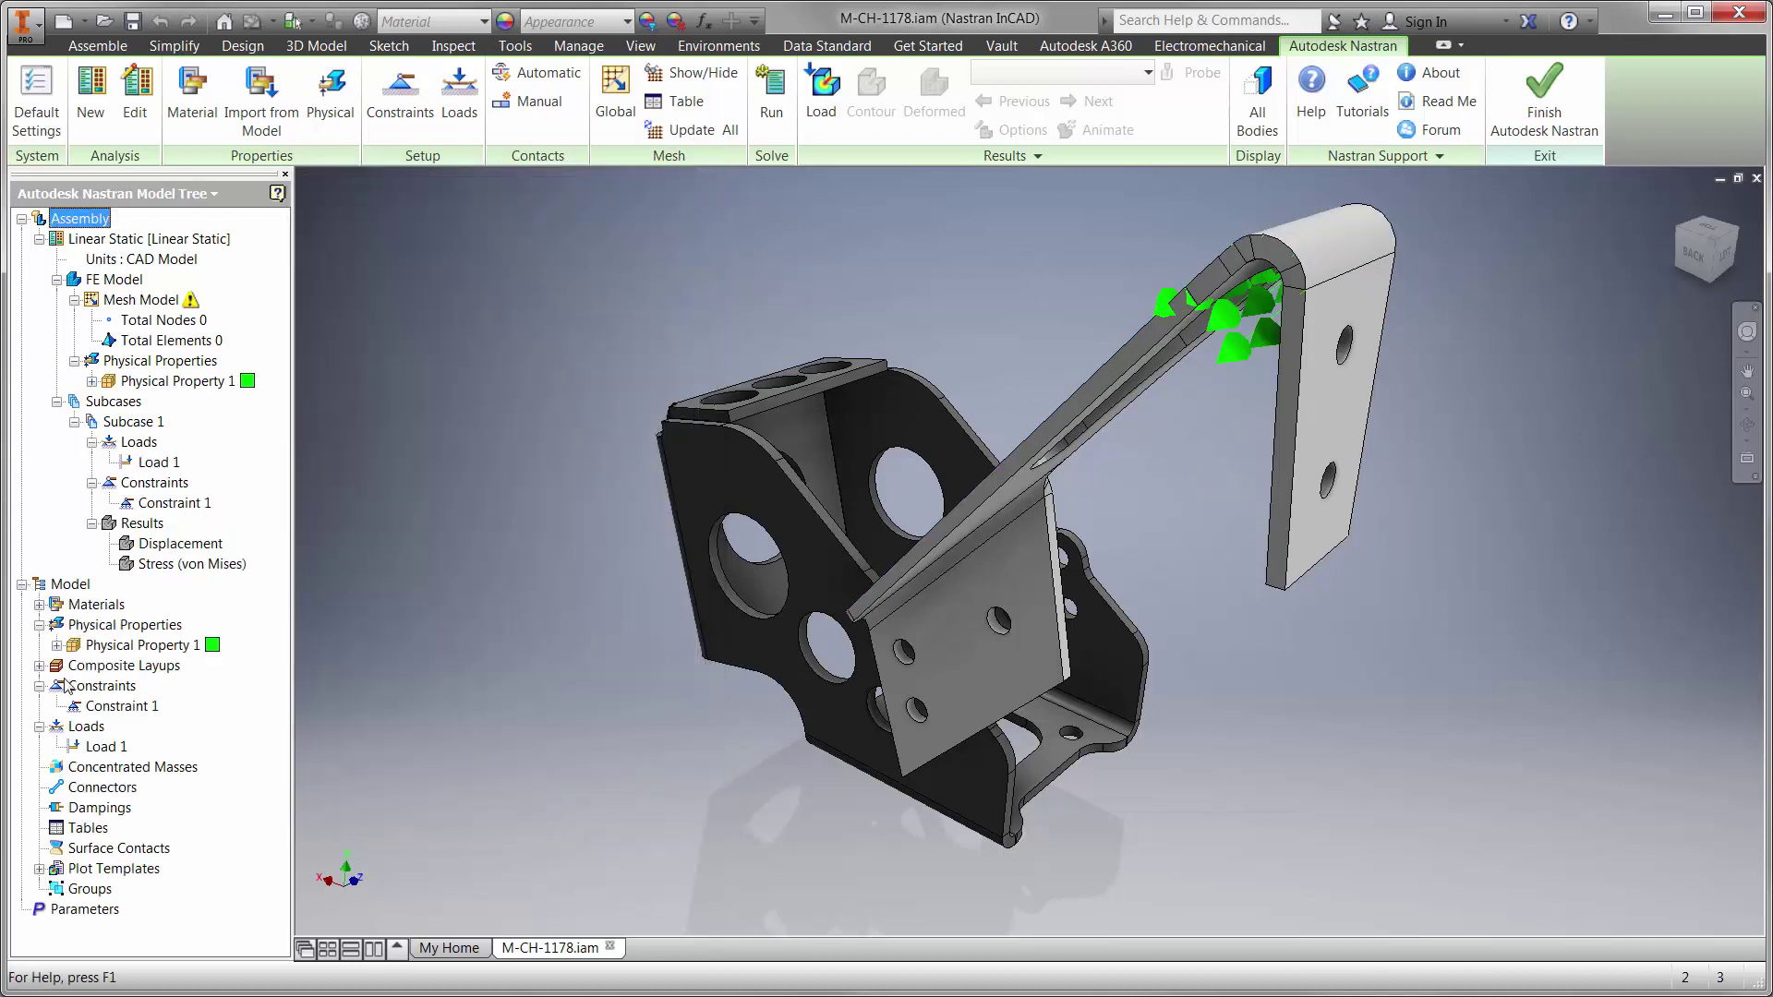
right_click(92, 787)
left_click(113, 796)
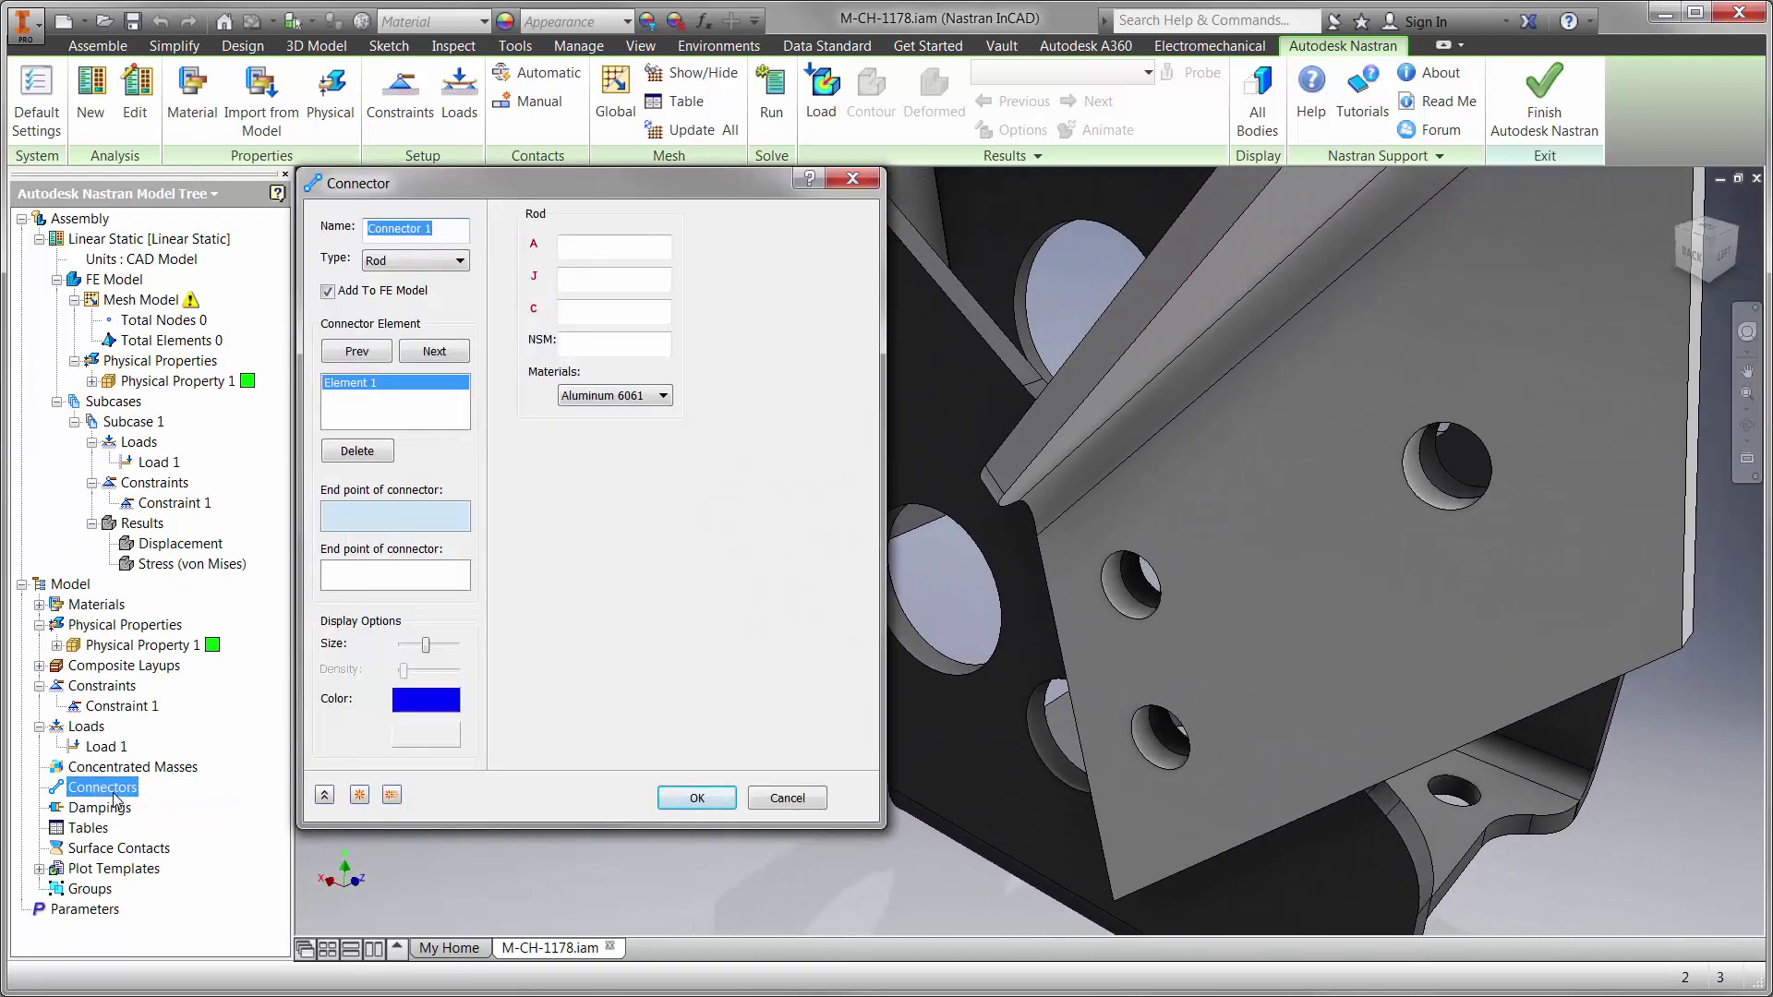
left_click(402, 260)
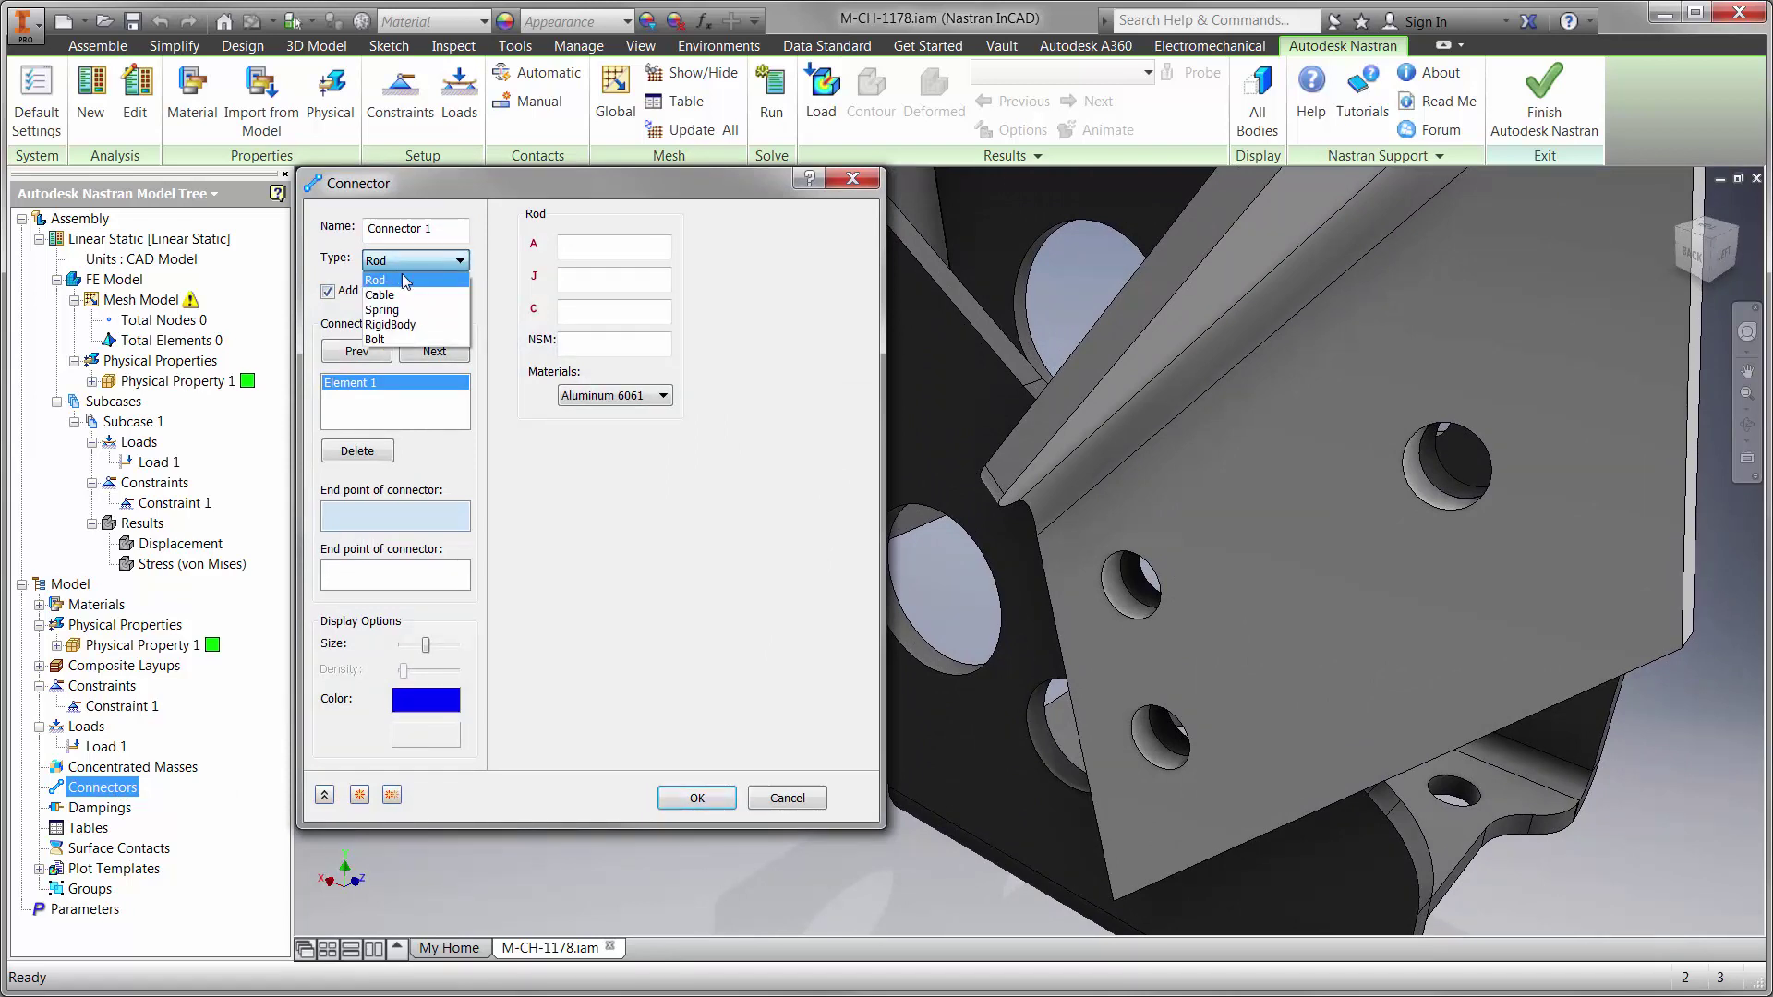
left_click(387, 343)
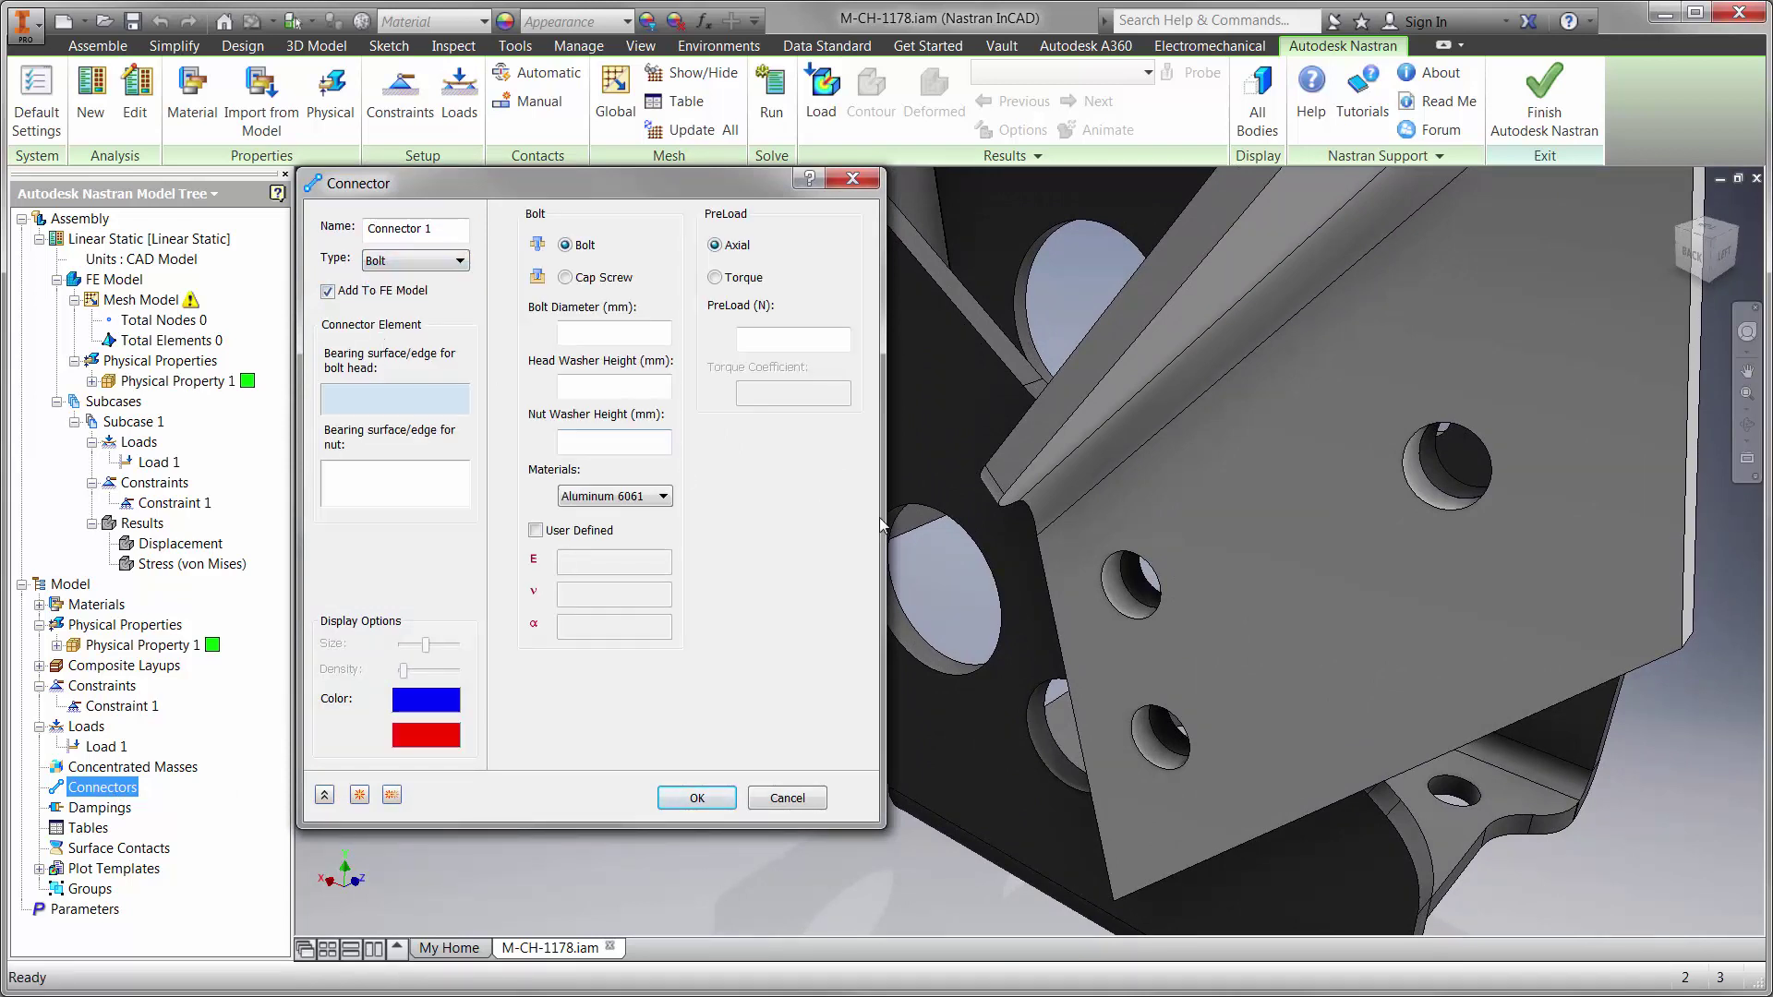
left_click(1148, 581)
left_click(1137, 590)
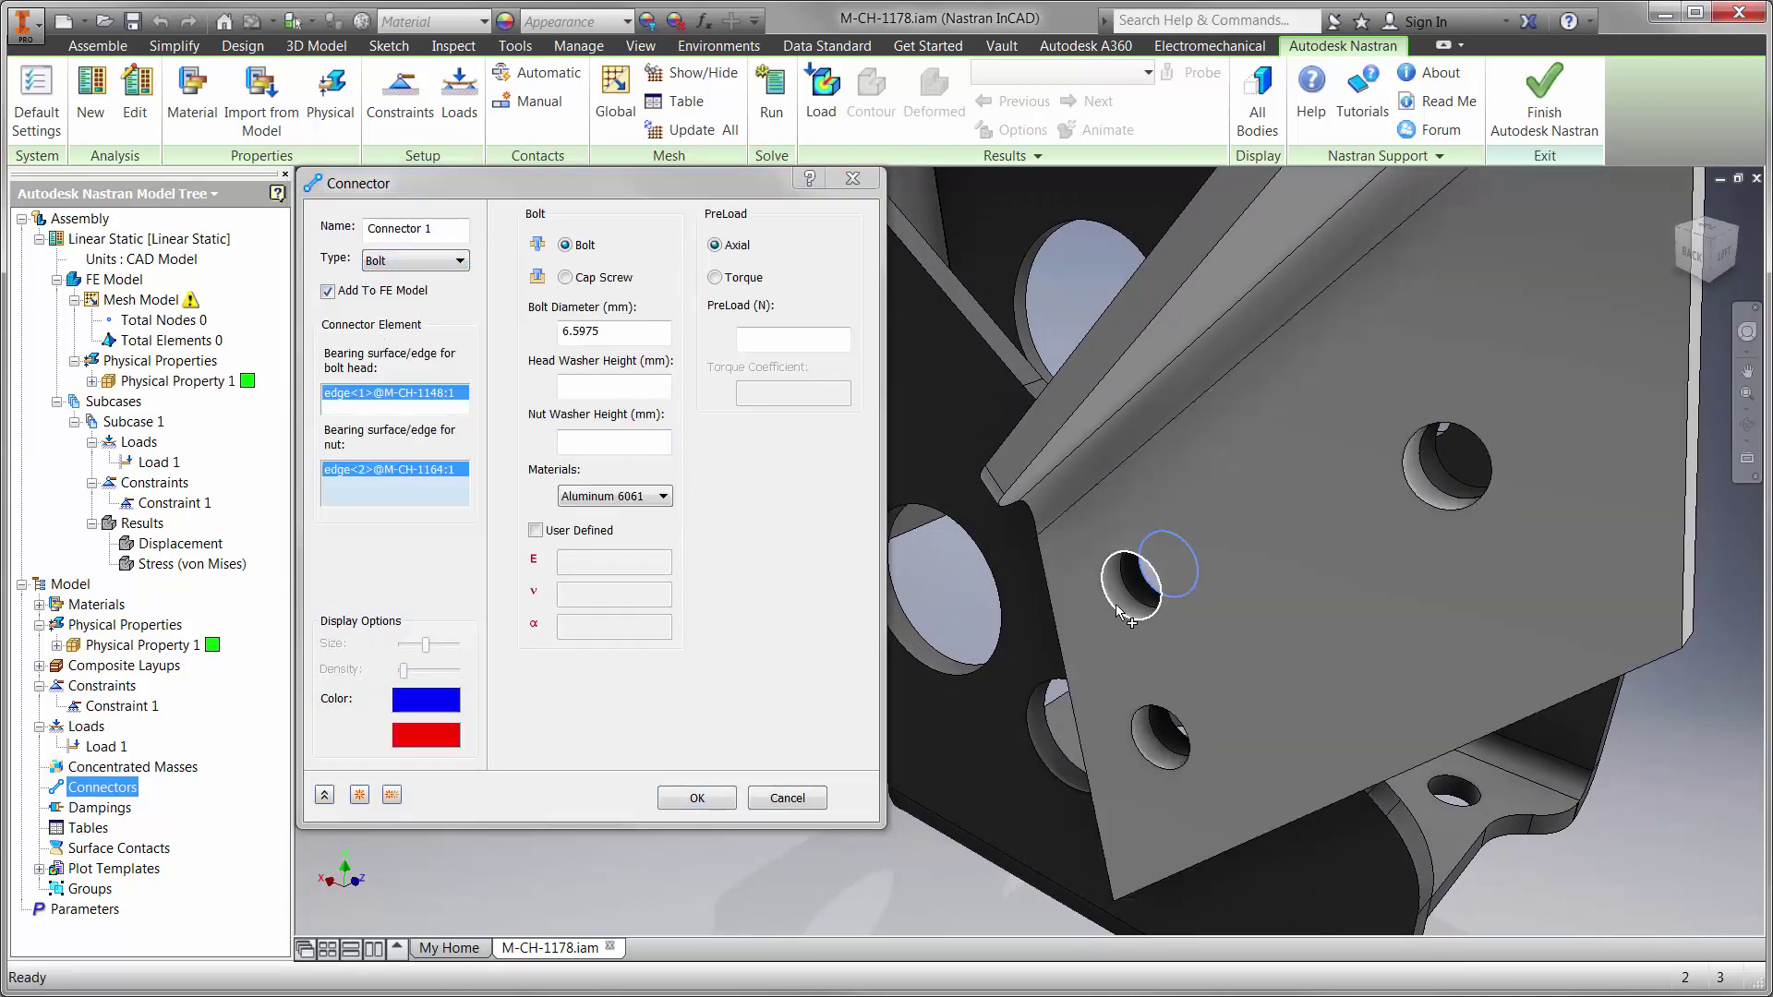
left_click(648, 503)
left_click(591, 512)
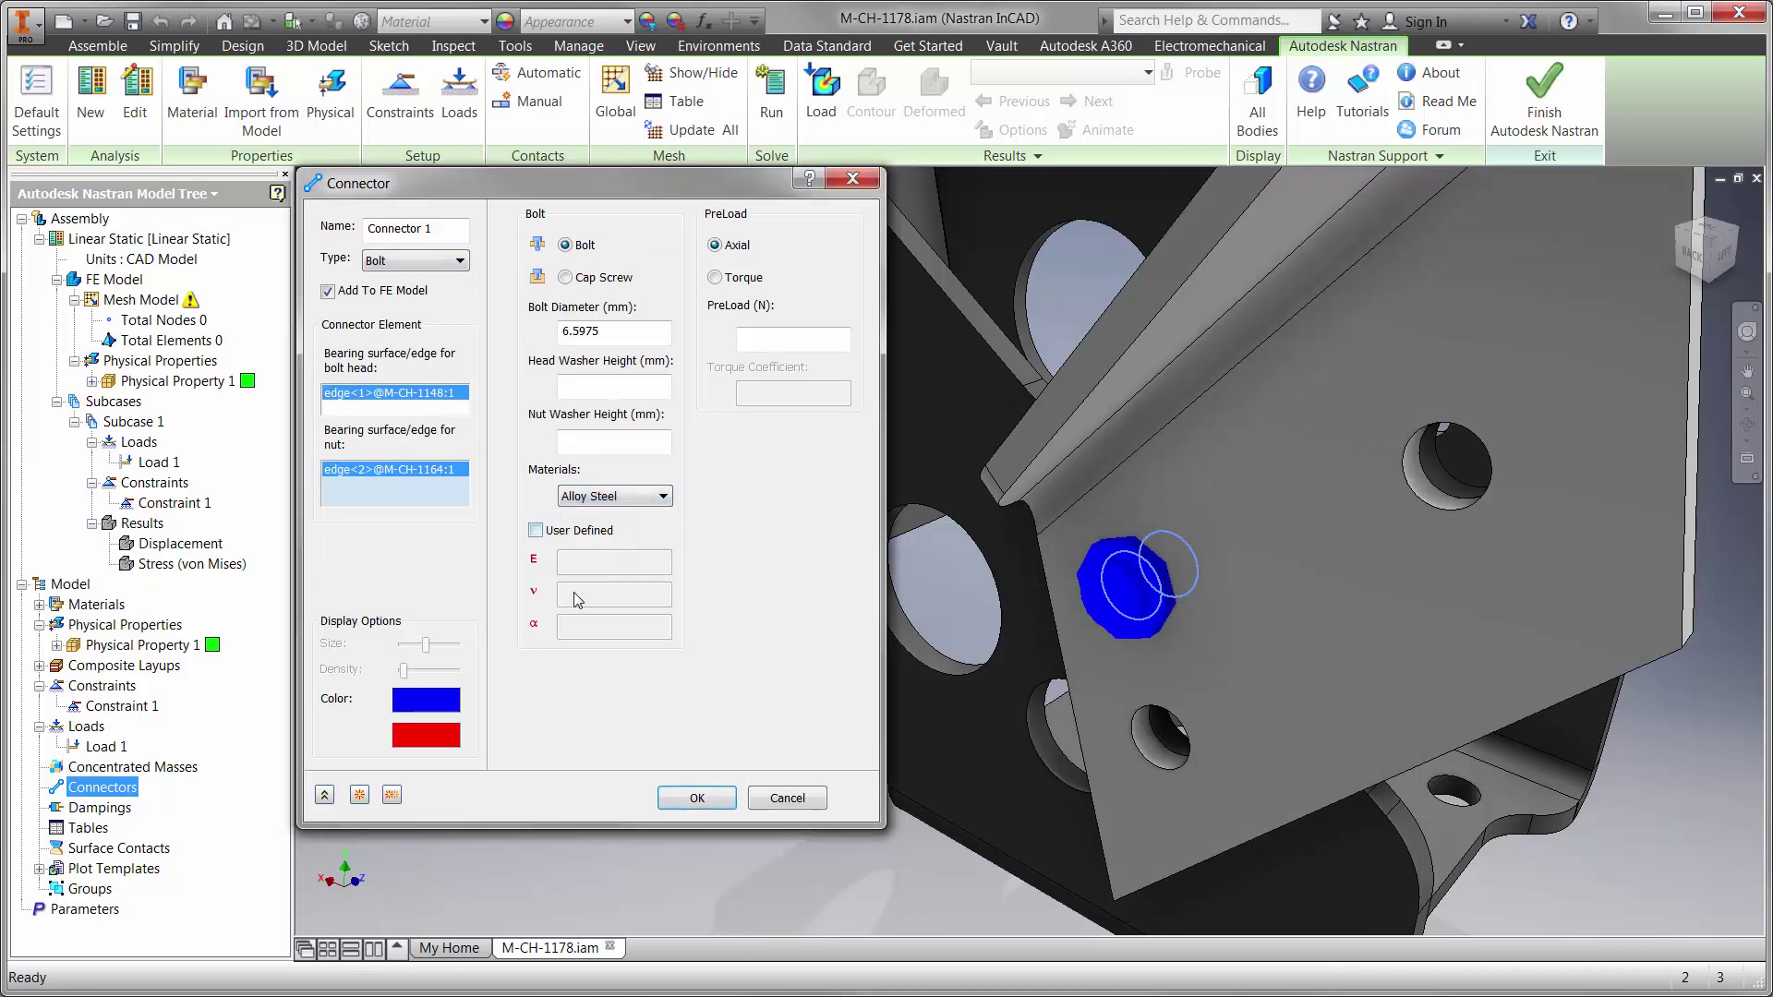
left_click(393, 795)
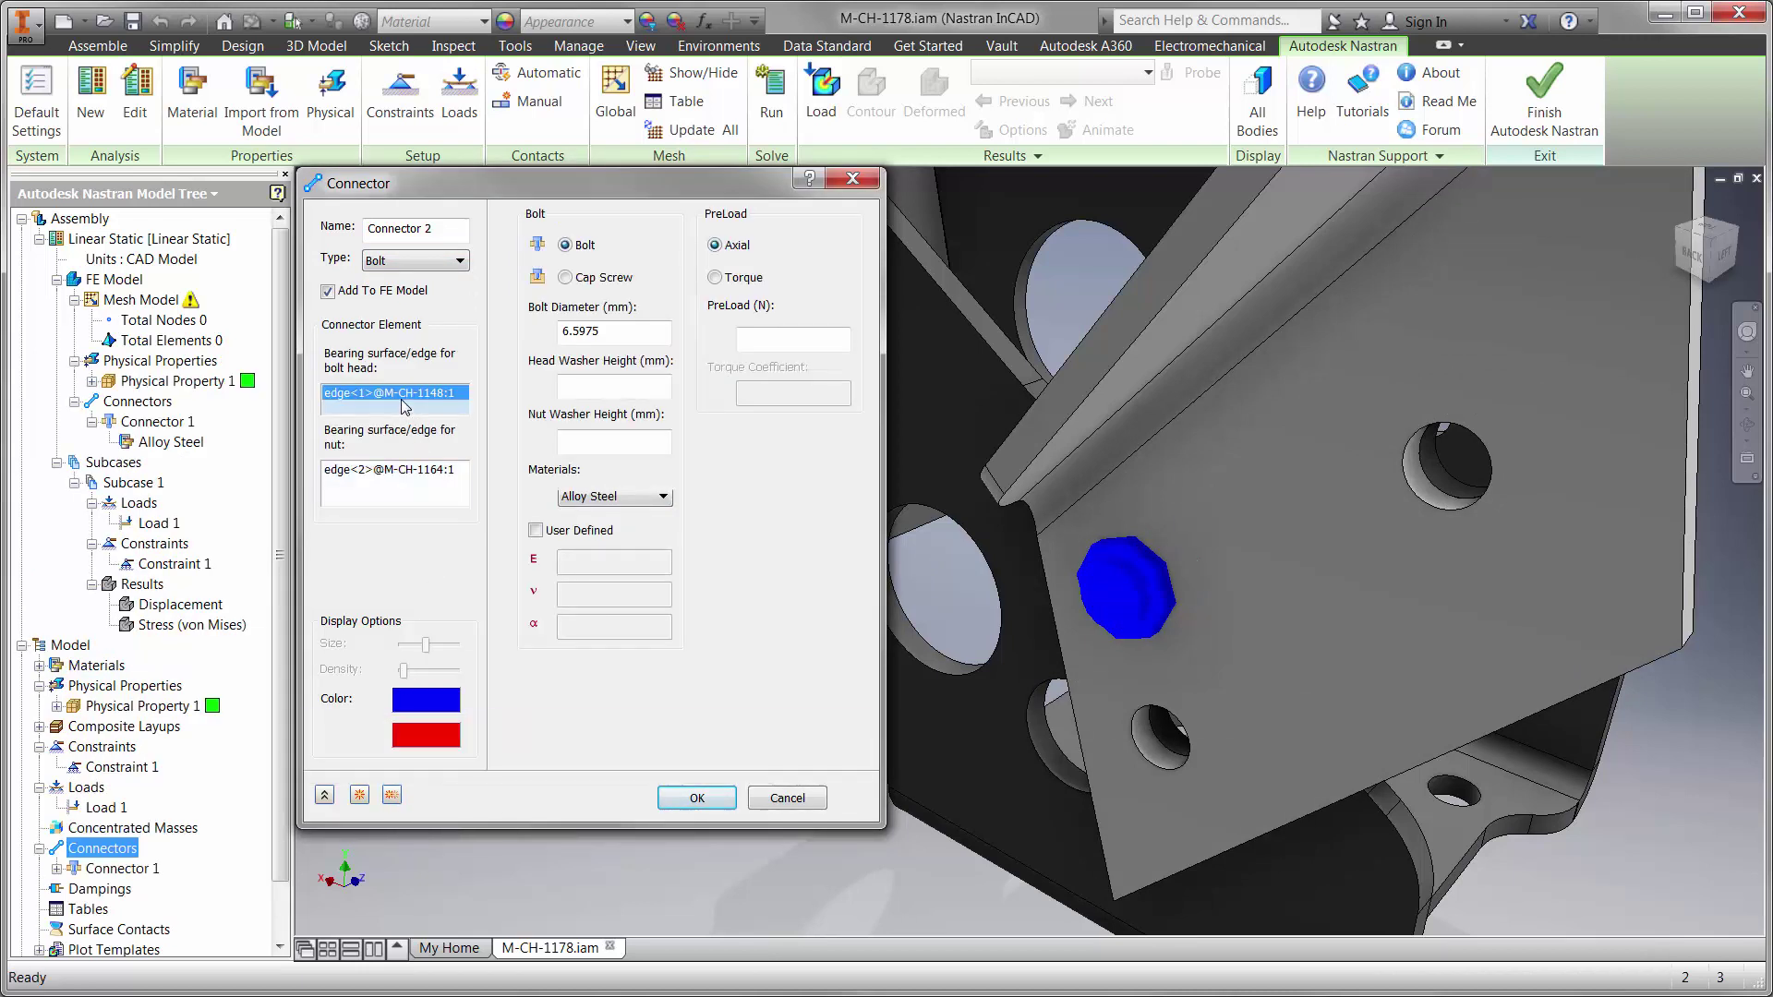
- Add bolt Connectors 2 and 3 through the upper-right and lower holes
left_click(1434, 510)
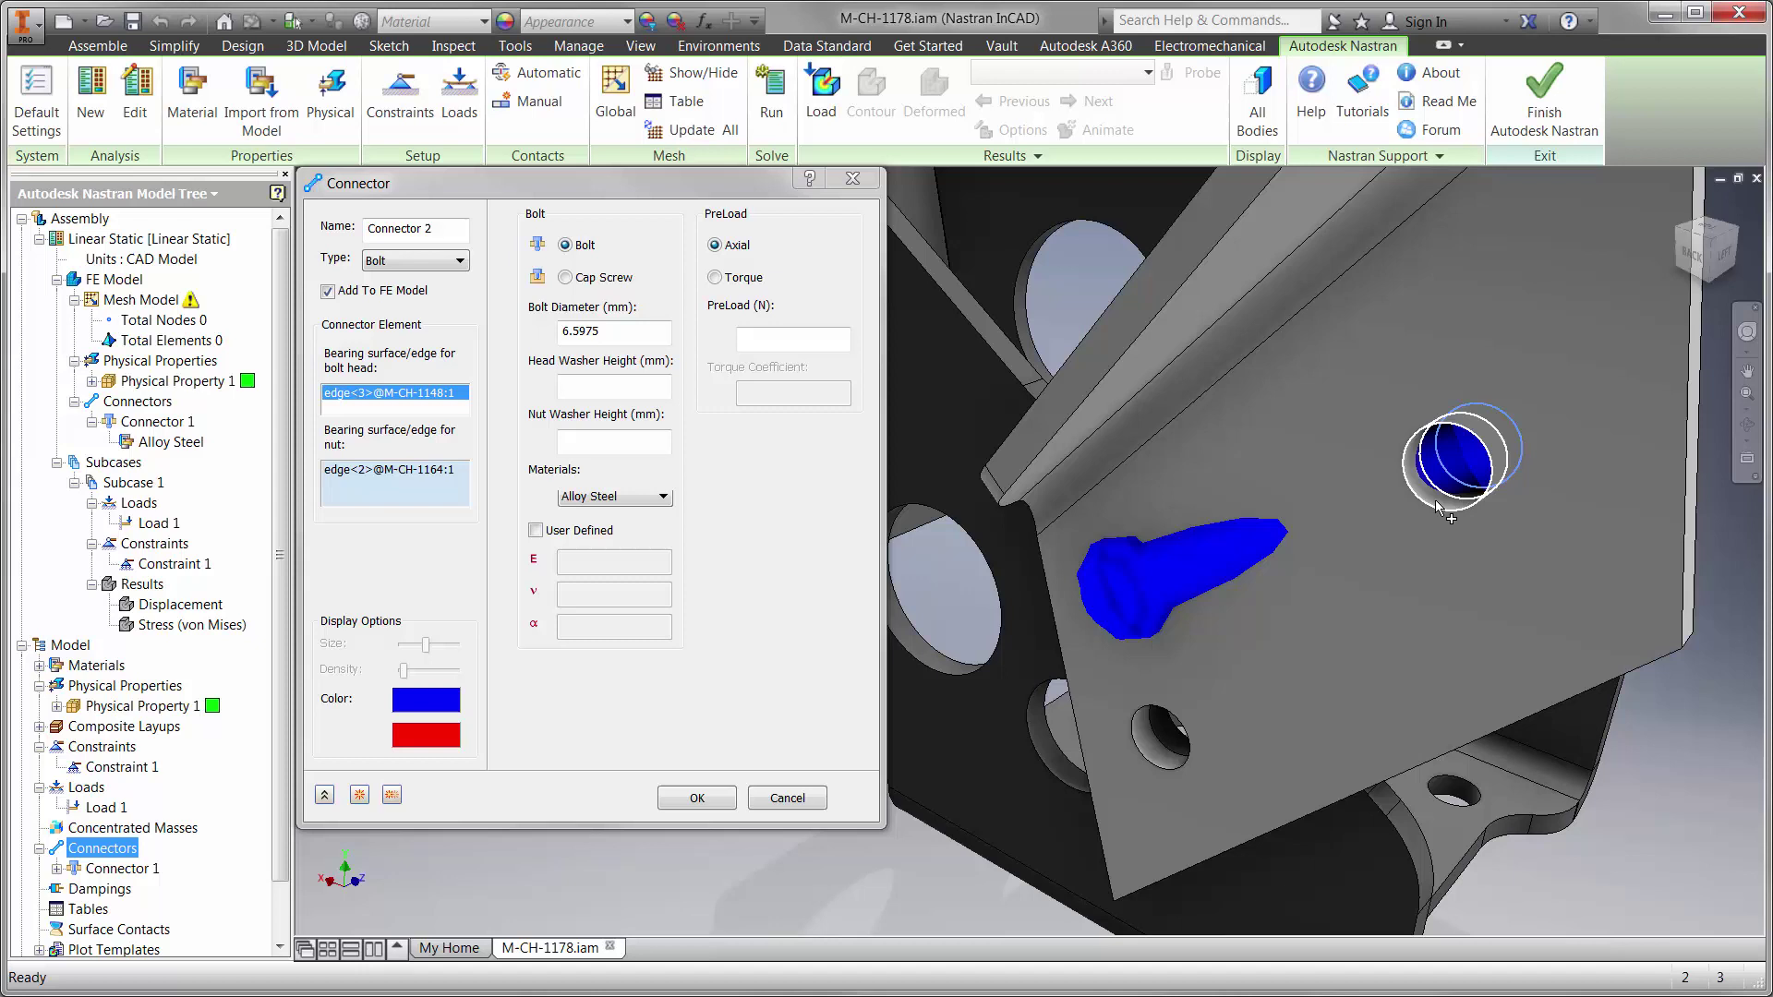
left_click(1433, 511)
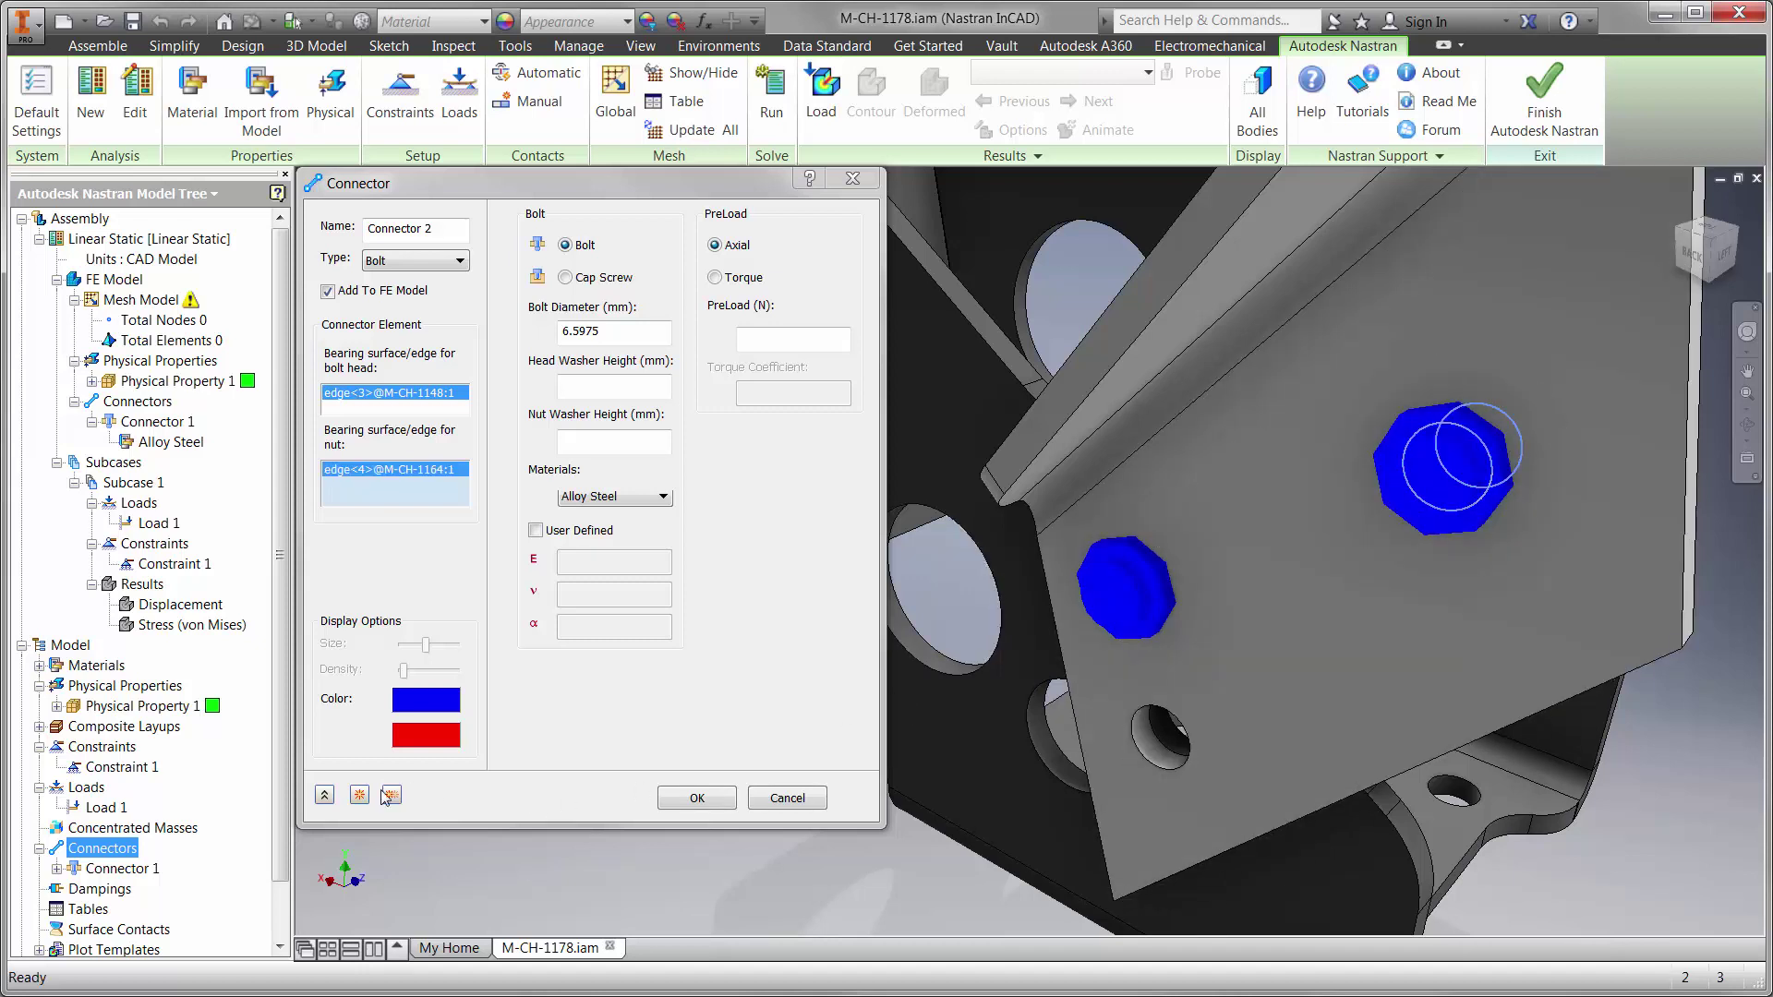
left_click(390, 795)
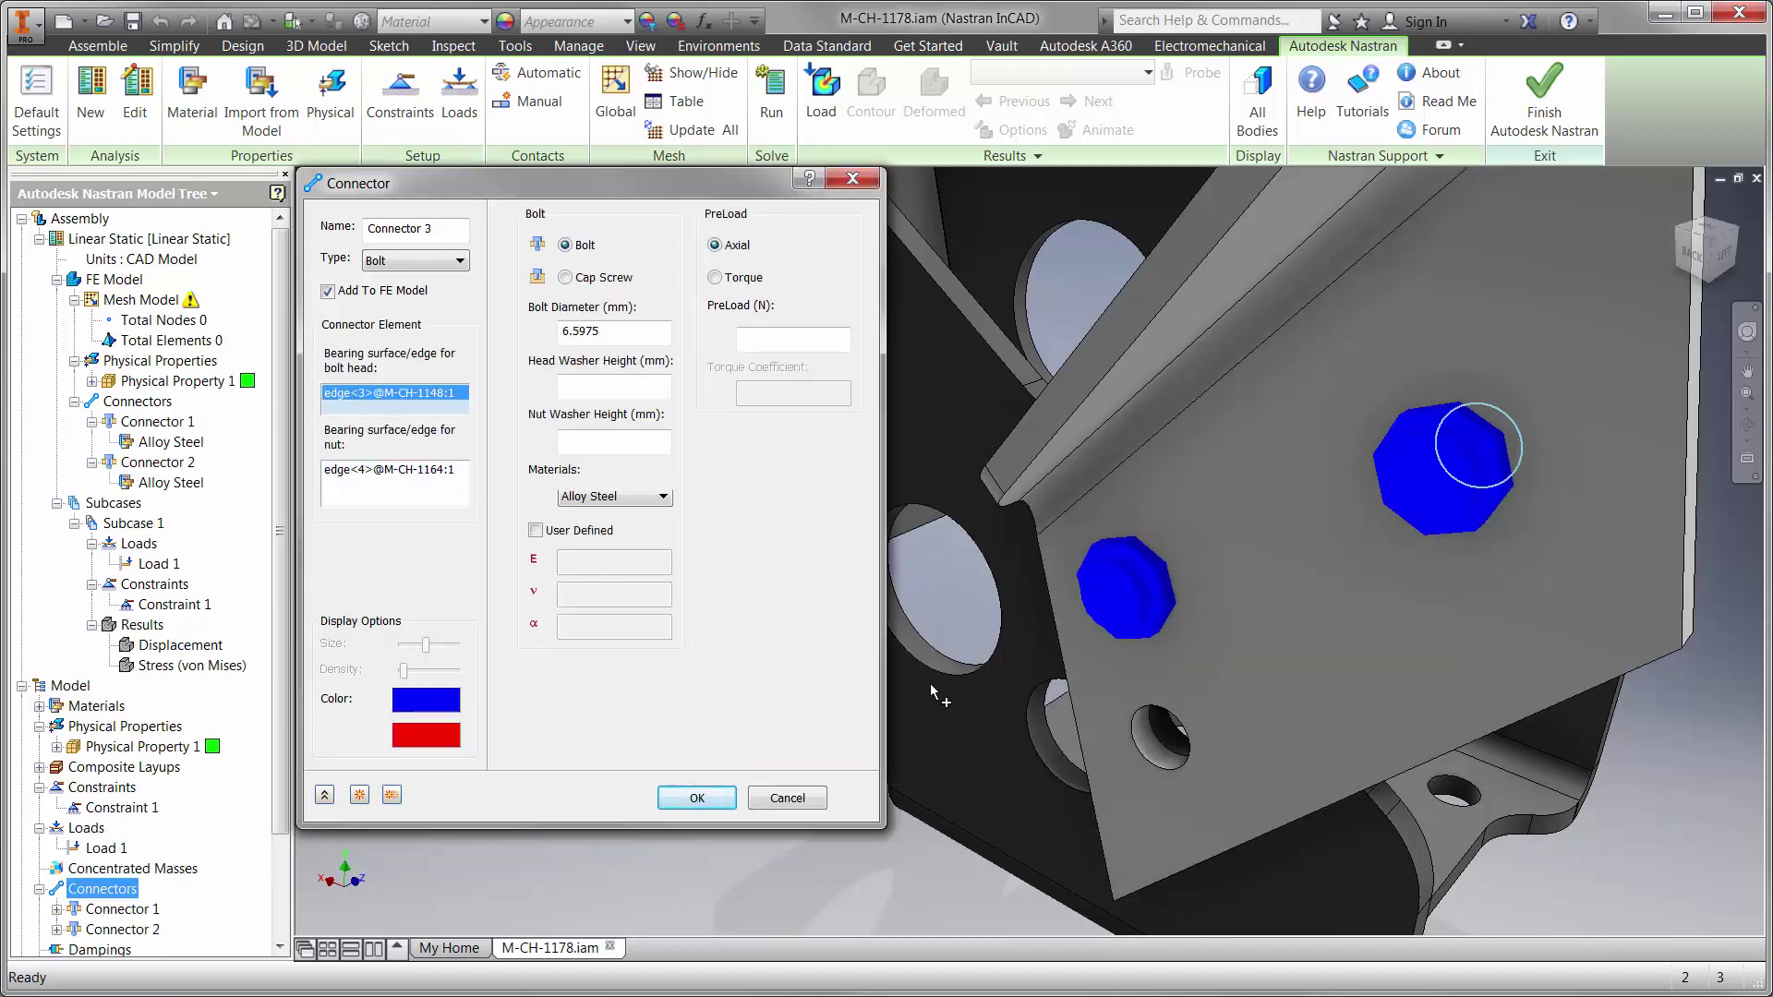
left_click(1180, 738)
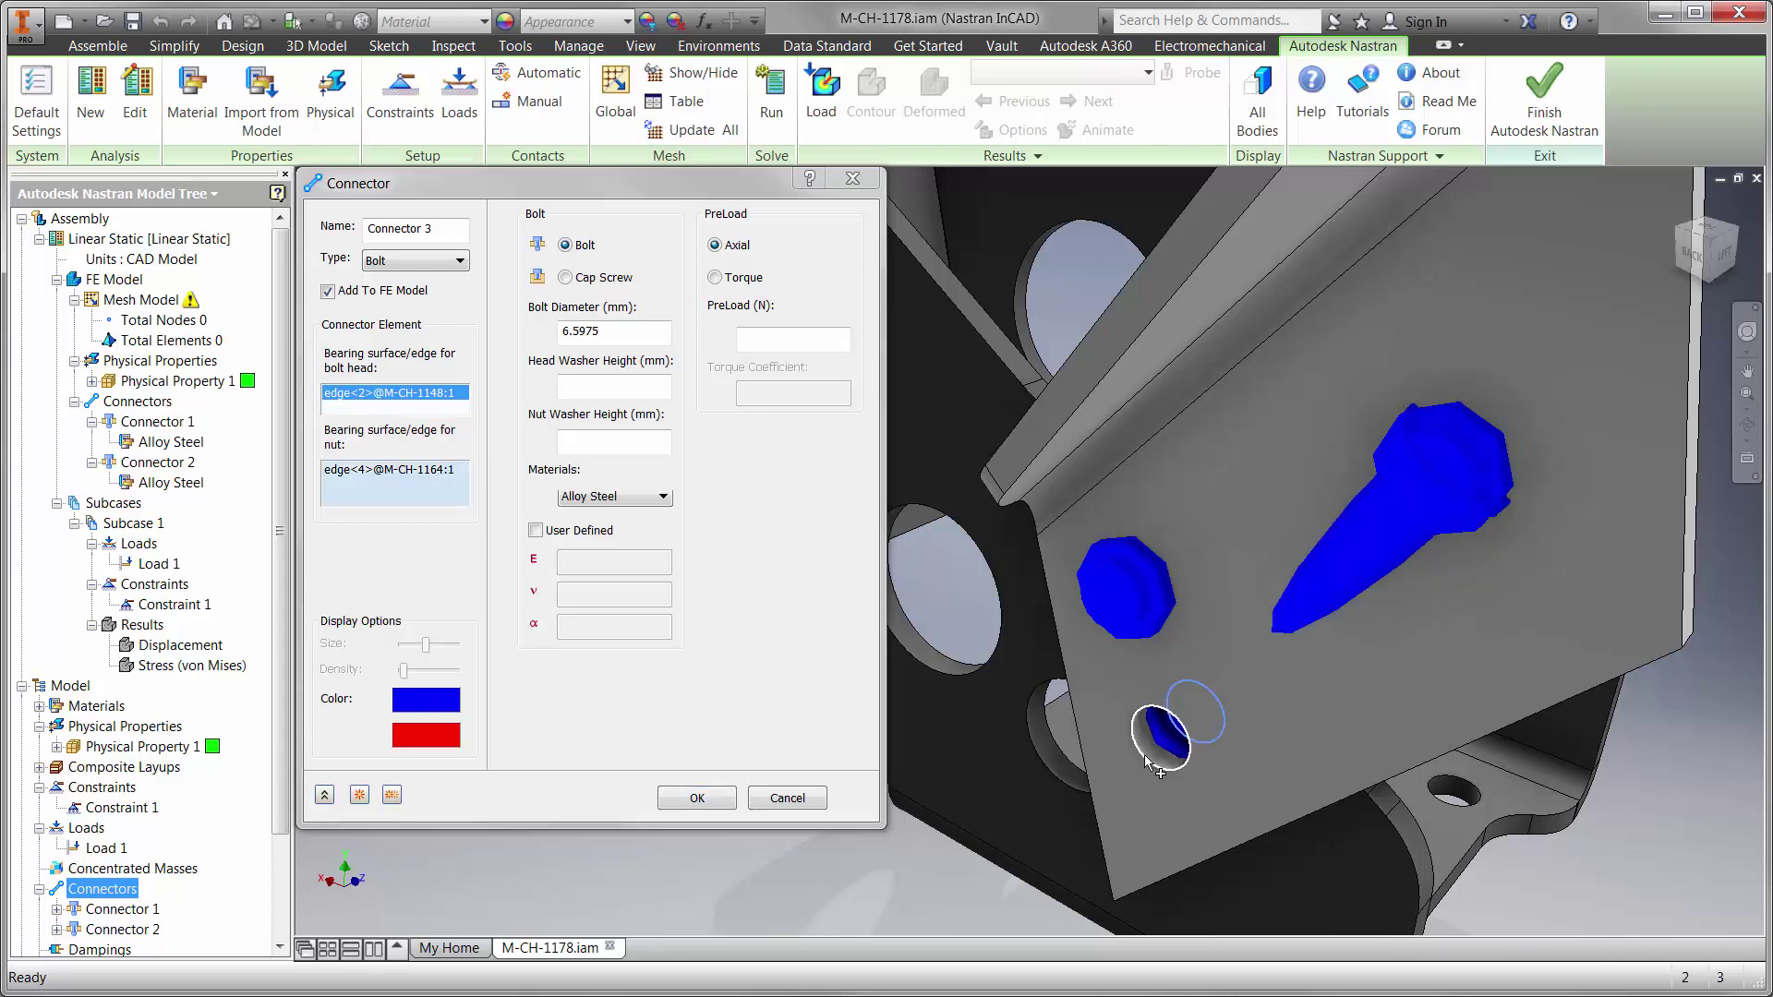
left_click(1154, 764)
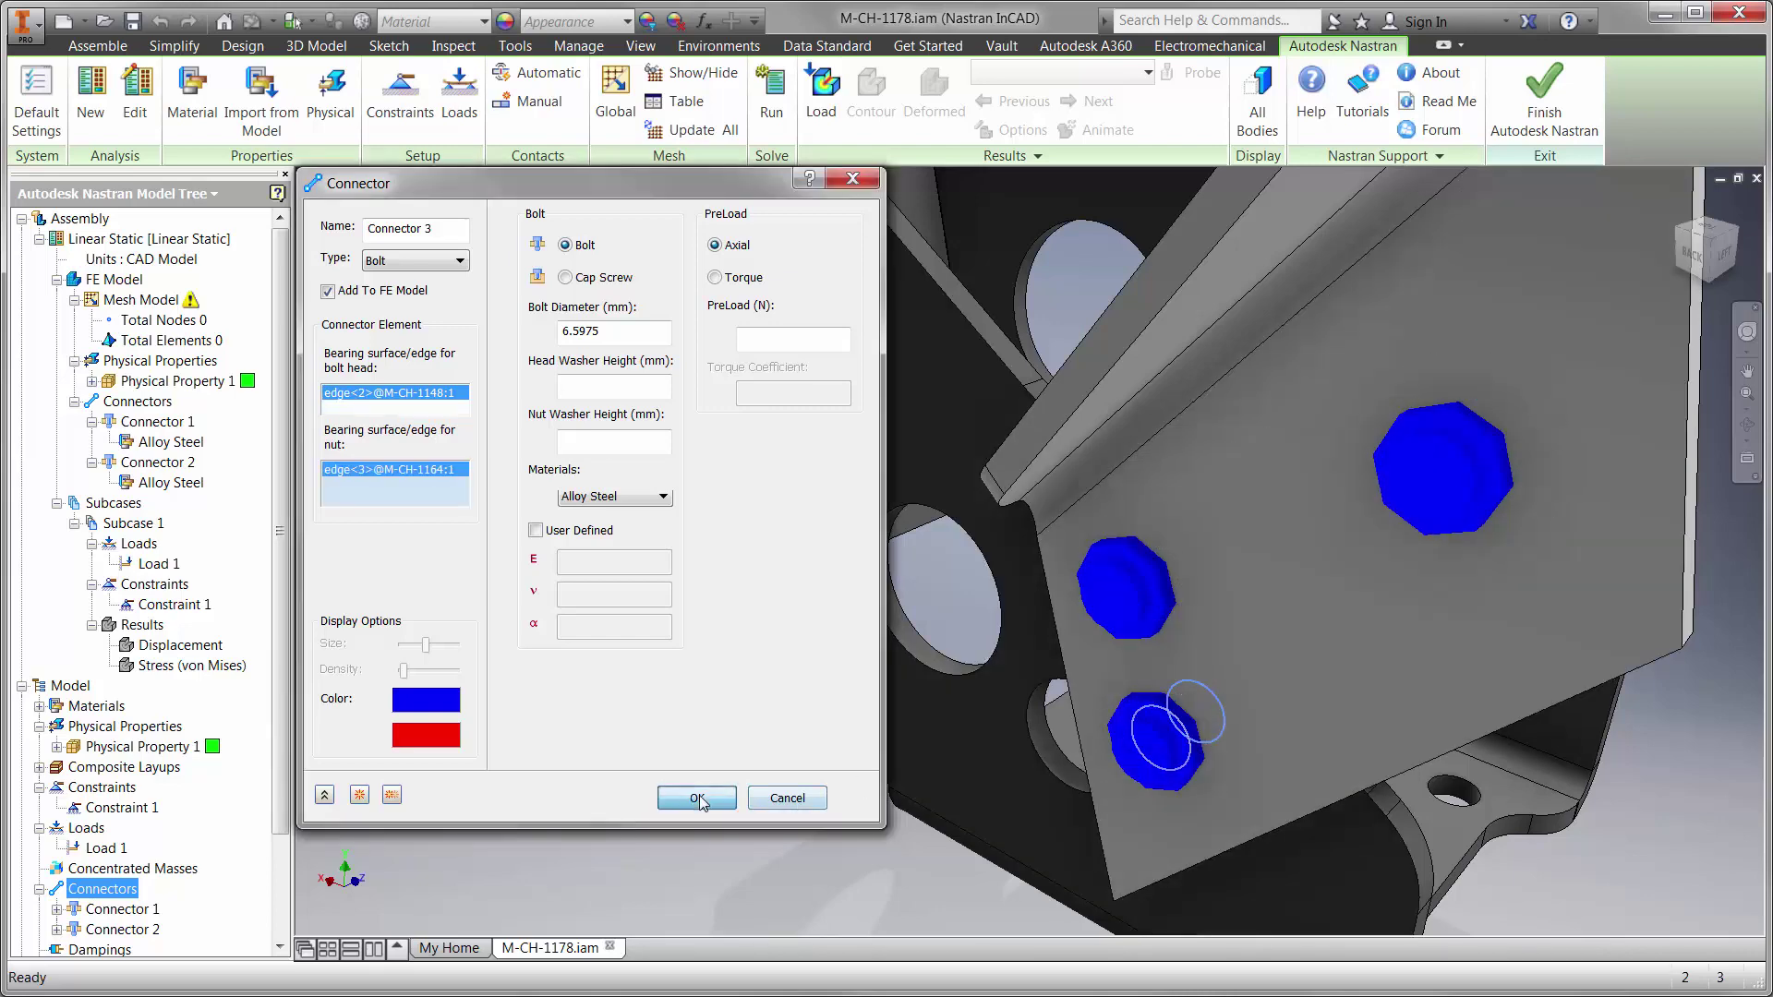
left_click(697, 797)
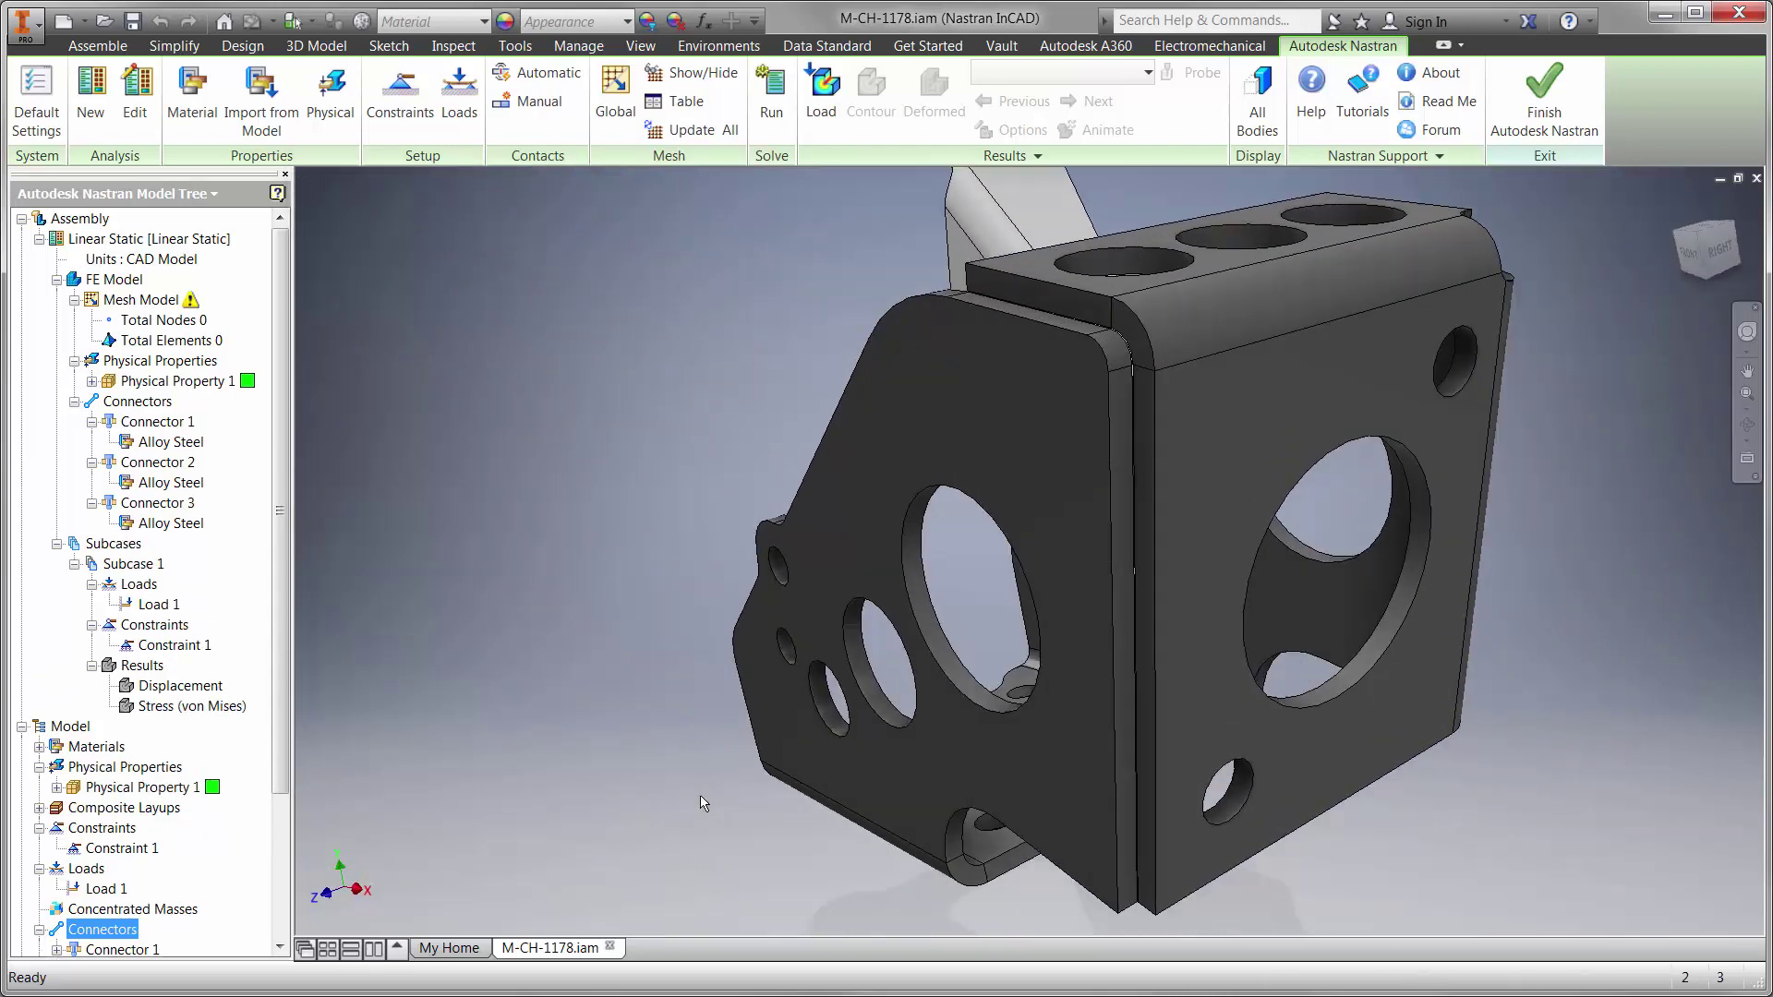
- Create a bonded surface contact on the top strip, corner fillet, vertical strip and edge faces
left_click(531, 103)
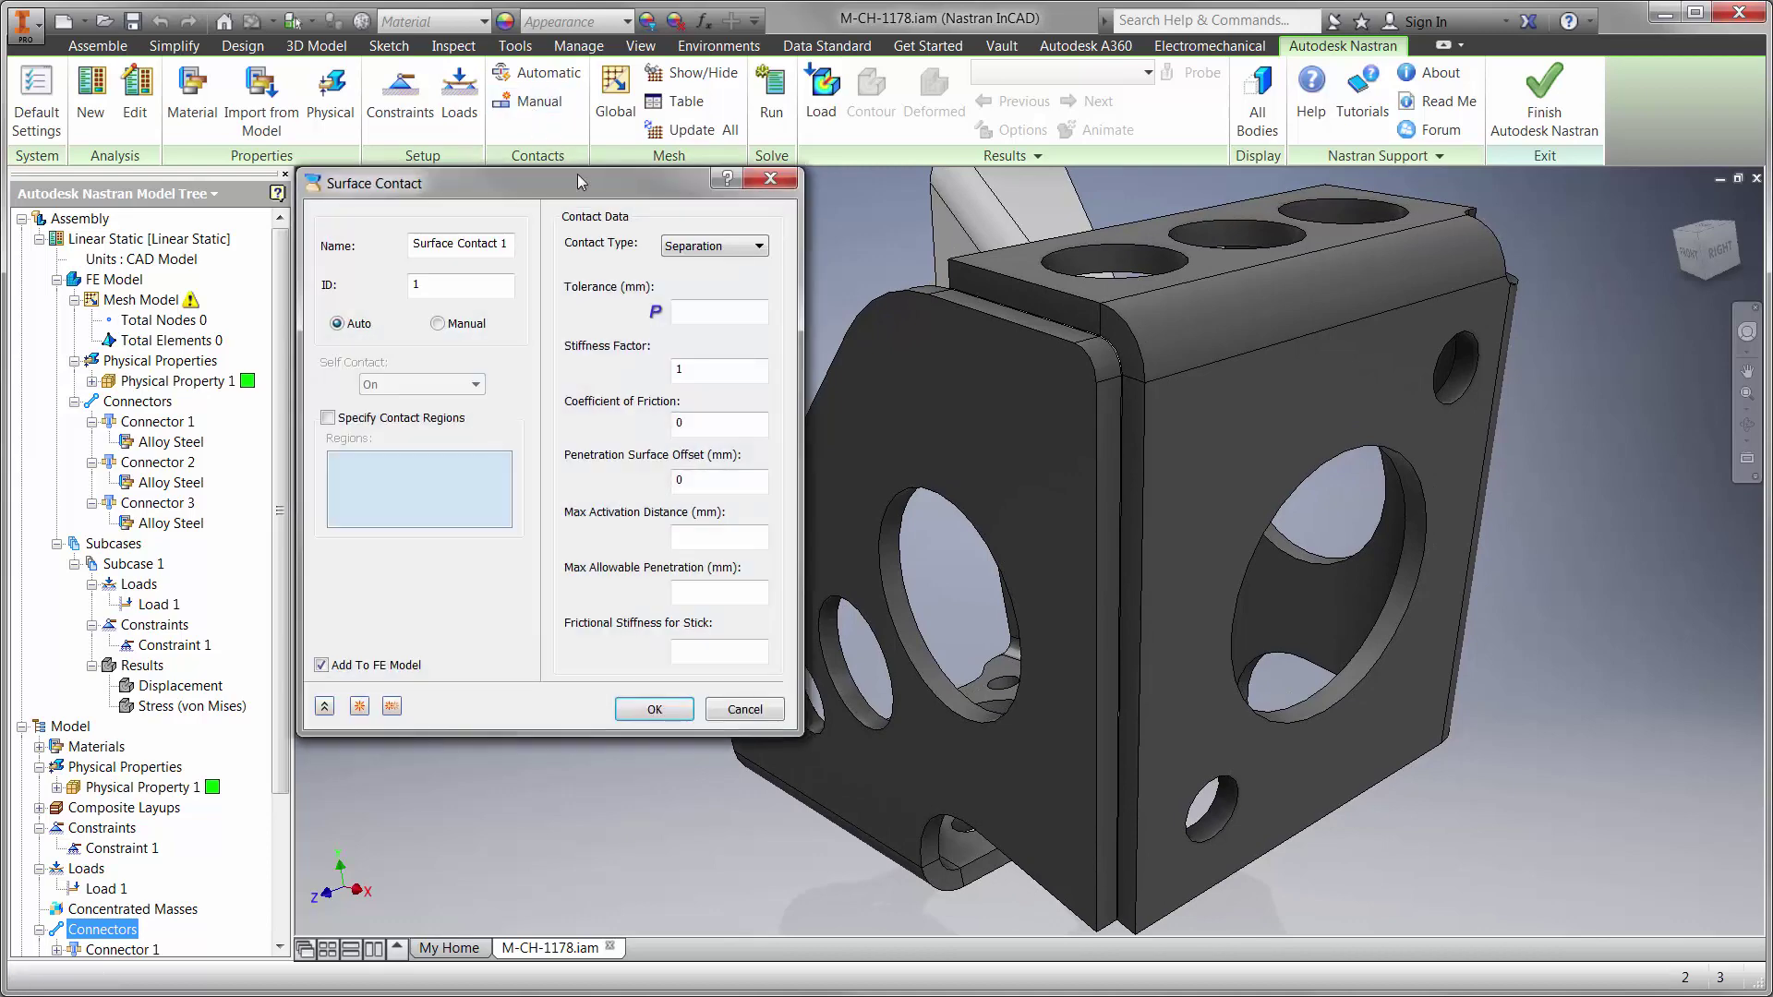
left_click(702, 246)
left_click(692, 264)
left_click(1062, 305)
left_click(1120, 351)
left_click(1133, 398)
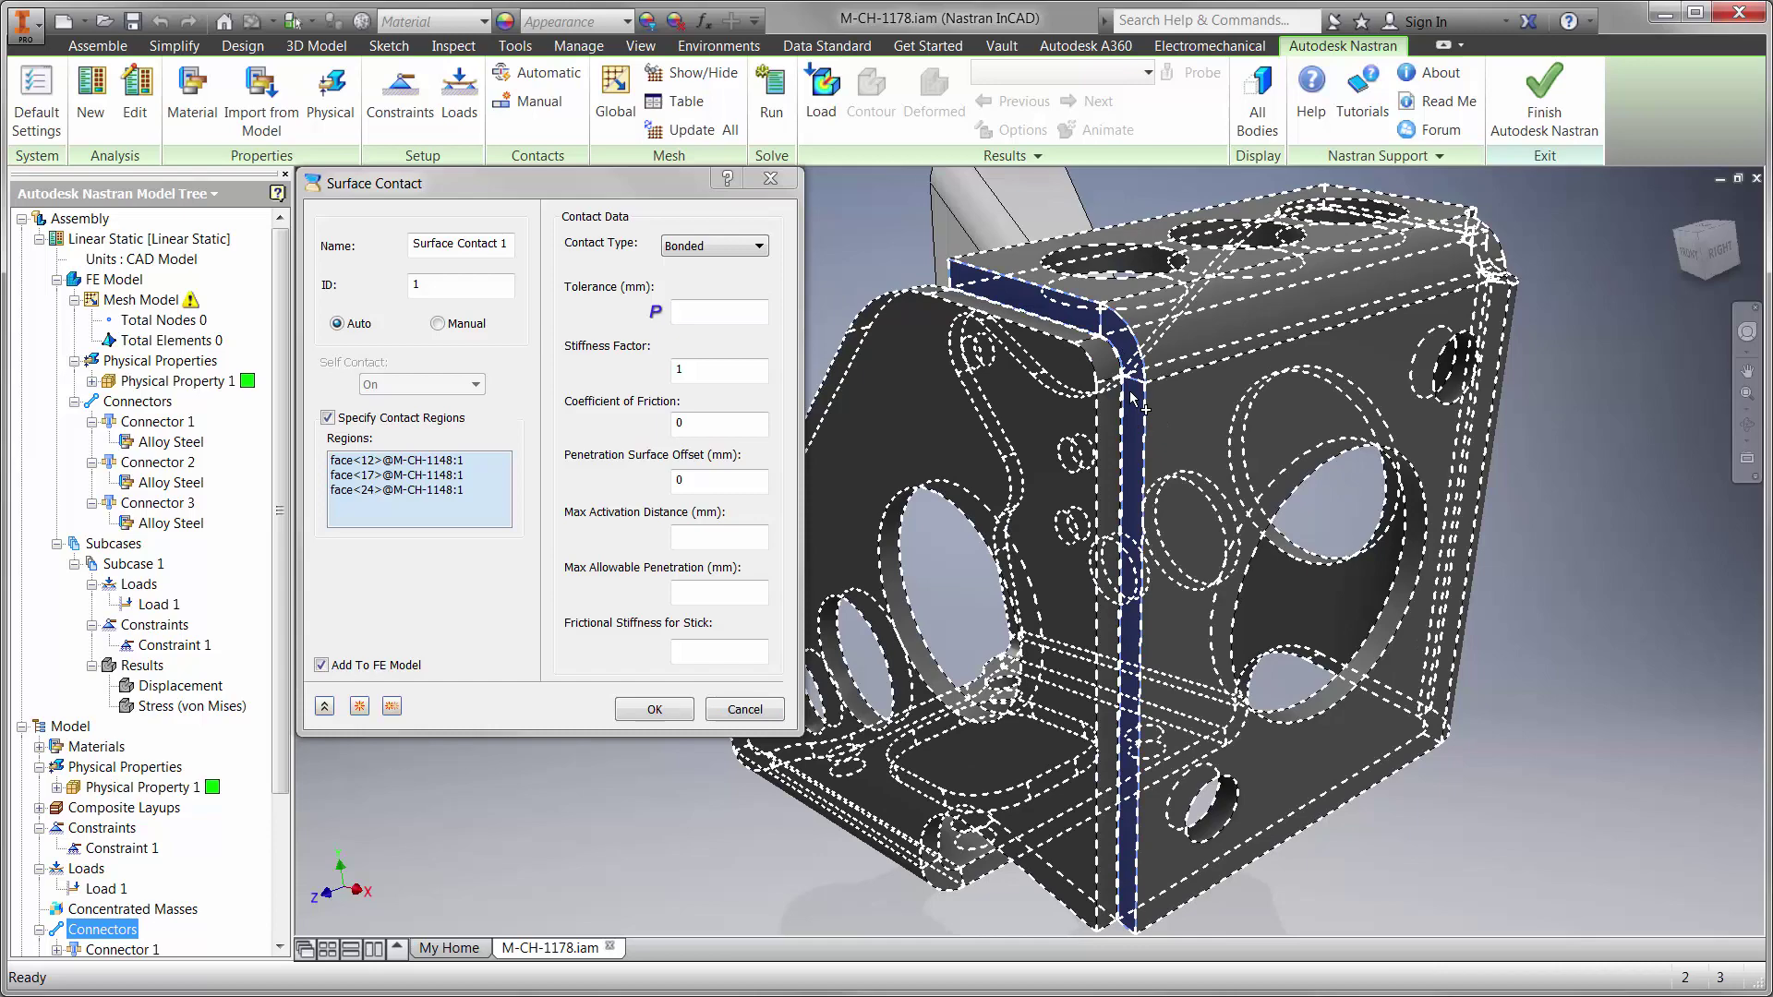
left_click(1062, 325)
left_click(1106, 355)
left_click(1108, 413)
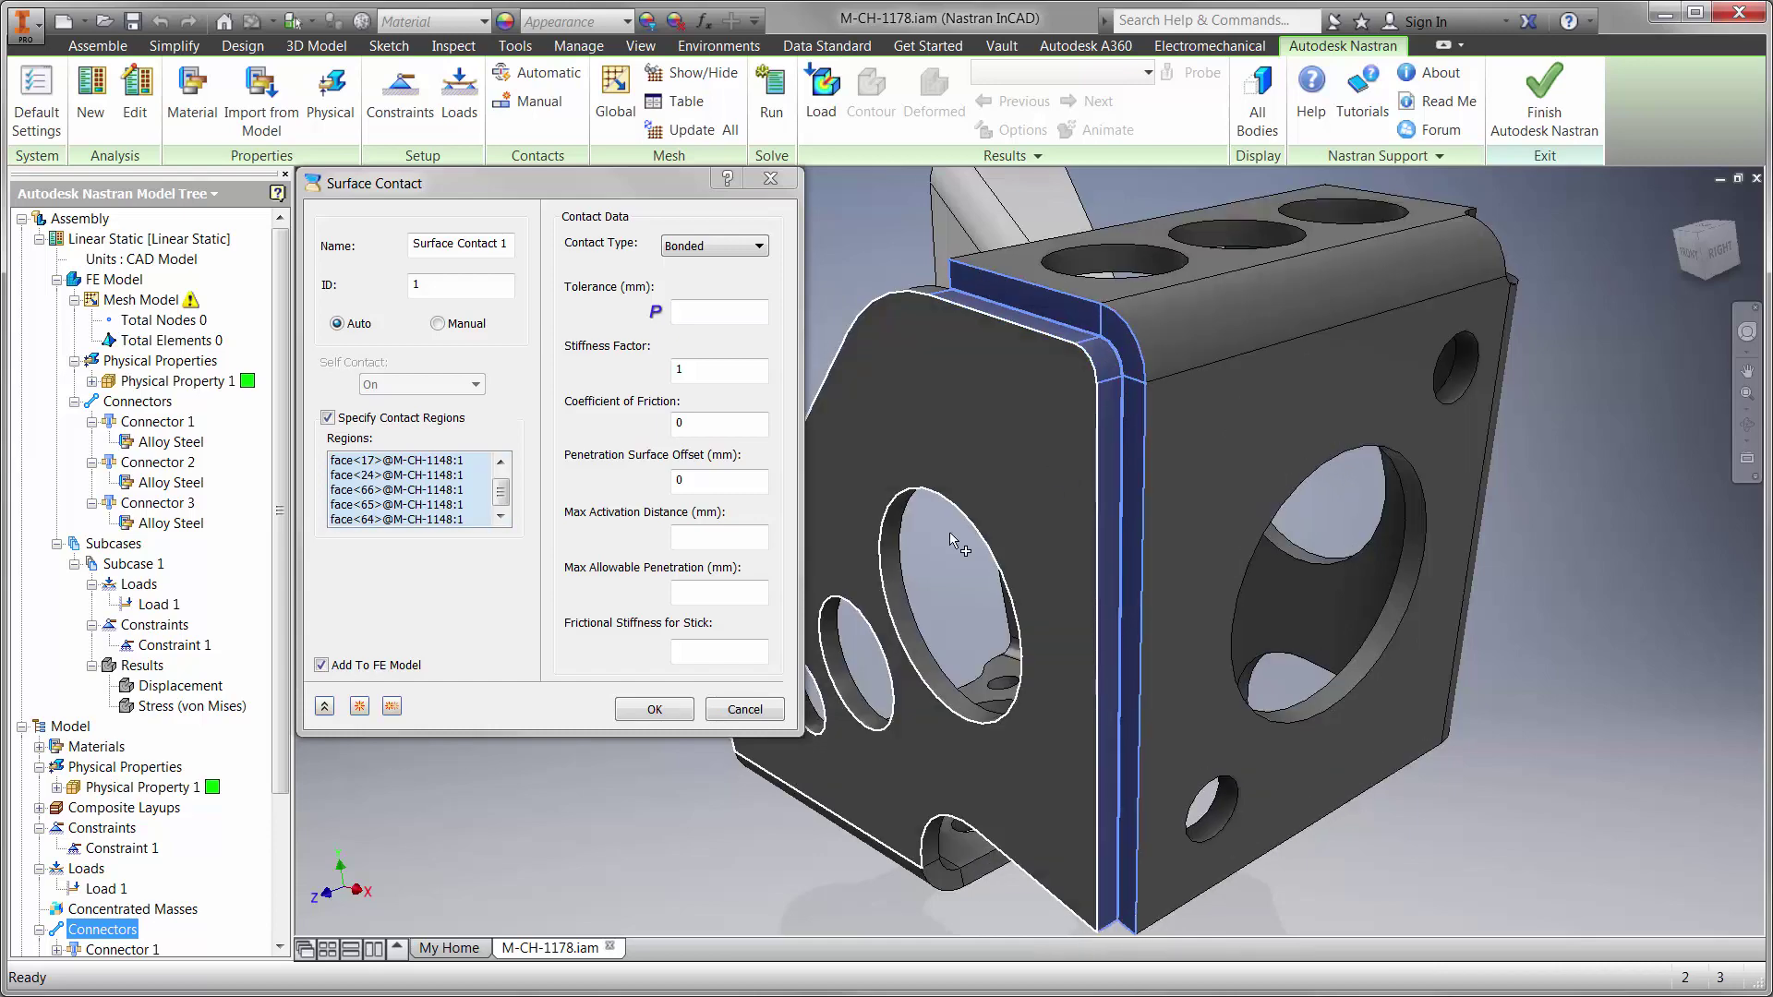
left_click(654, 711)
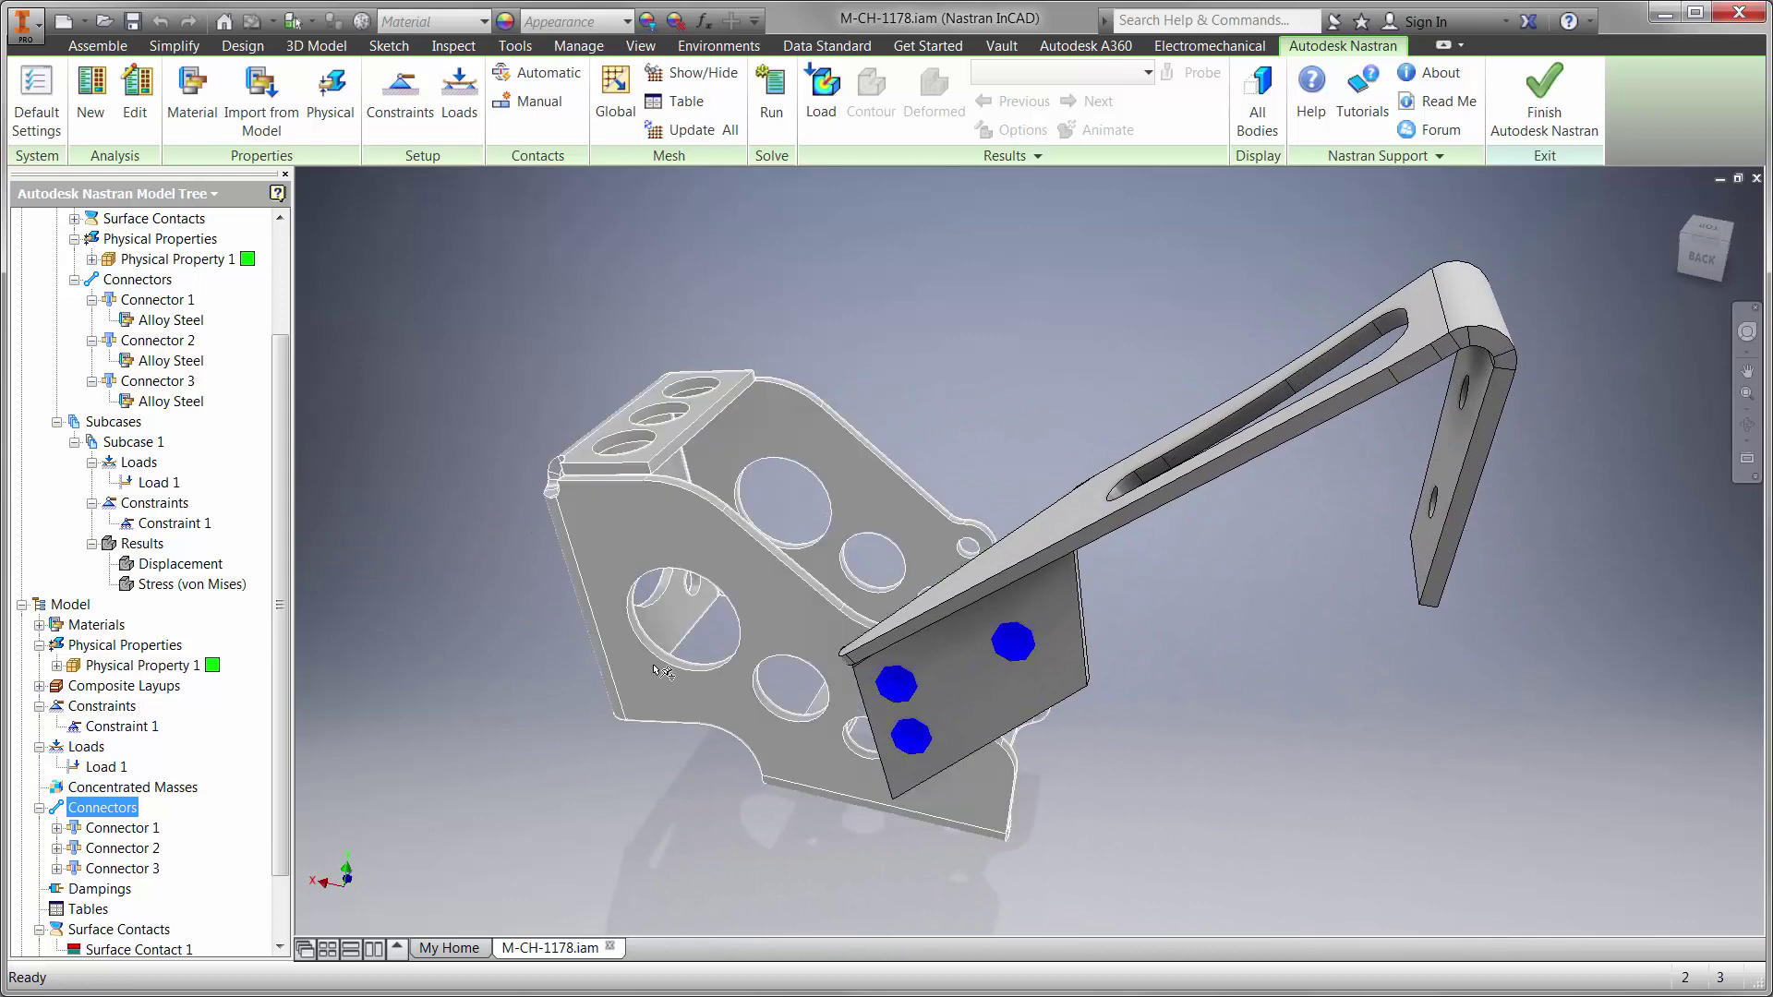
- Update the mesh for the whole model and solve the linear static analysis
left_click(688, 133)
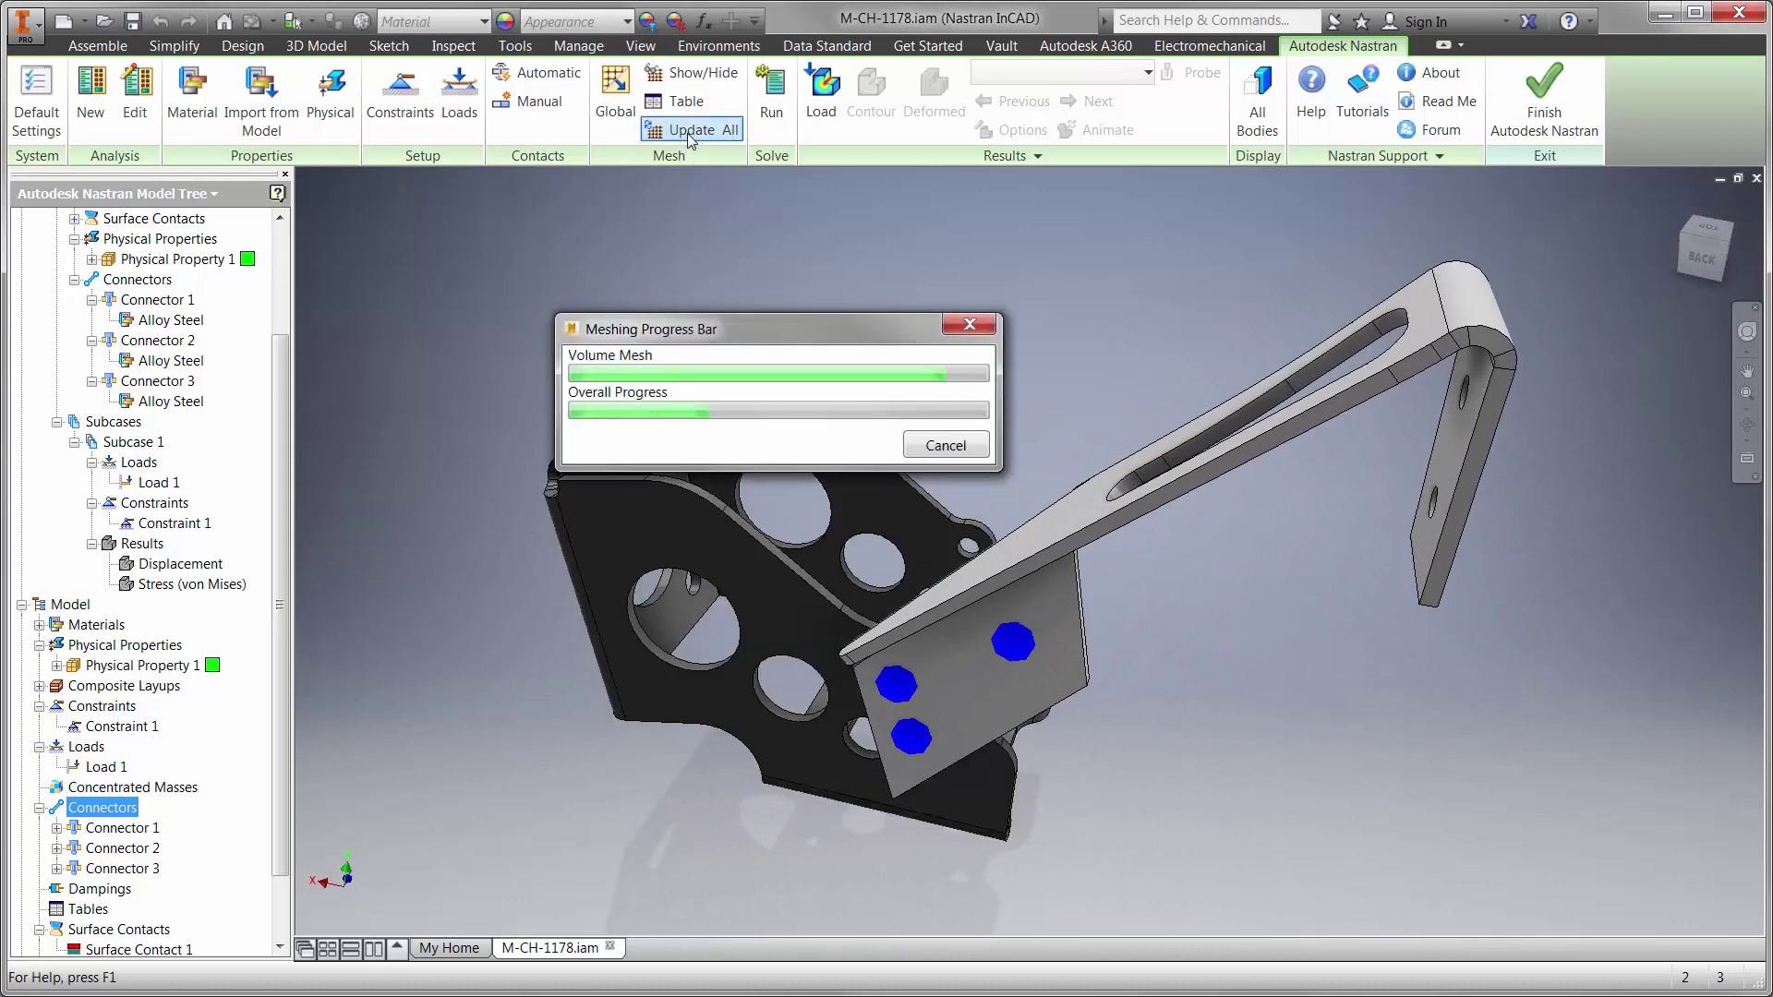
left_click(773, 109)
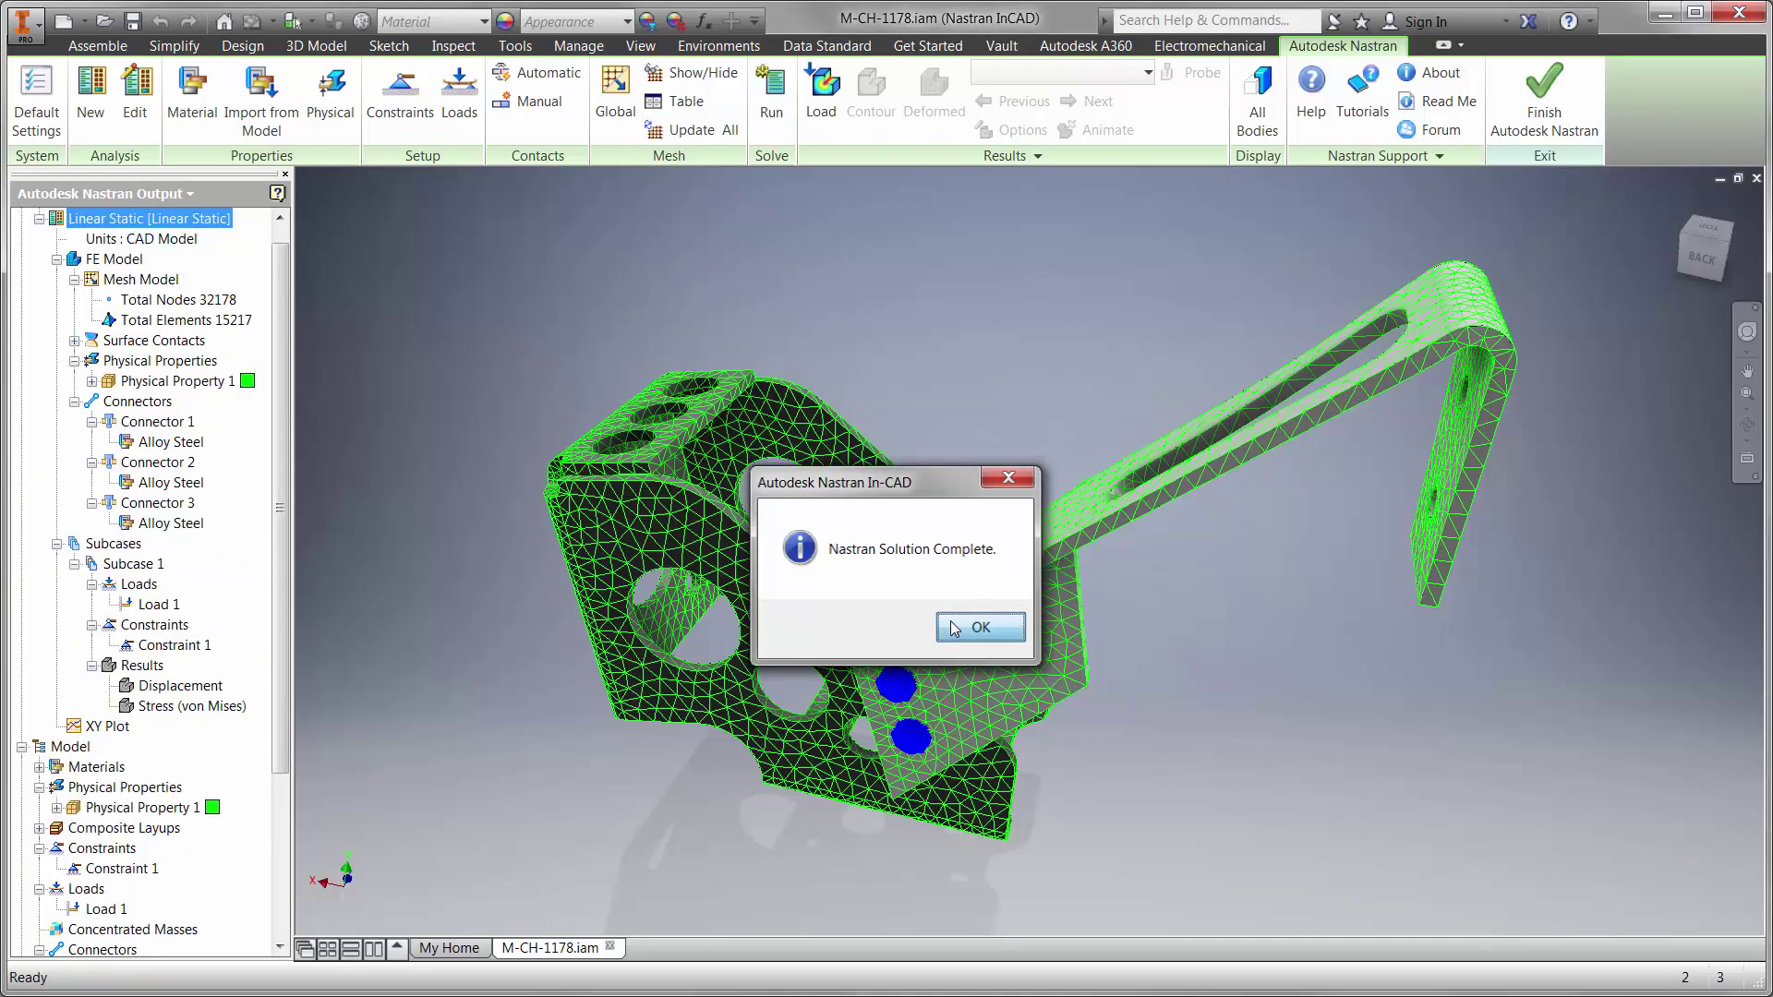
left_click(981, 626)
- Show the von Mises stress plot and duplicate the Linear Static analysis
double_click(229, 707)
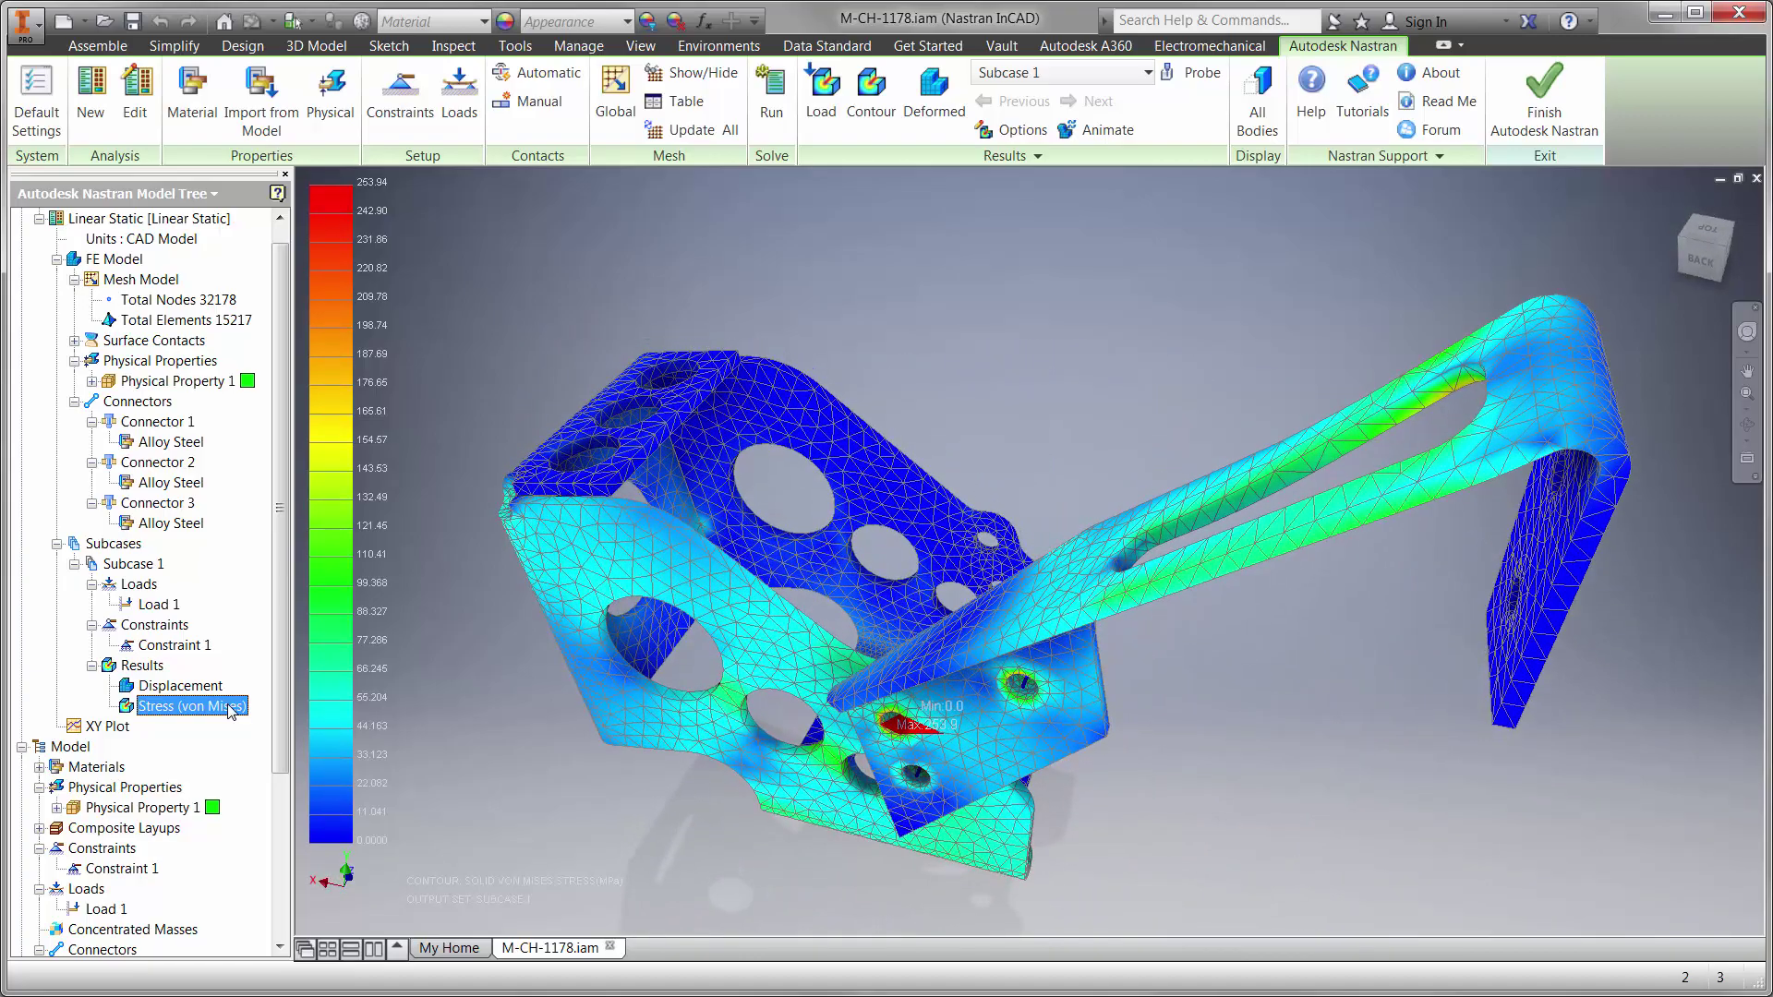
scroll(232, 347, "up", 1)
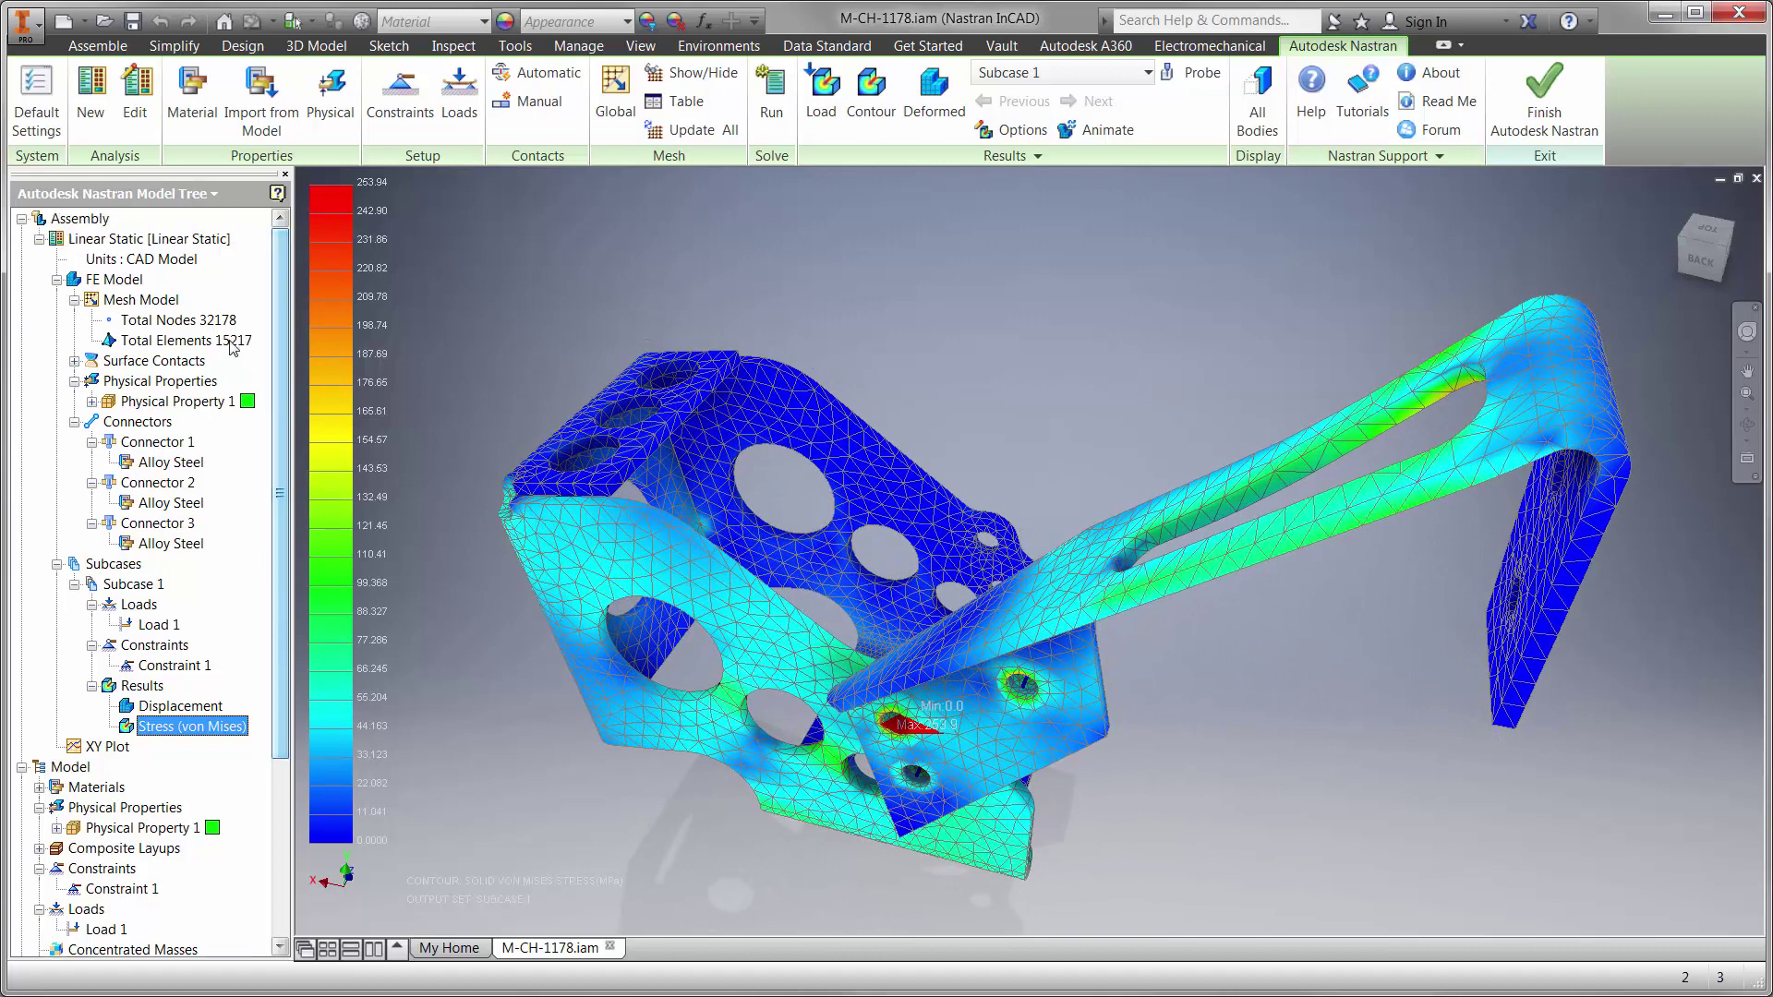
left_click_drag(123, 242, 81, 220)
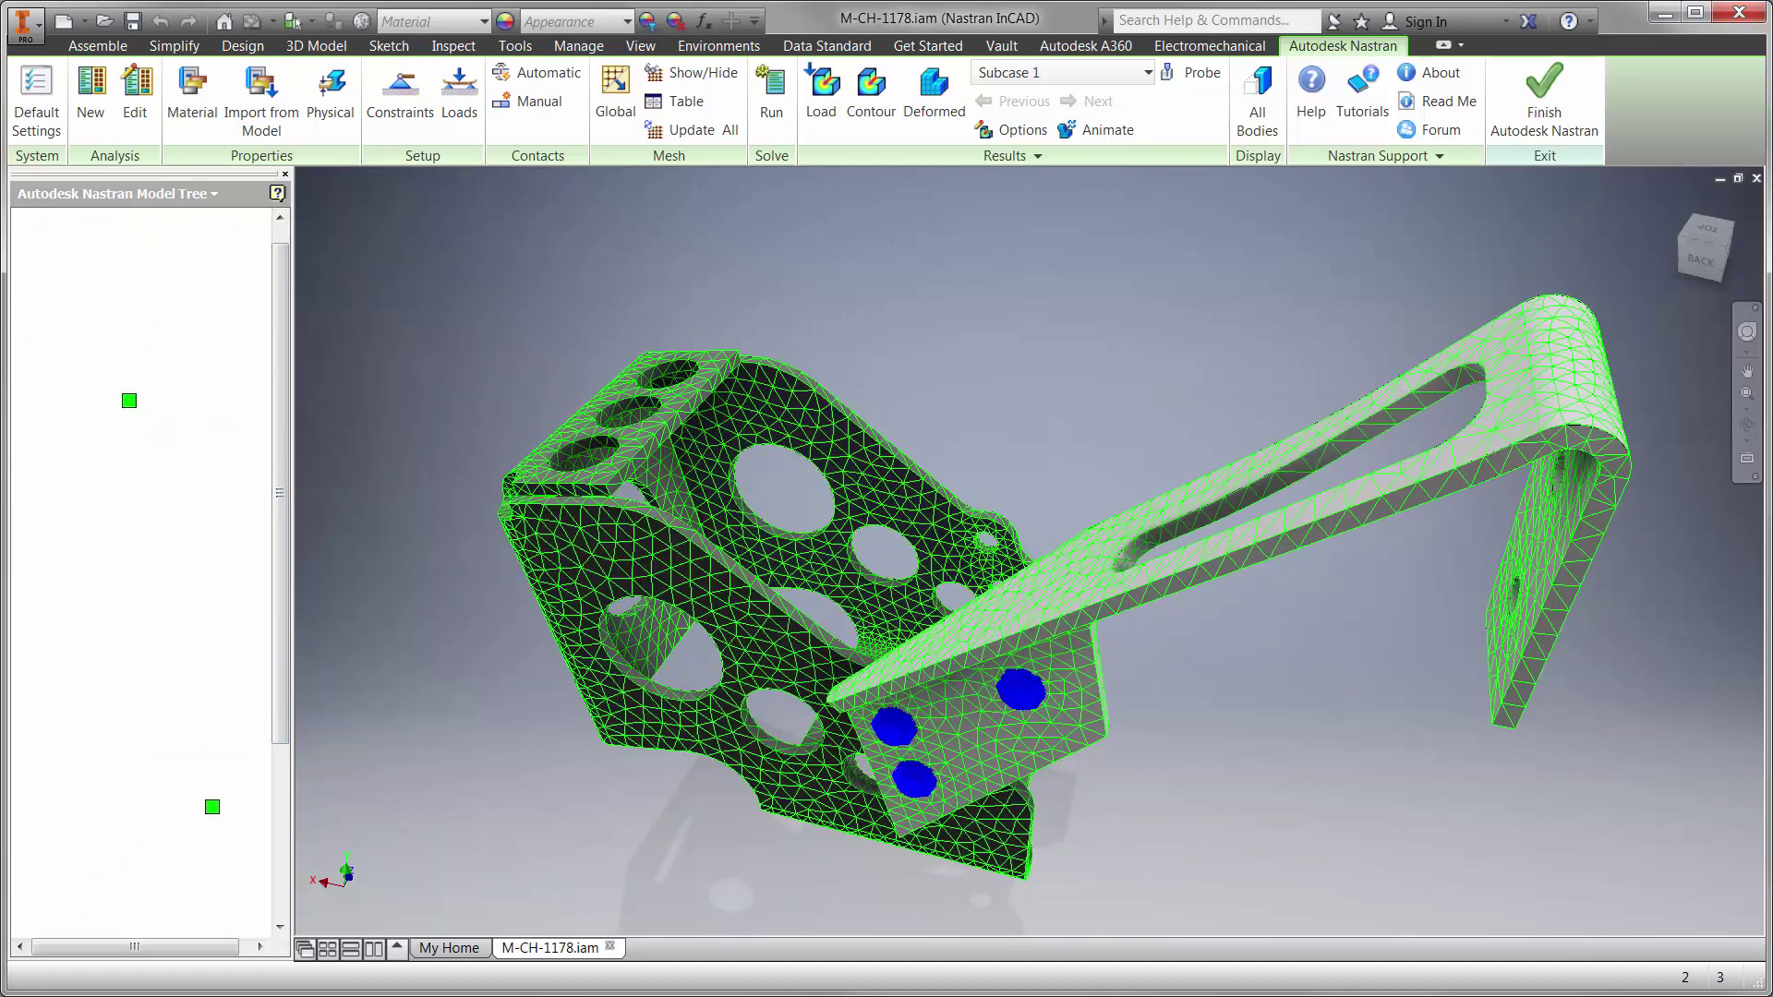
- Rename the copied analysis to Buckling and set its type to Linear Buckling
right_click(83, 233)
left_click(247, 280)
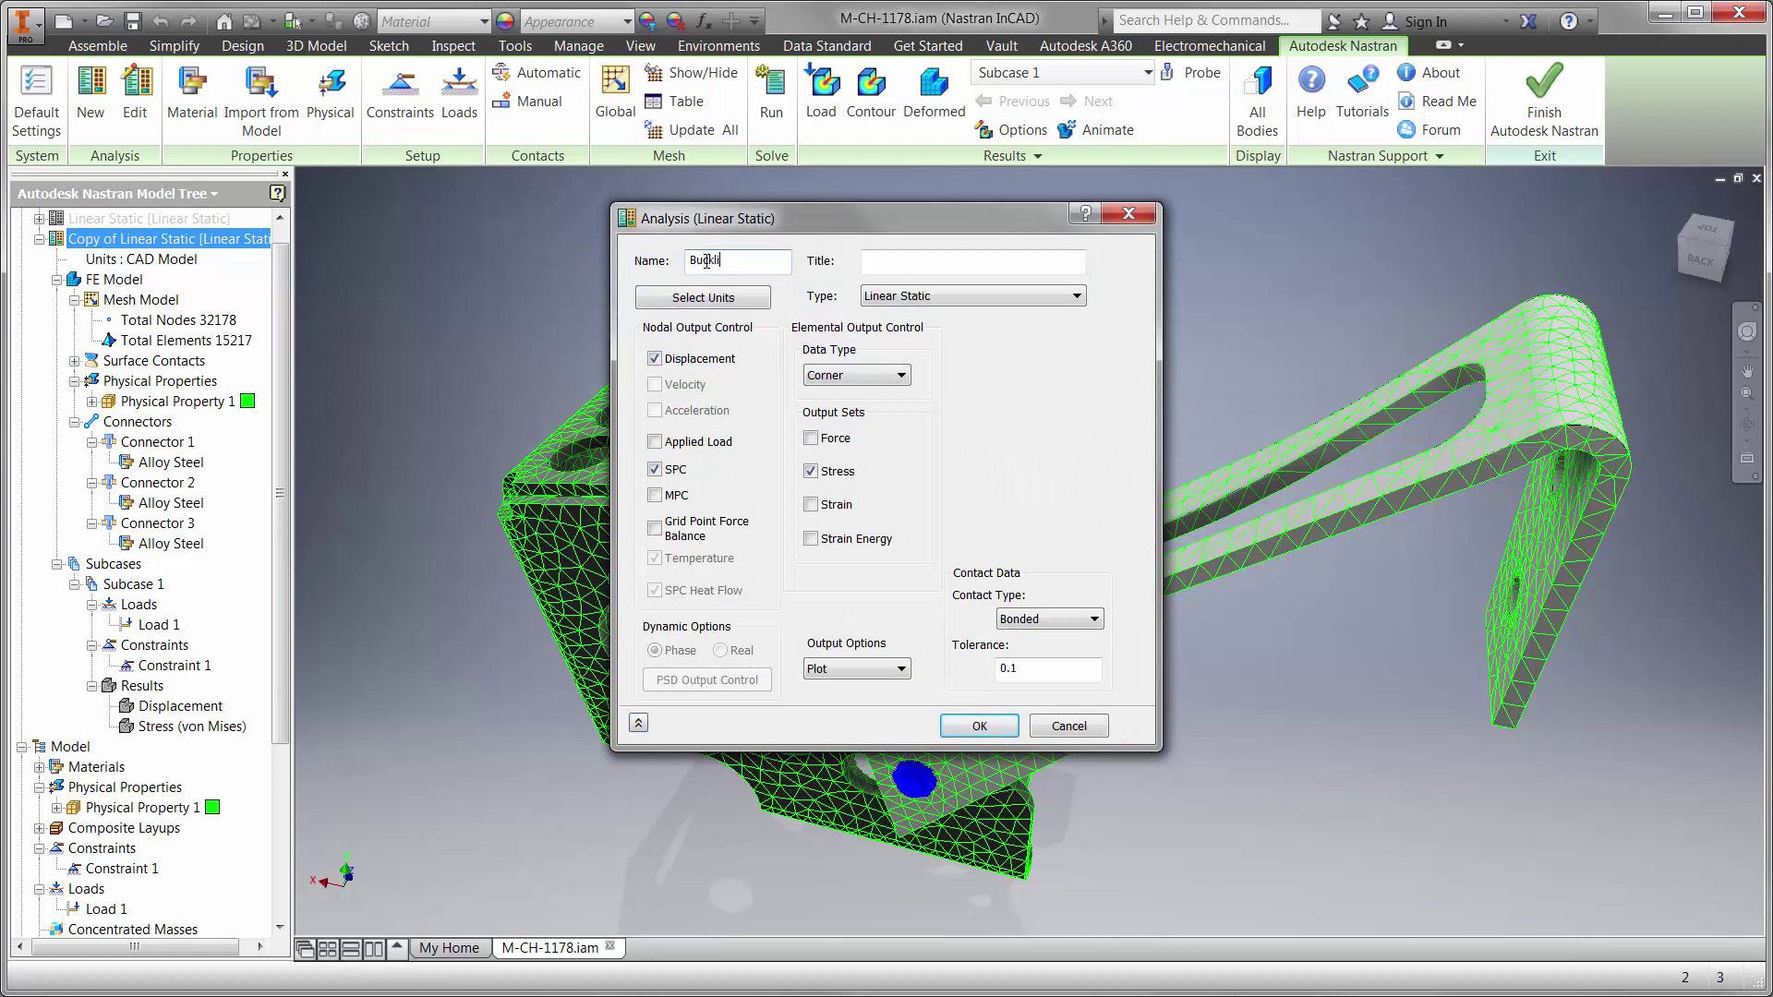
left_click(902, 296)
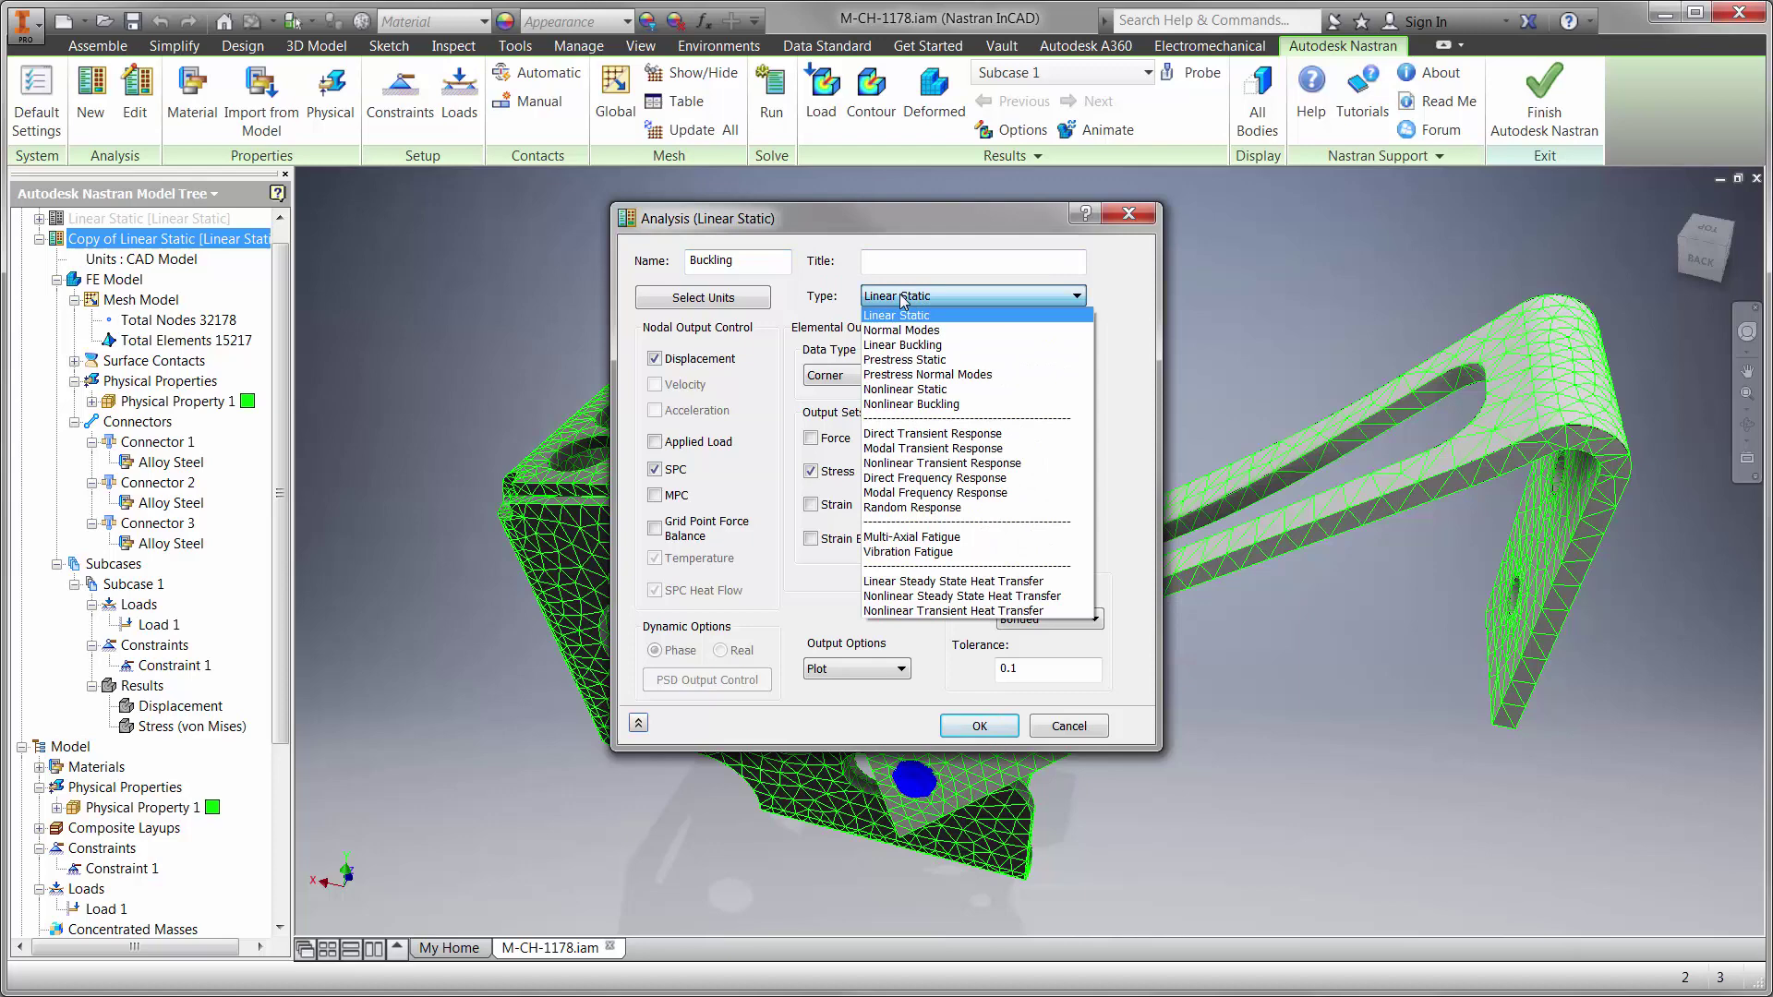
left_click(905, 345)
- Confirm the Buckling settings and assign Load 1 and Constraint 1 to Subcase 2
left_click(978, 725)
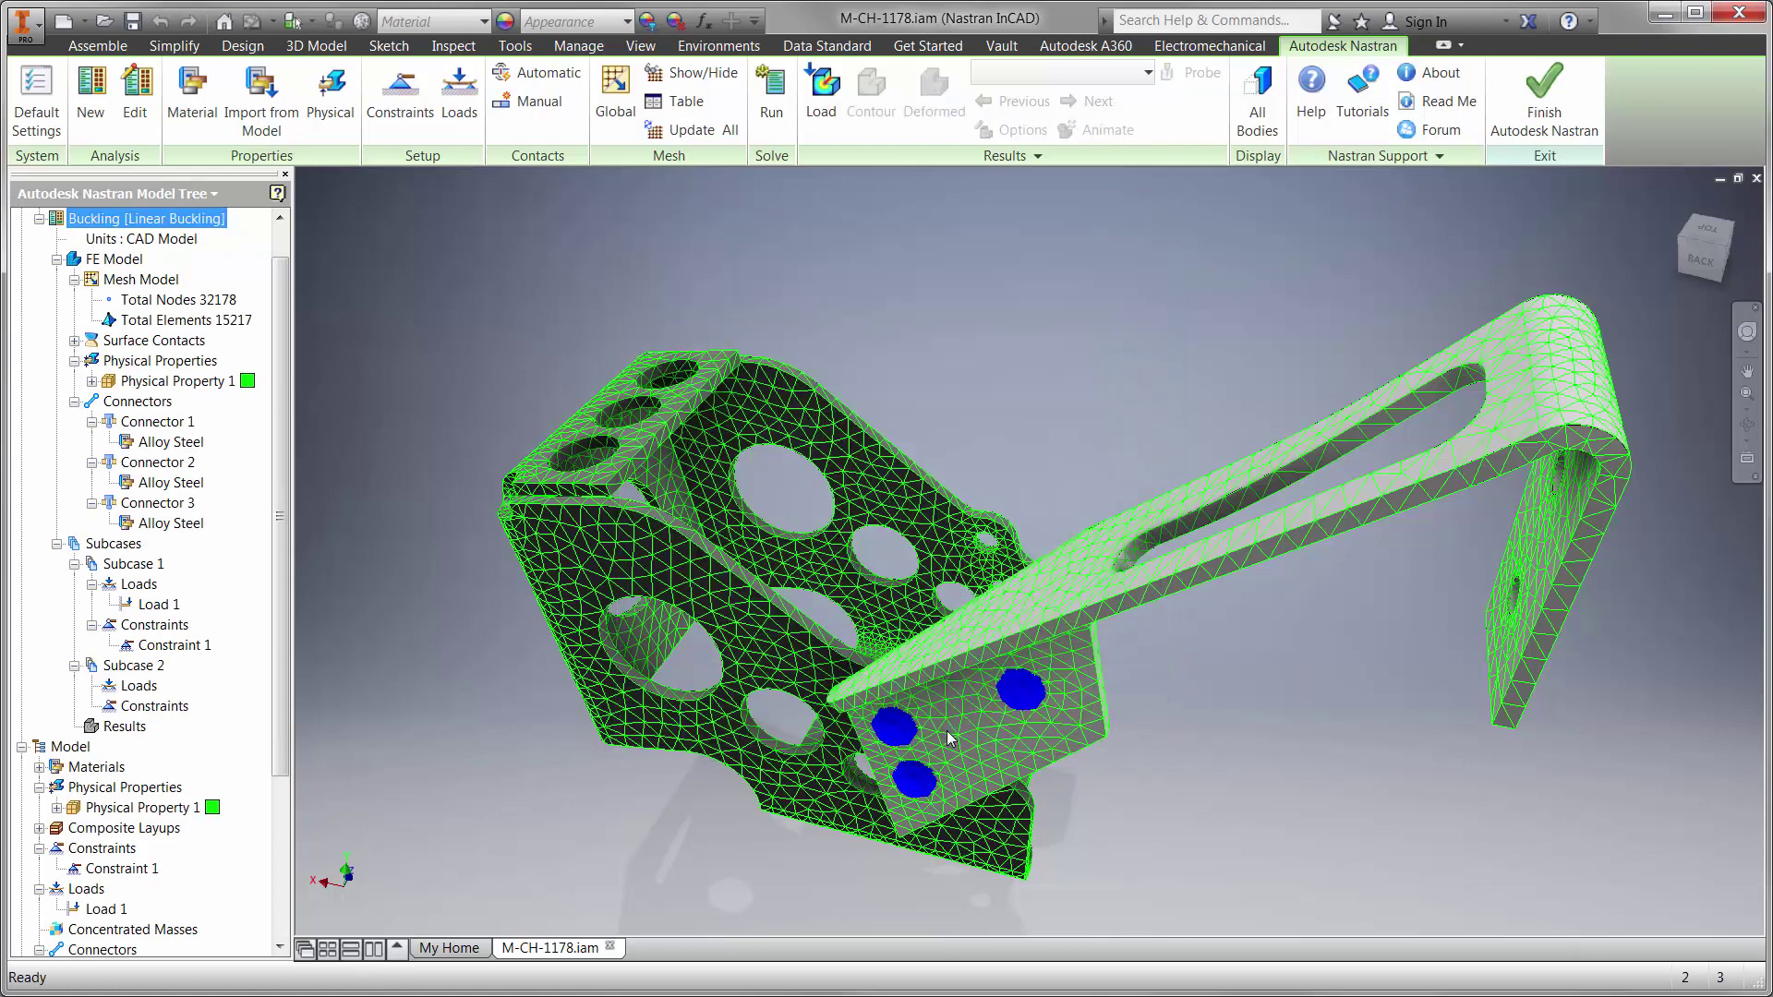
right_click(161, 609)
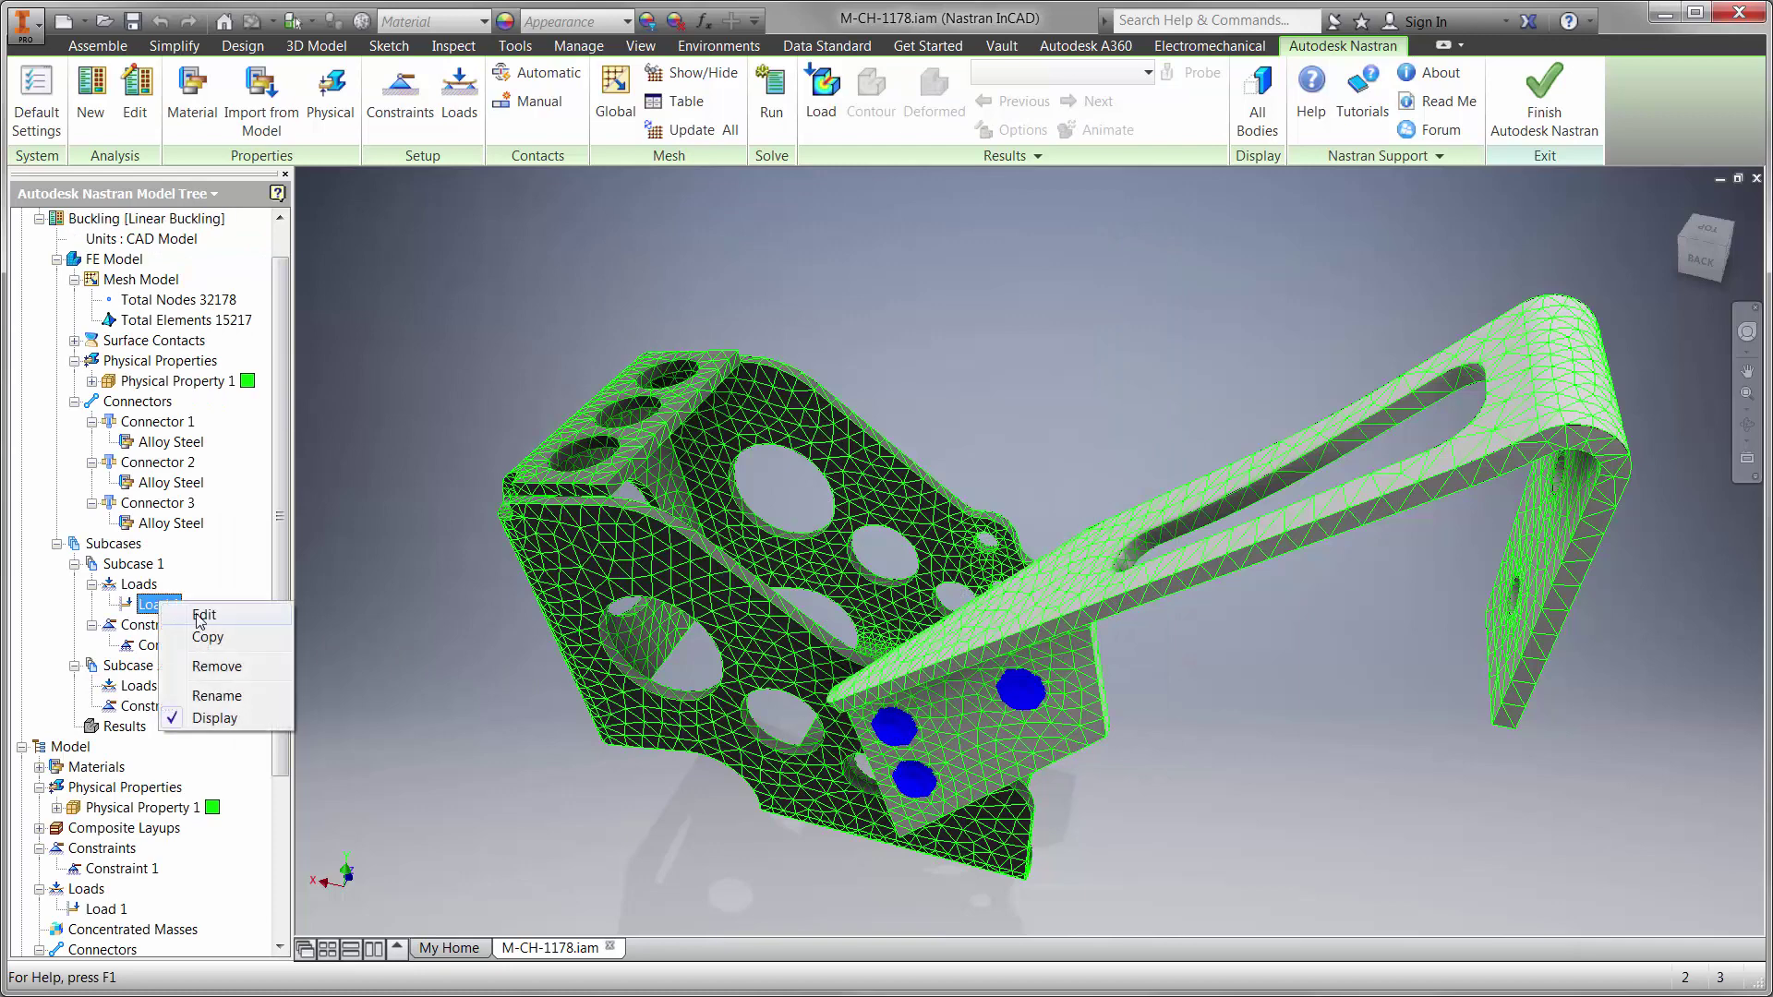
left_click(194, 616)
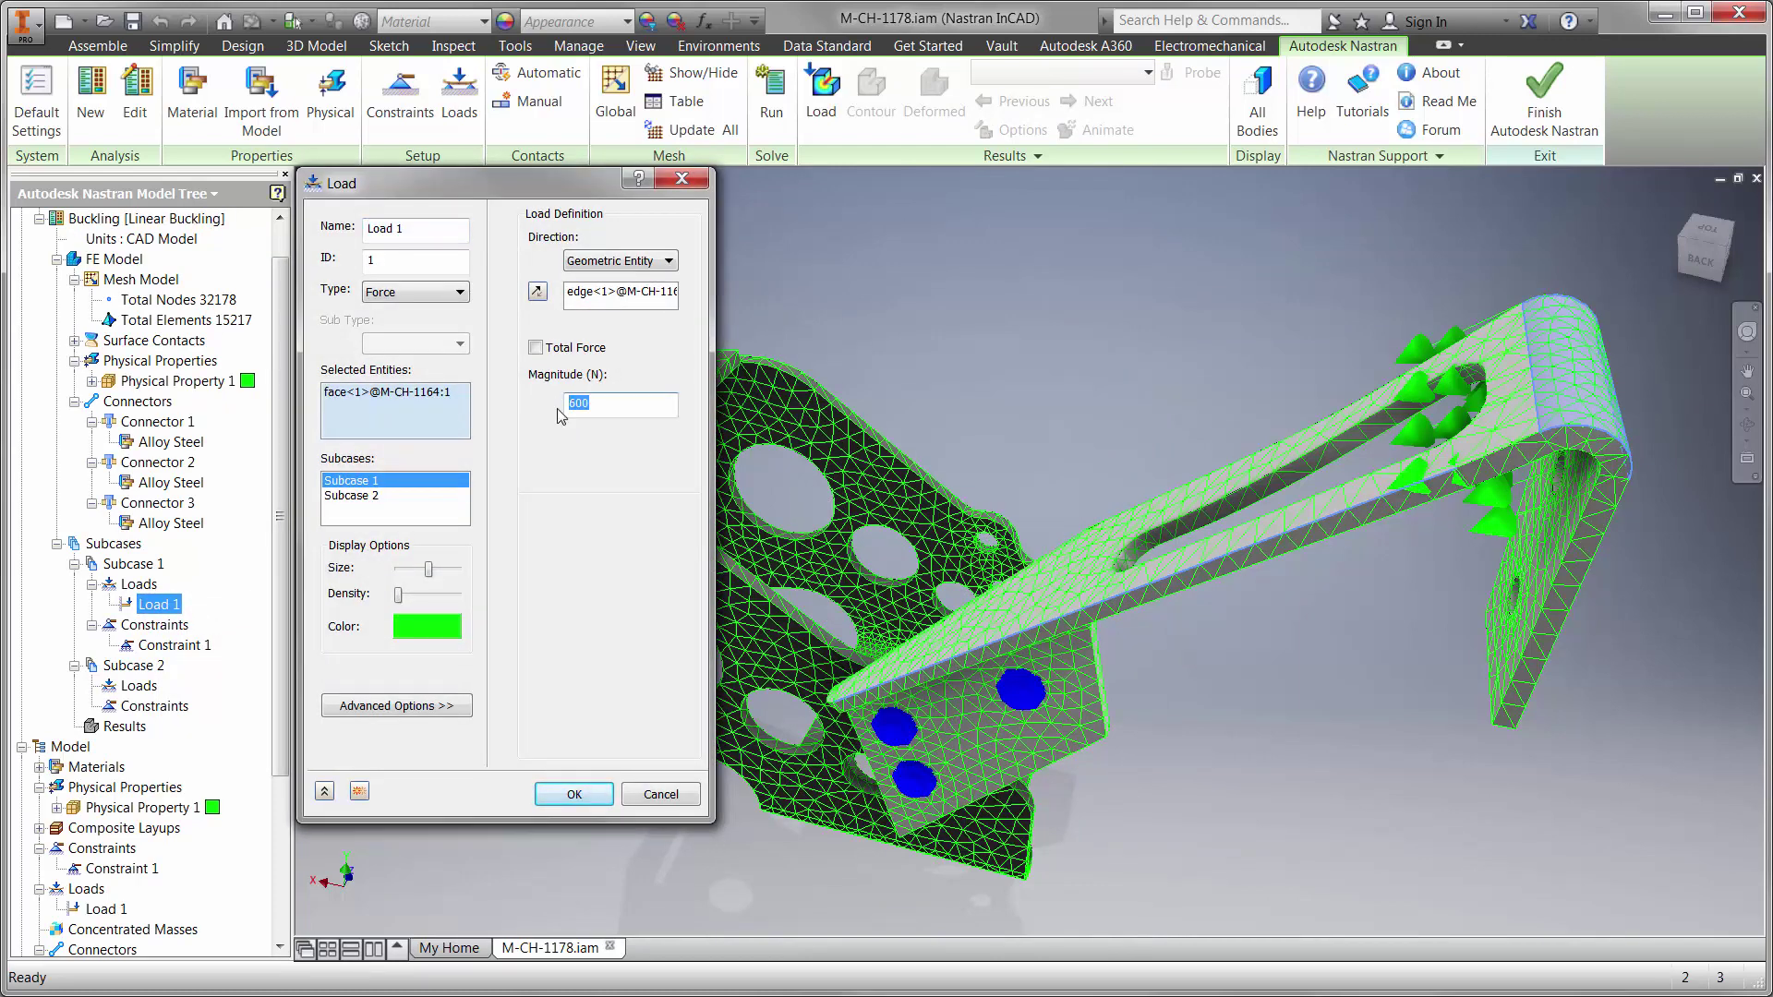
left_click(573, 794)
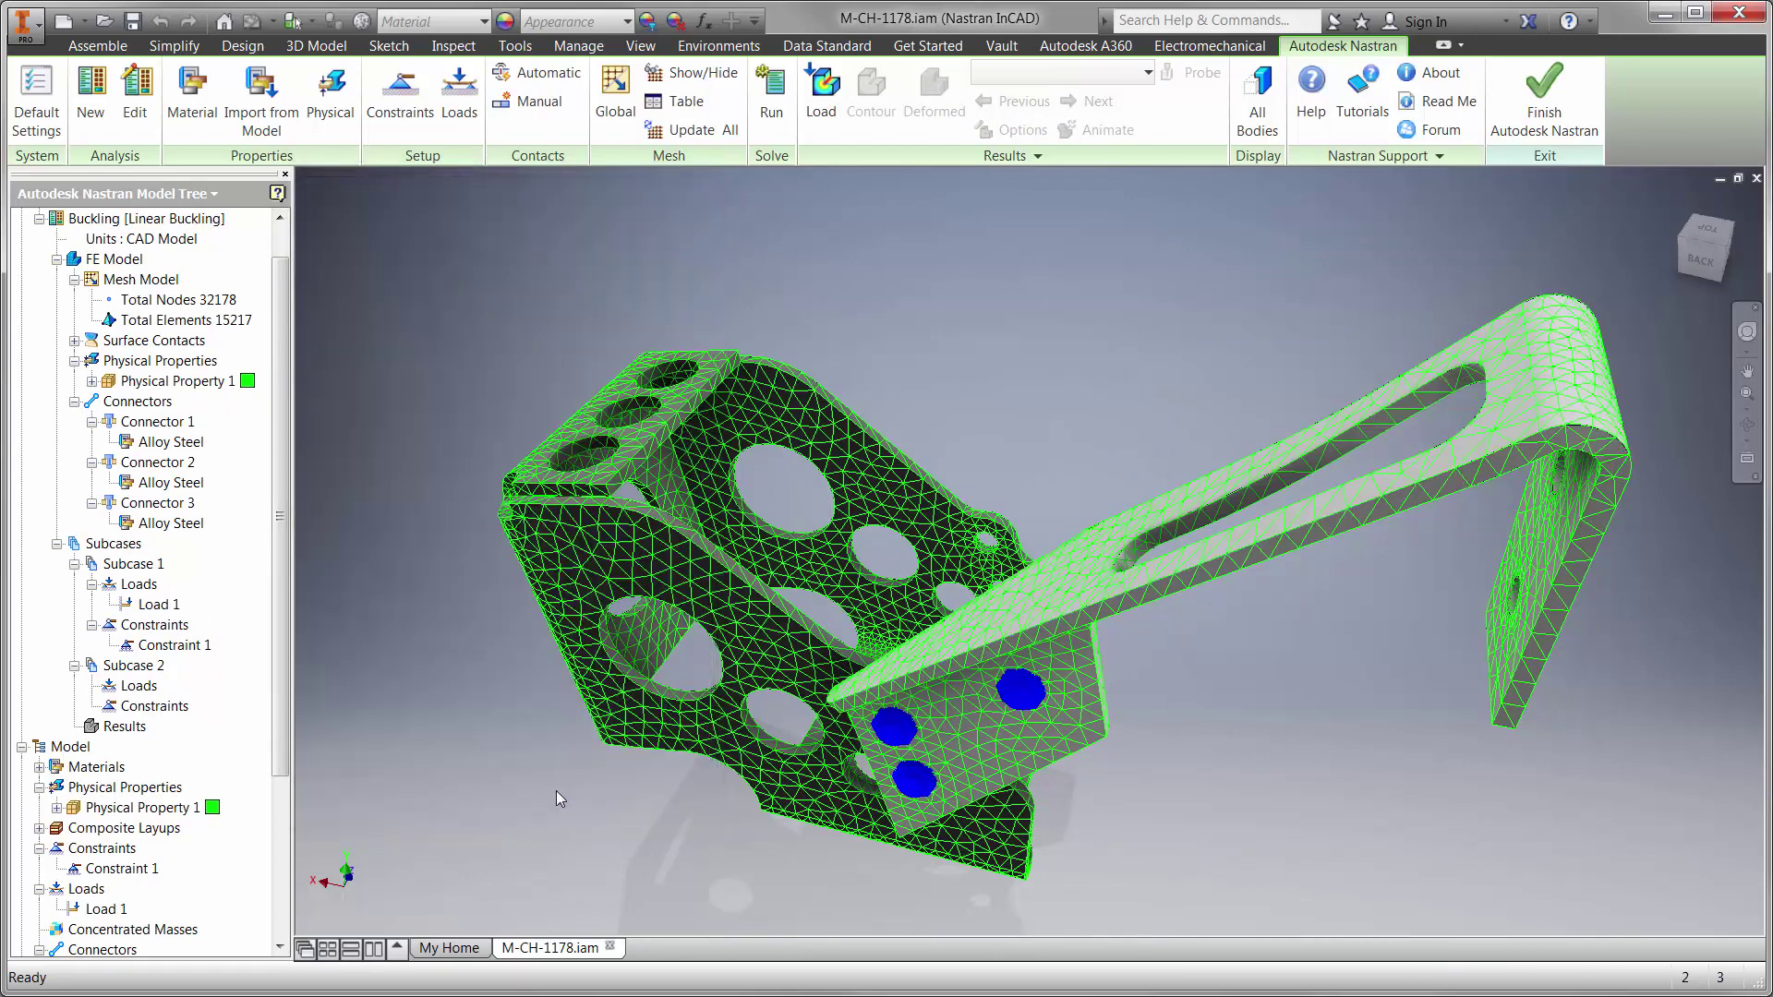
left_click_drag(161, 609, 134, 665)
- Solve the buckling analysis and open the result plot's subcase and mode options
left_click(771, 97)
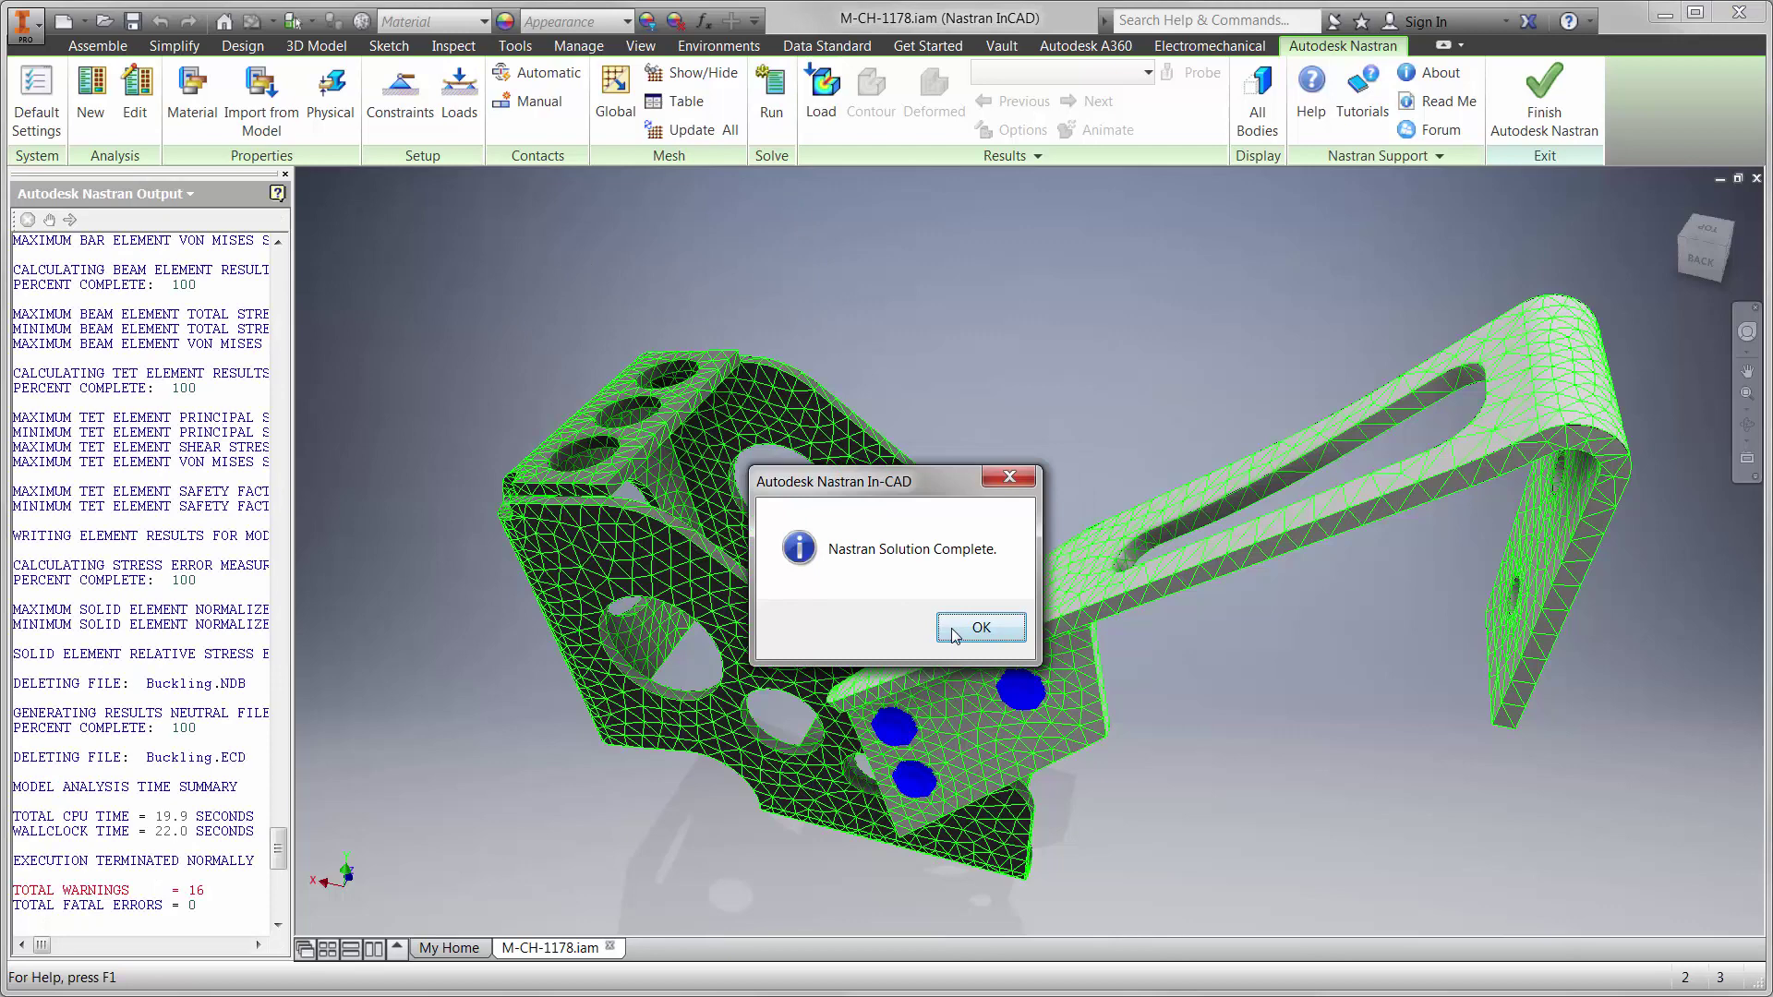
left_click(979, 628)
right_click(131, 774)
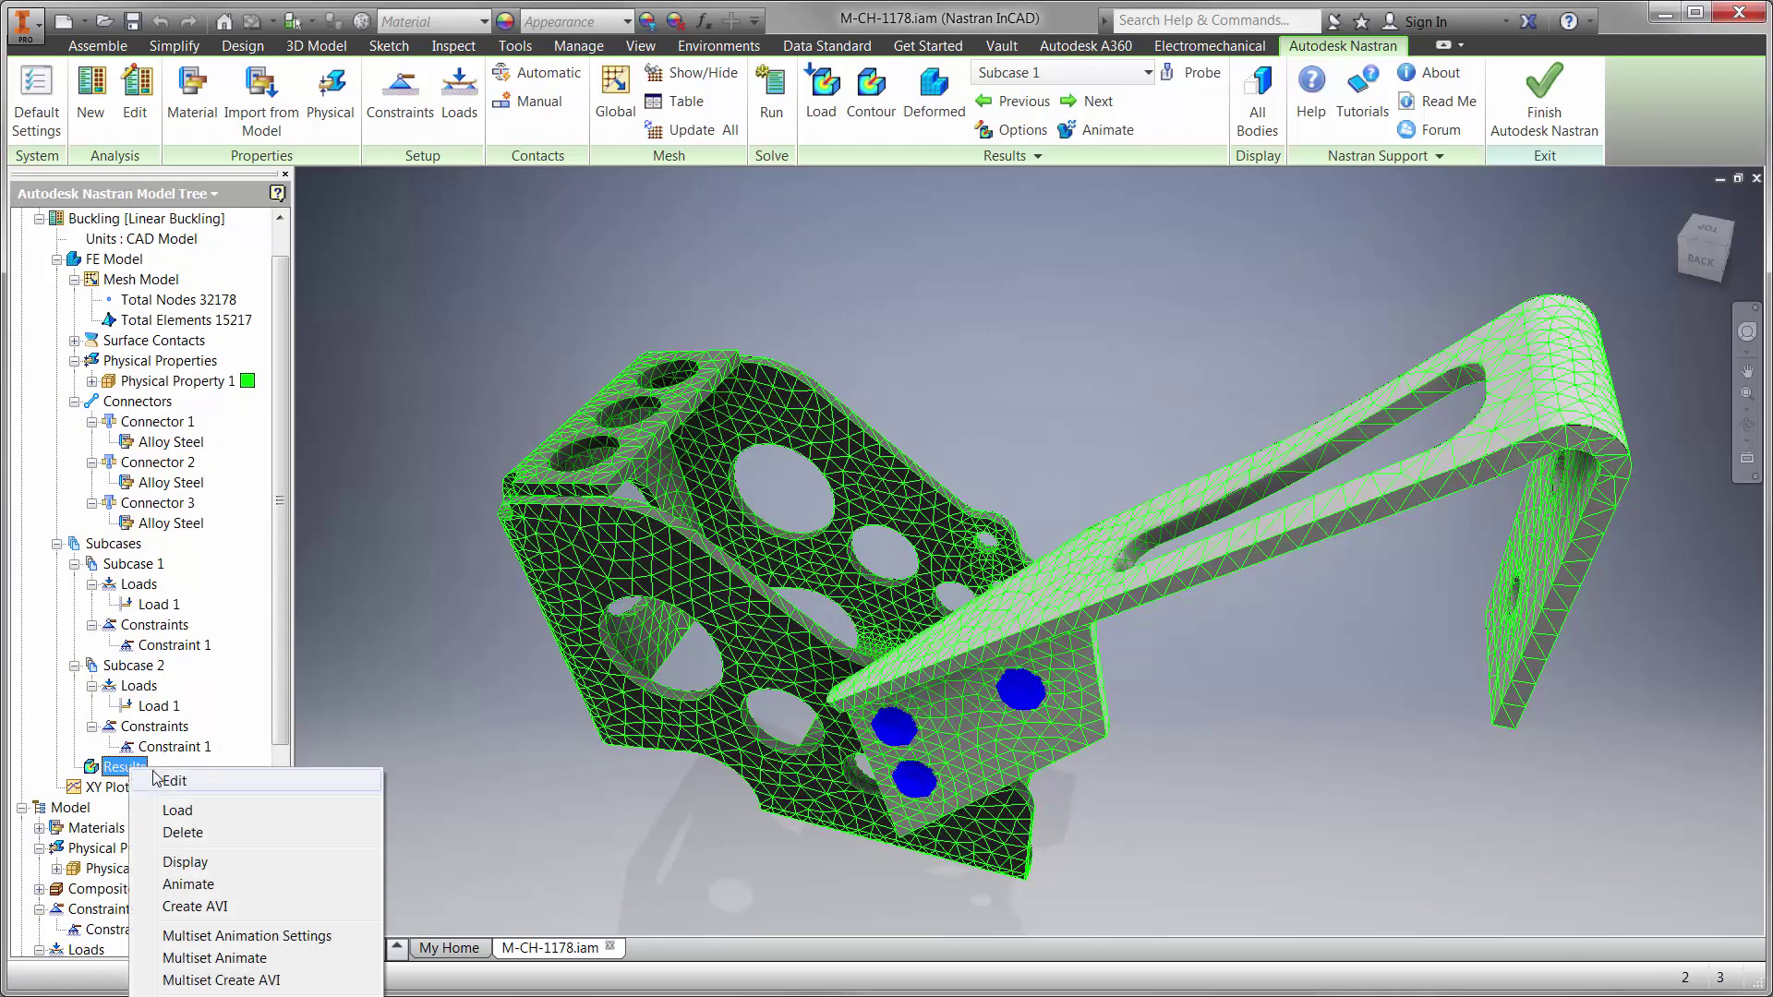
left_click(159, 781)
left_click(467, 241)
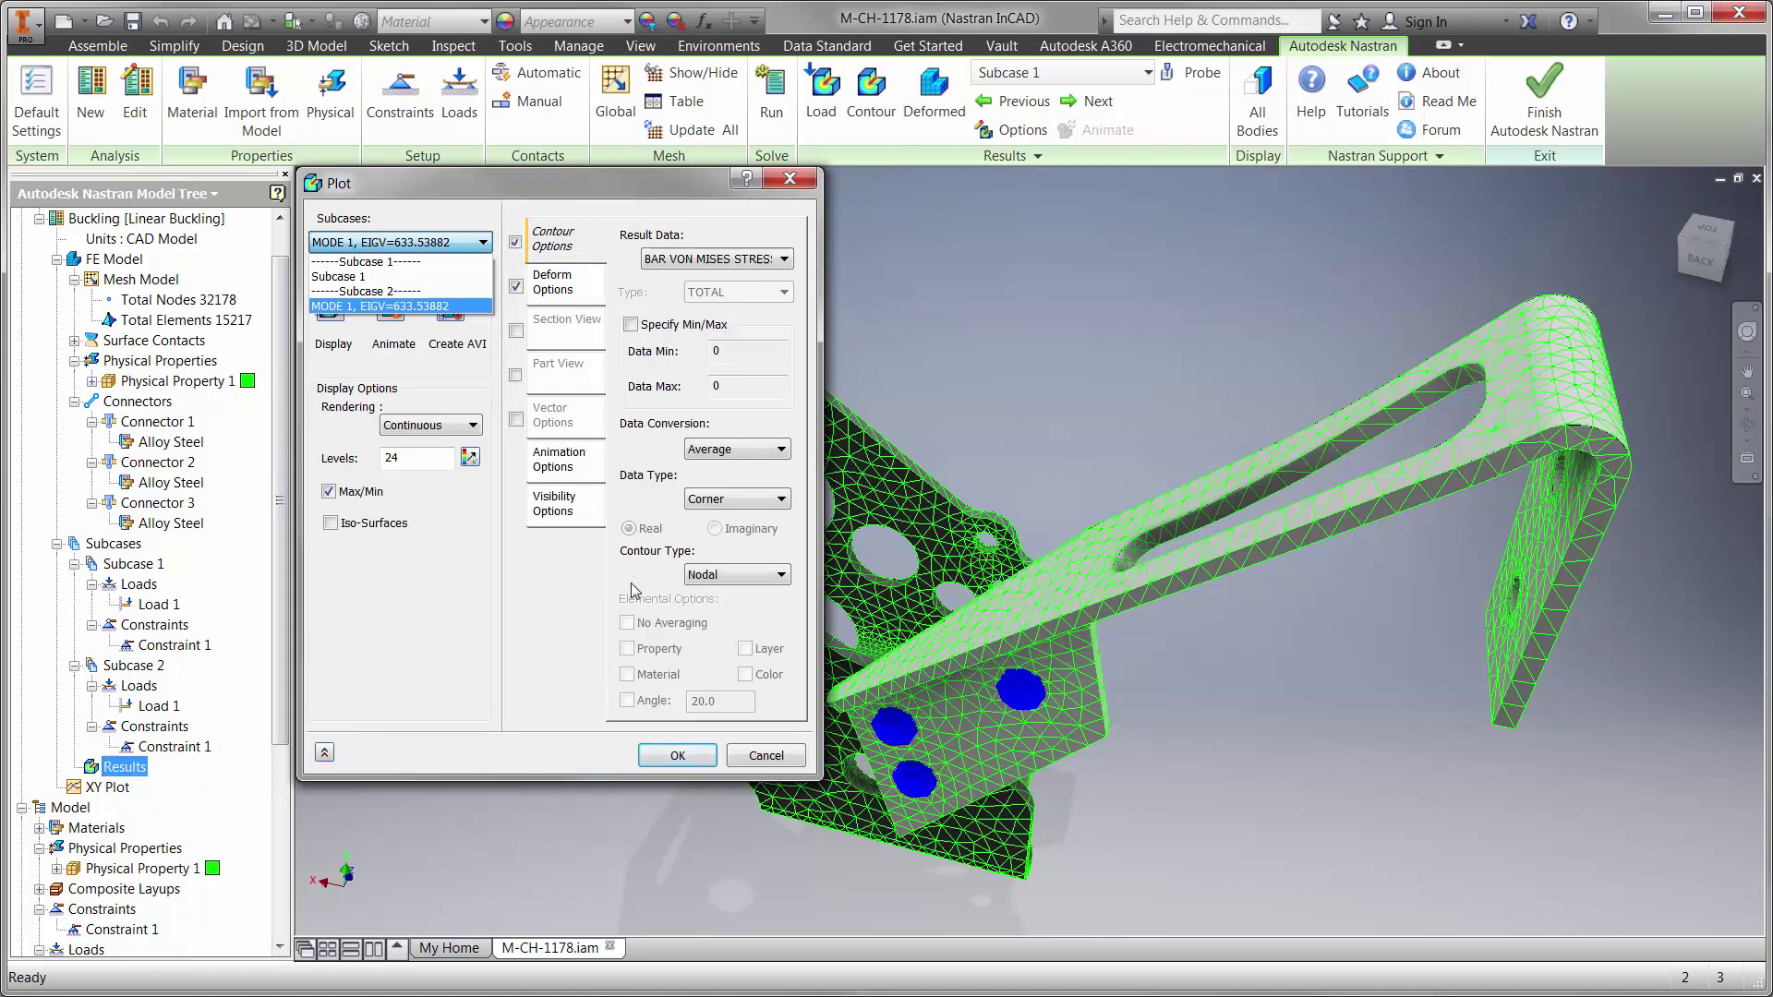
- Display the buckling mode result and change the analysis type to Nonlinear Buckling
left_click(679, 756)
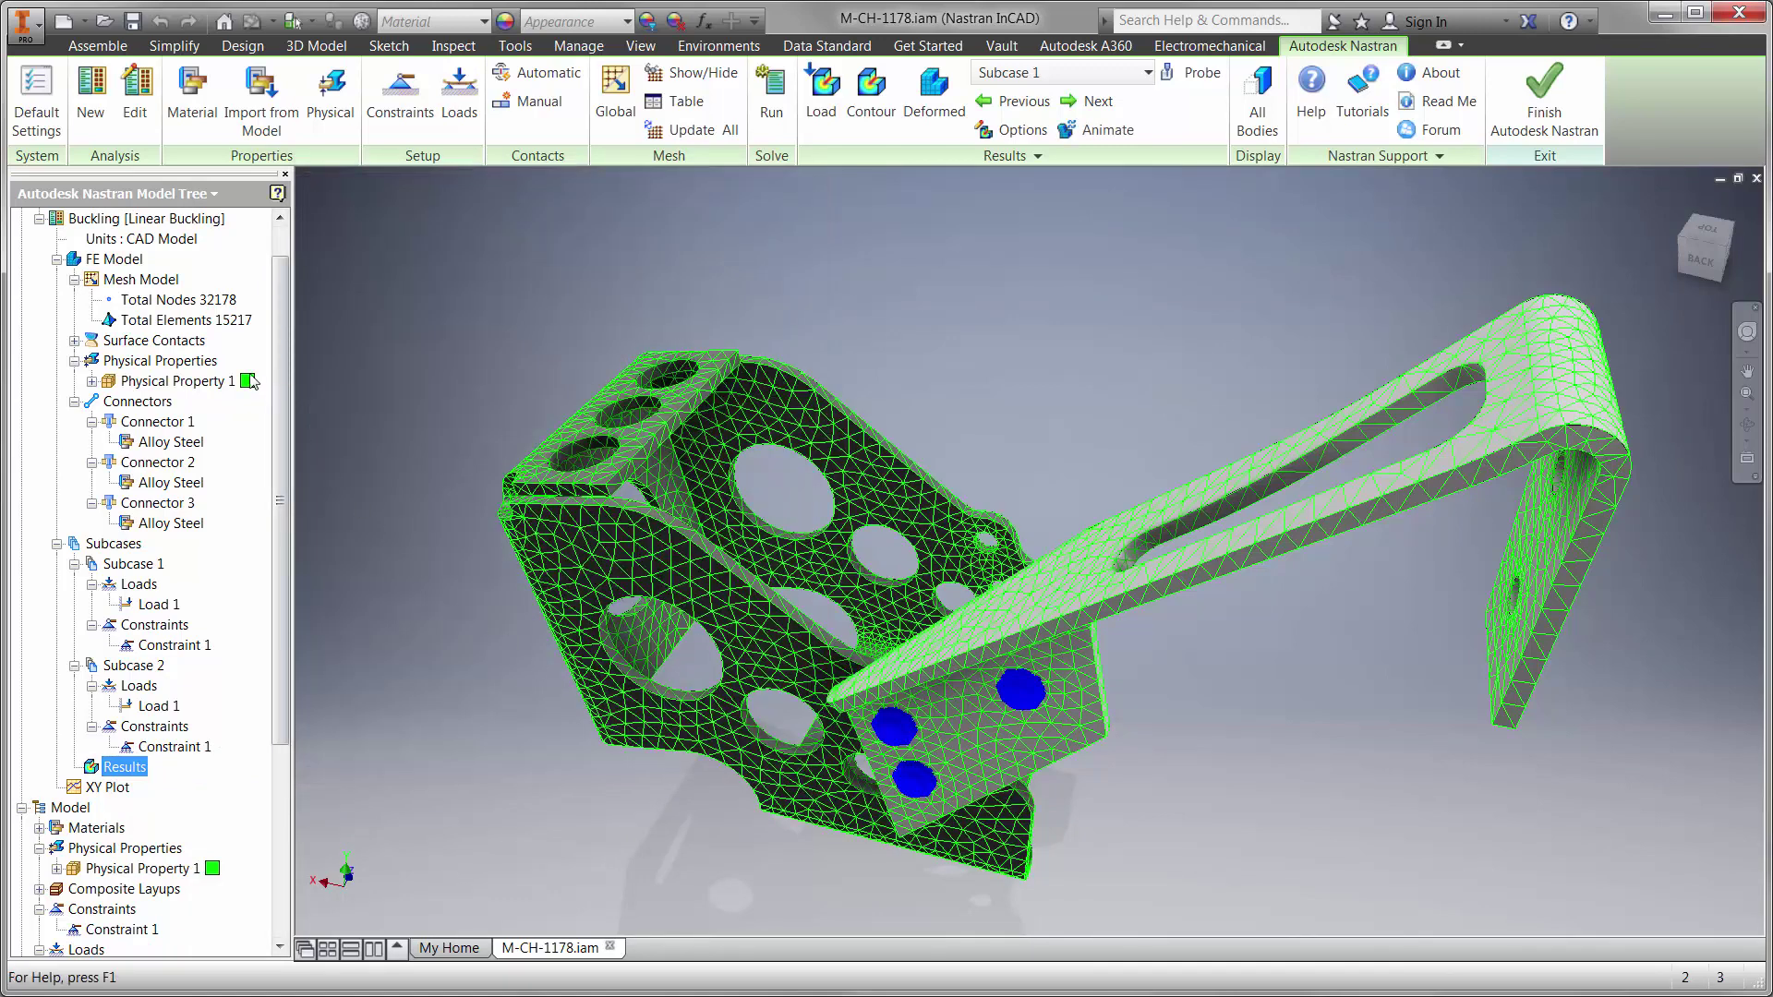
right_click(163, 221)
left_click(206, 256)
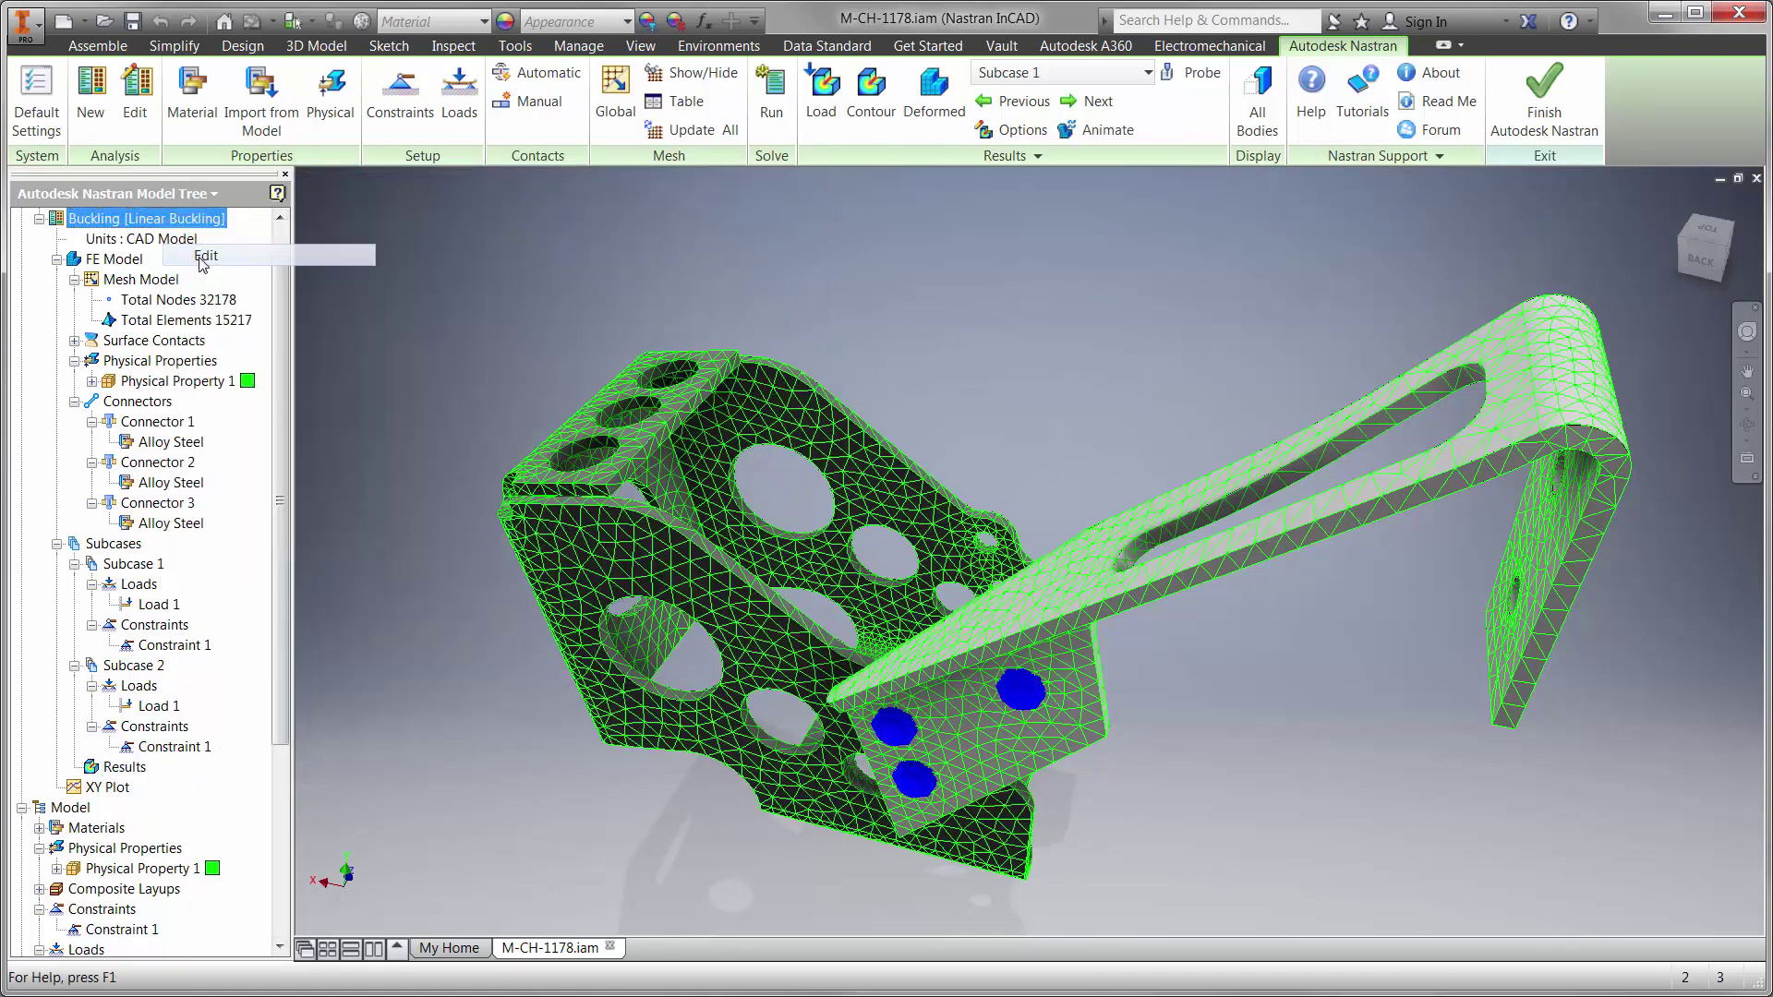
left_click(911, 297)
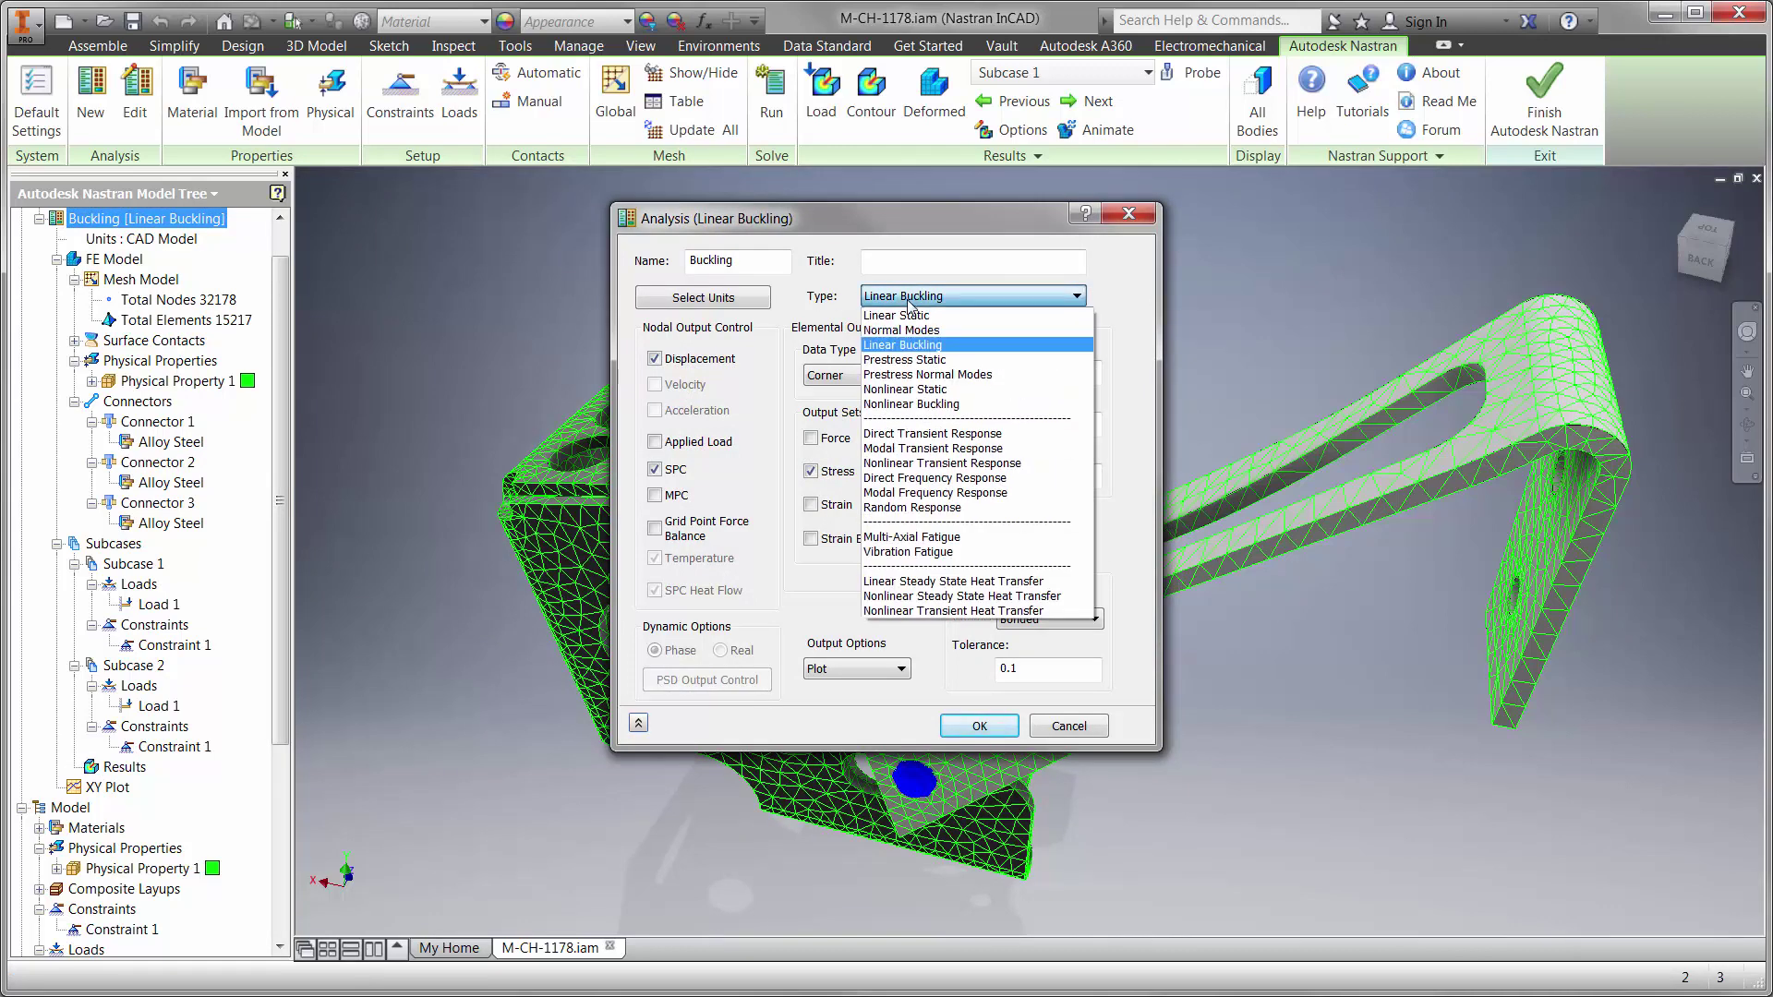
left_click(919, 405)
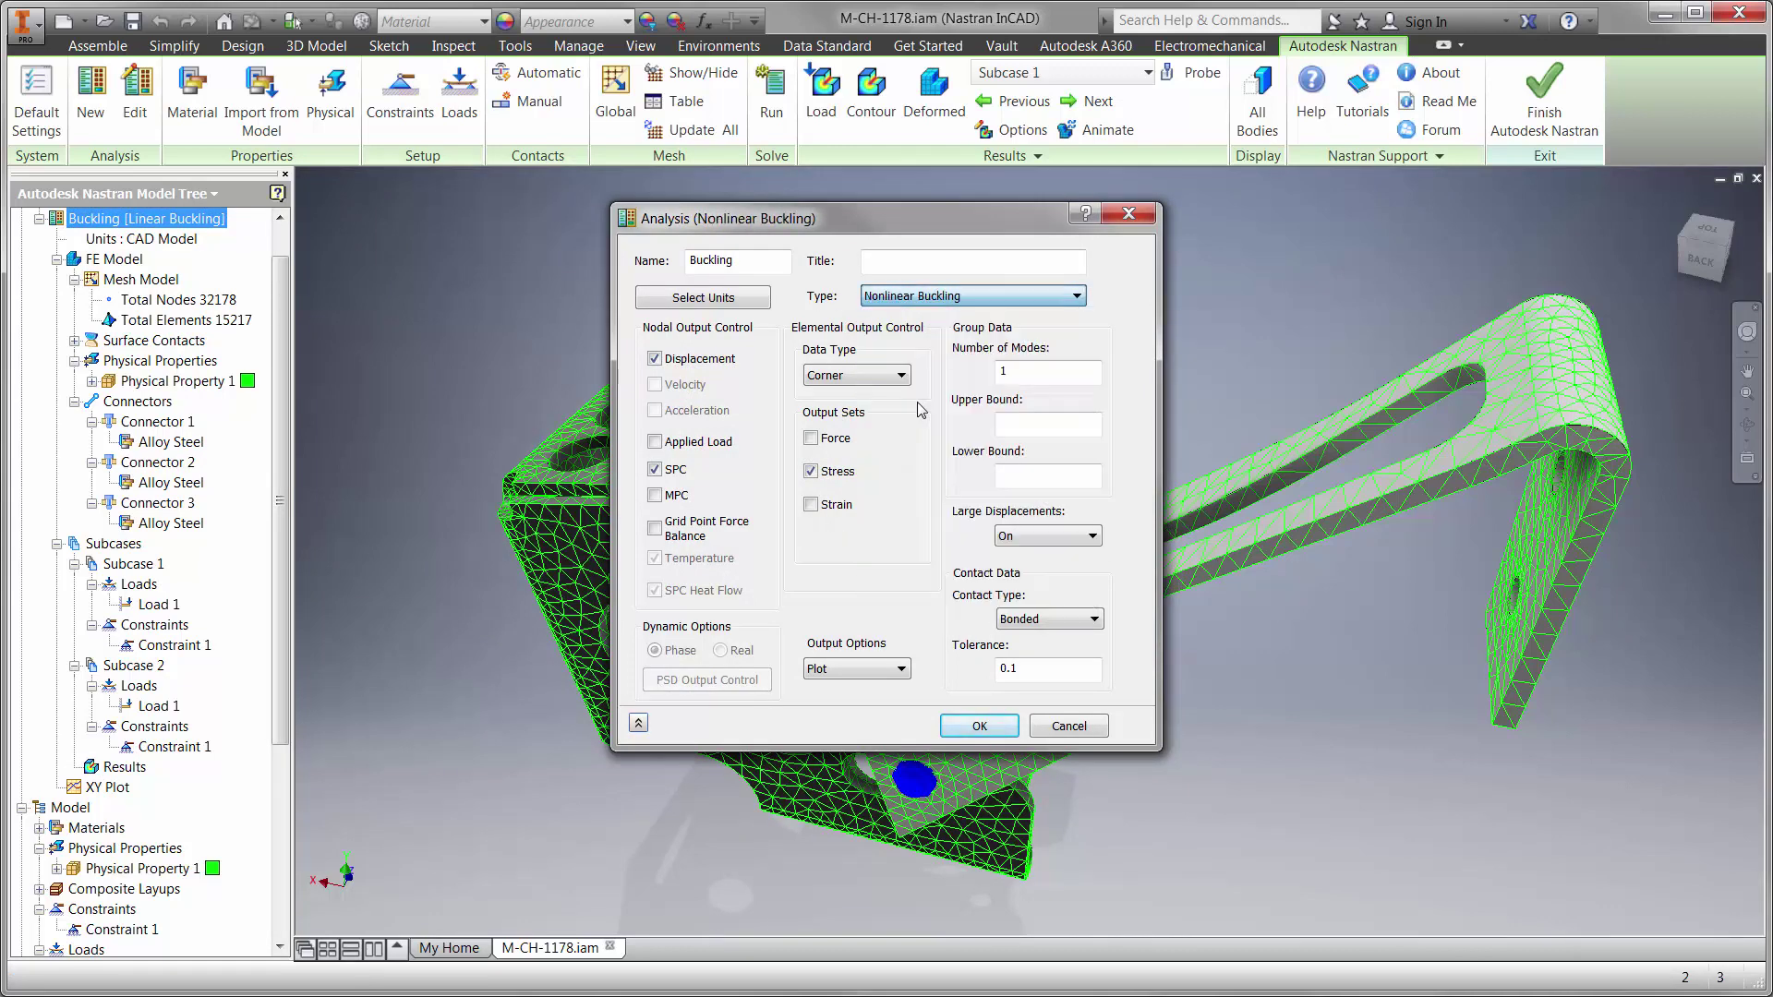
left_click(982, 726)
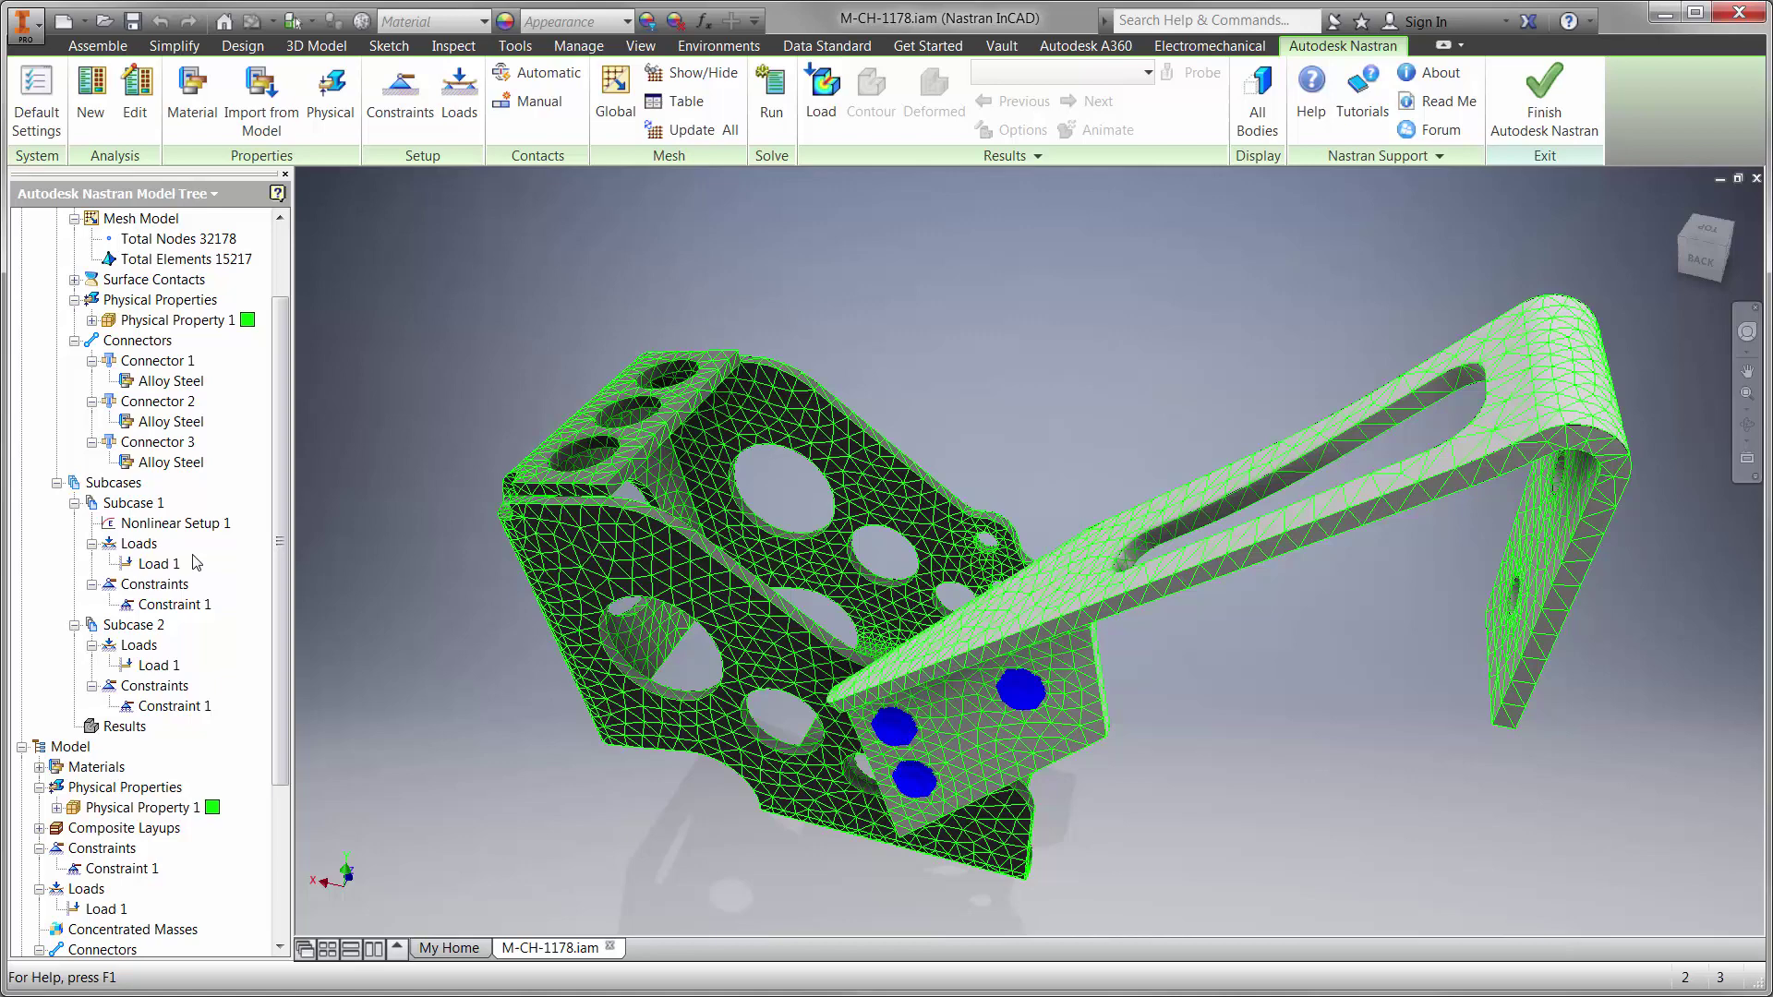
- Change Load 1 to 800 N on both subcases
right_click(157, 563)
left_click(187, 582)
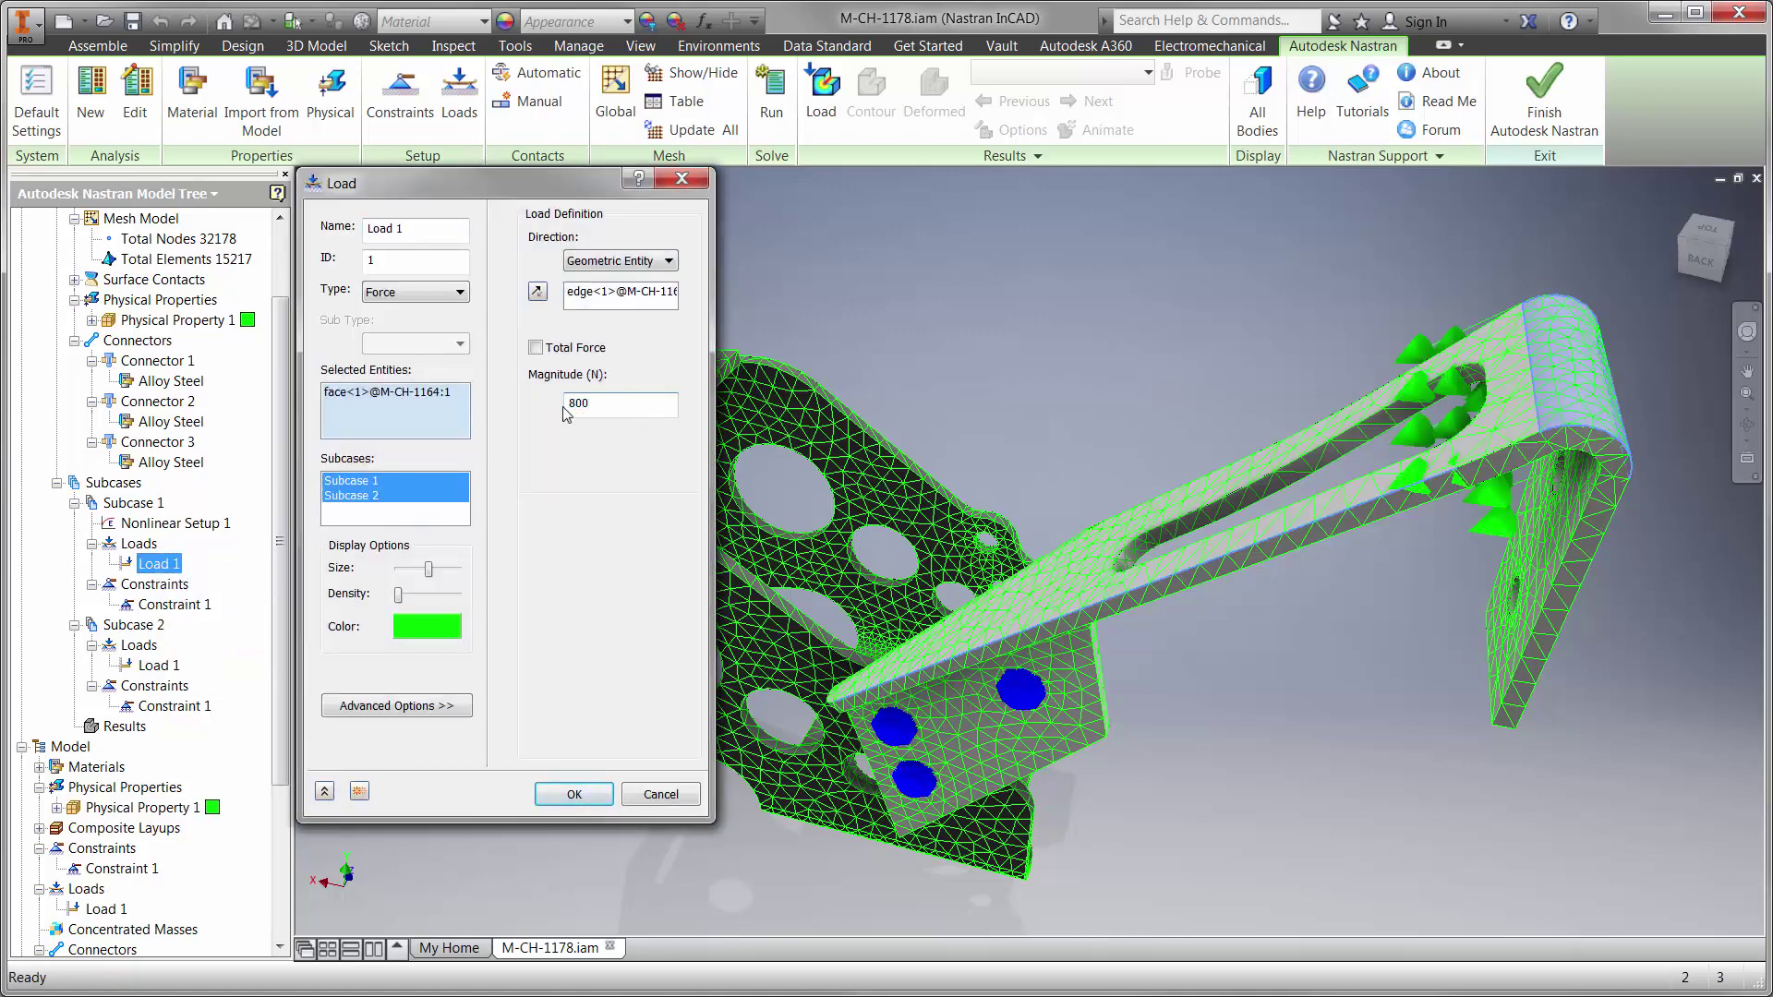
left_click(547, 794)
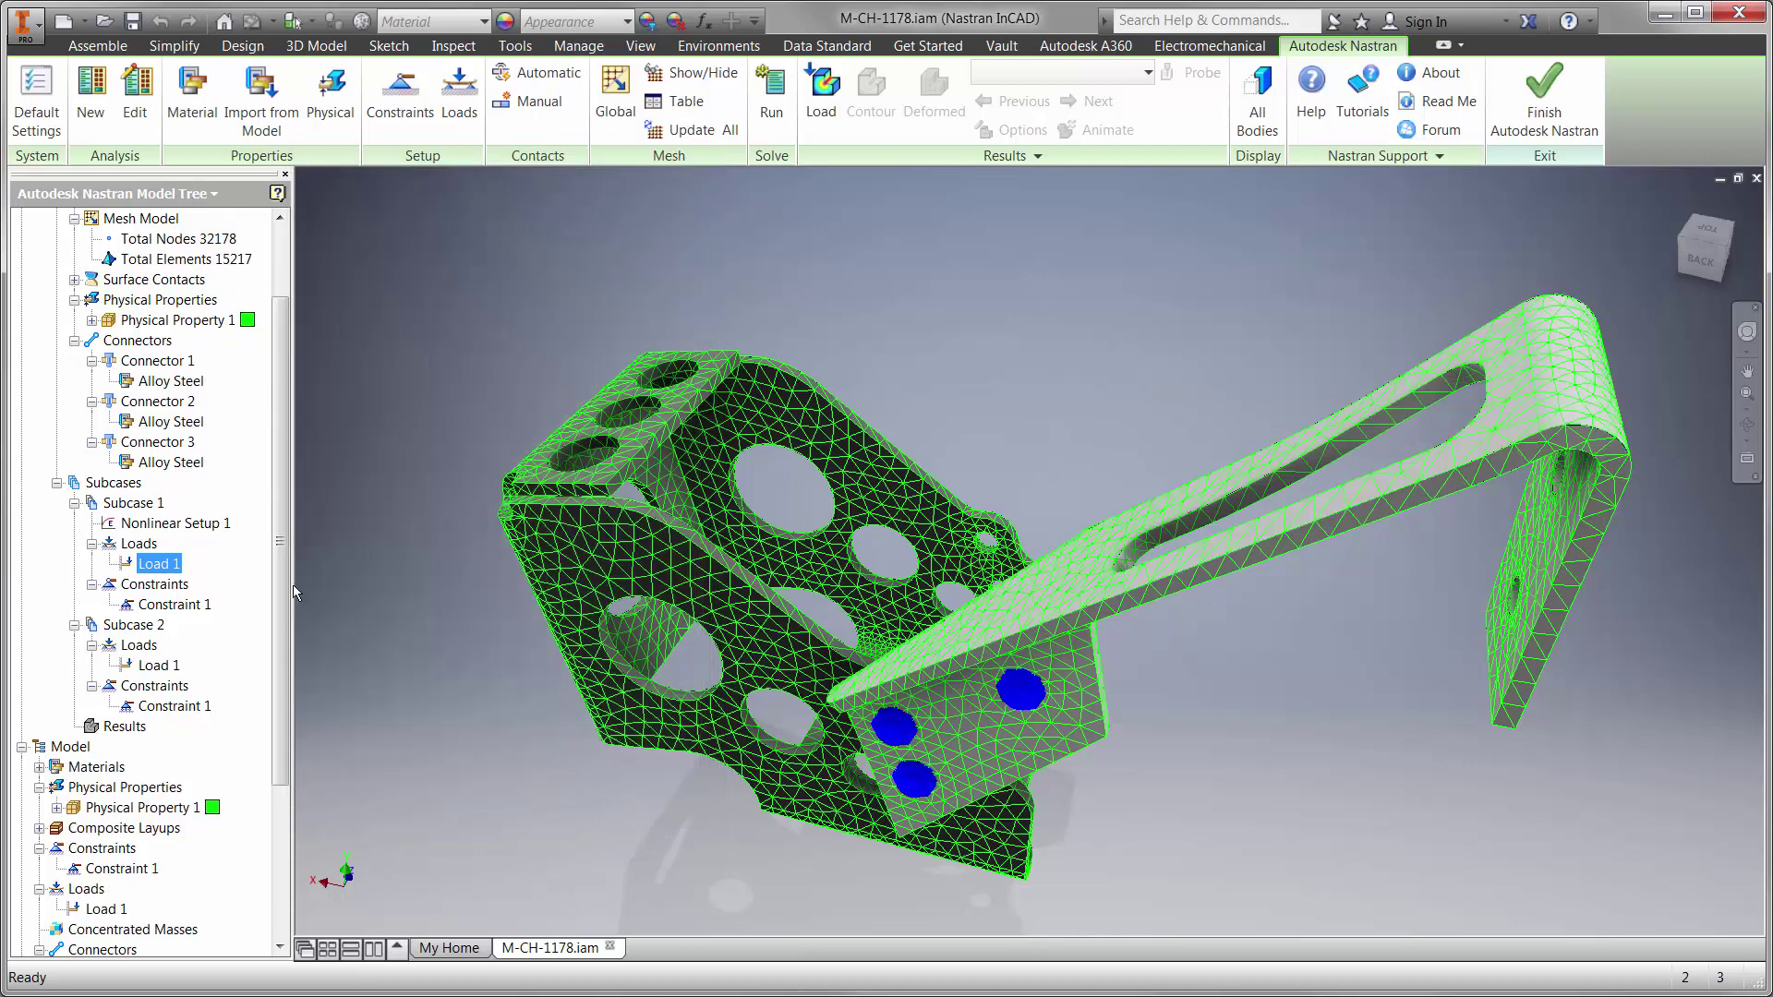
- Turn intermediate output on in Nonlinear Setup 1 and solve the nonlinear buckling analysis
right_click(184, 523)
left_click(229, 536)
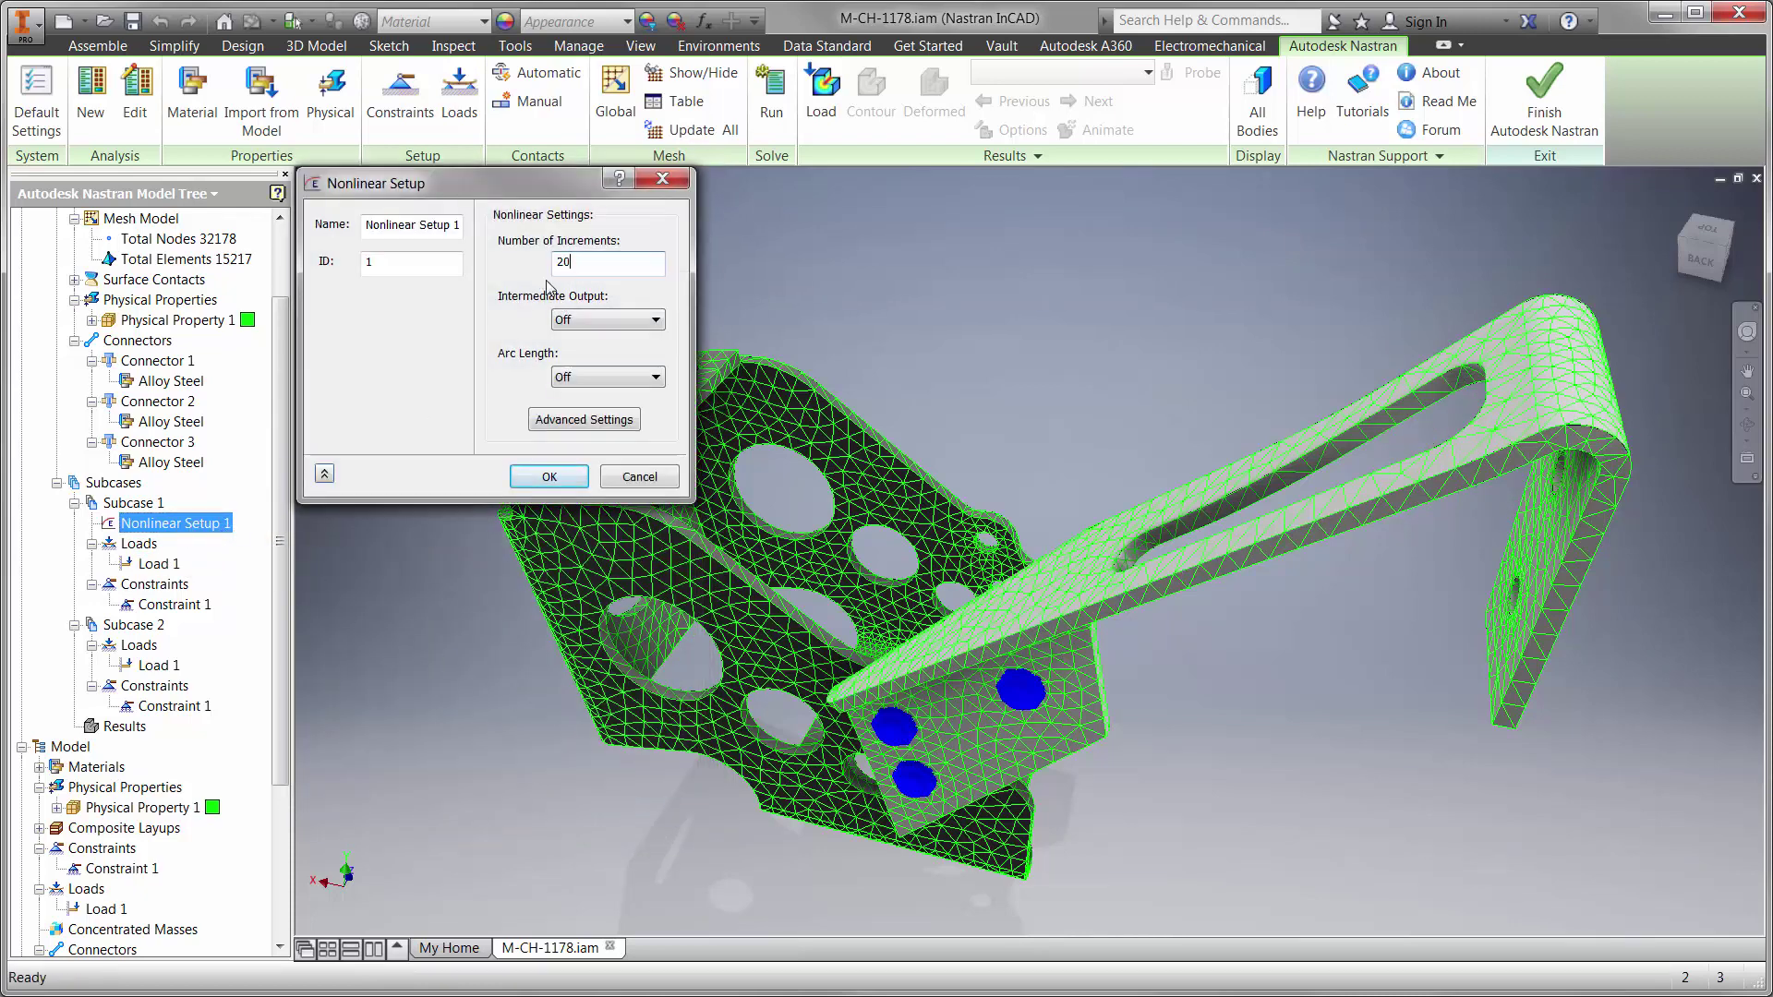
left_click(607, 320)
left_click(565, 351)
left_click(535, 479)
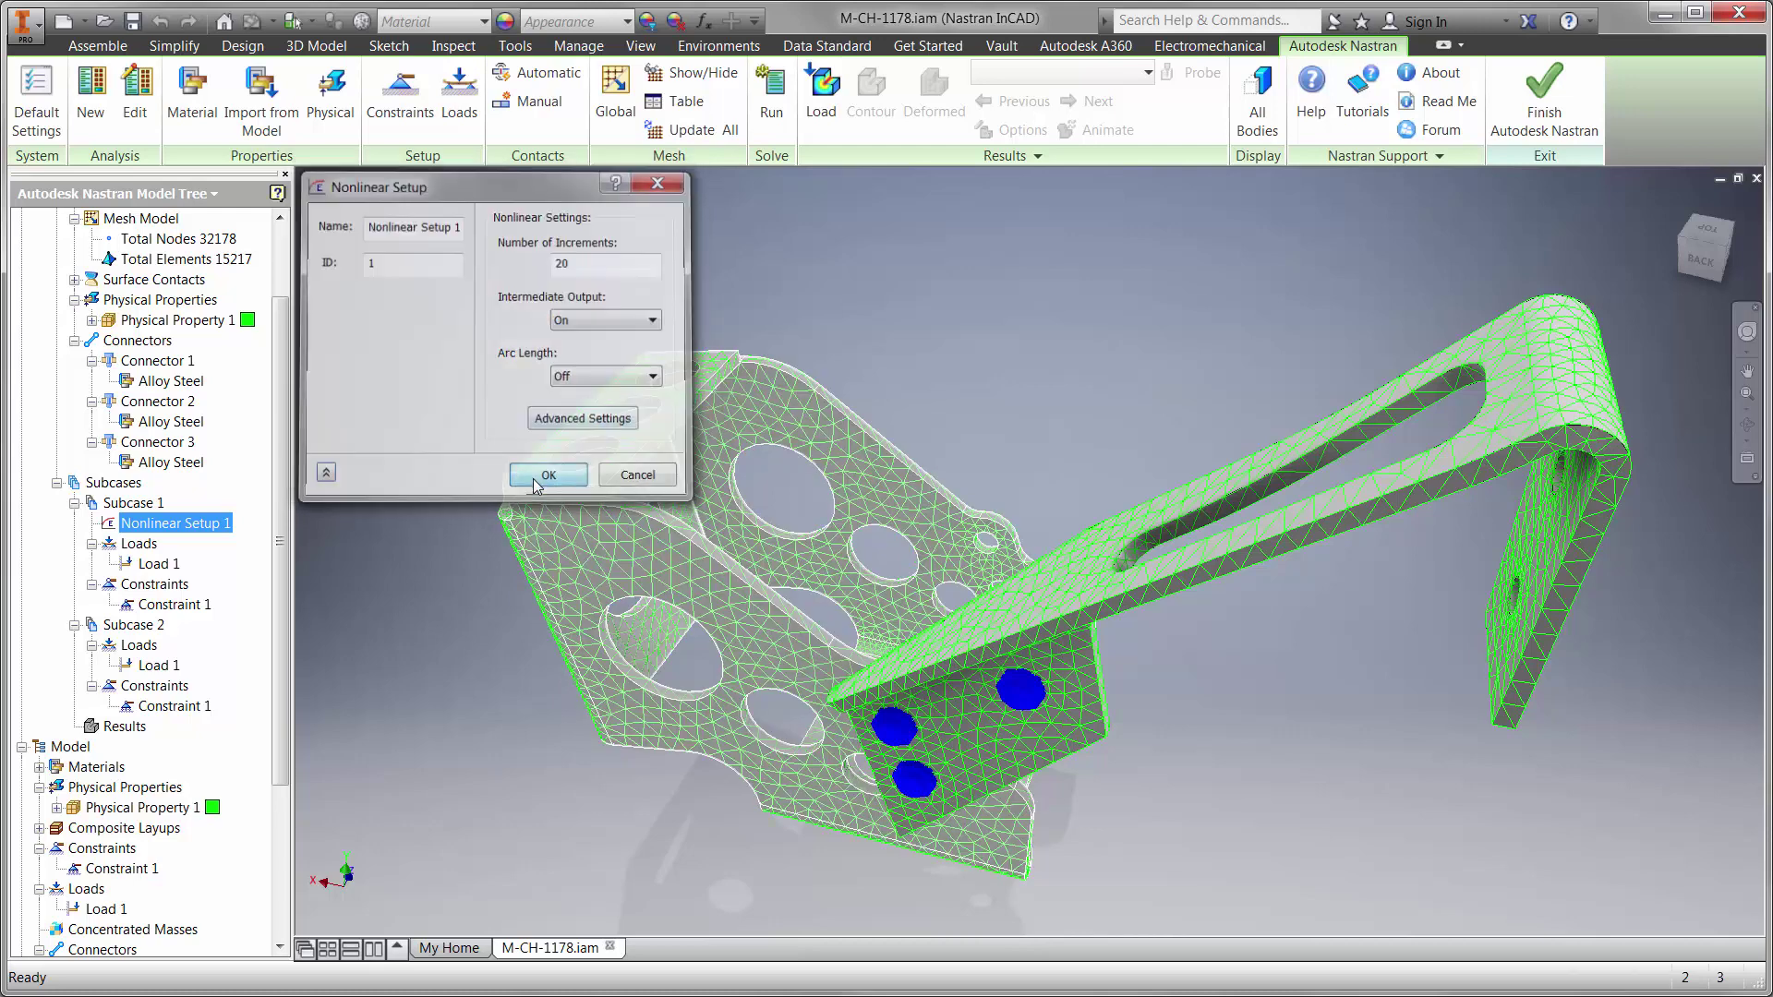
left_click(784, 102)
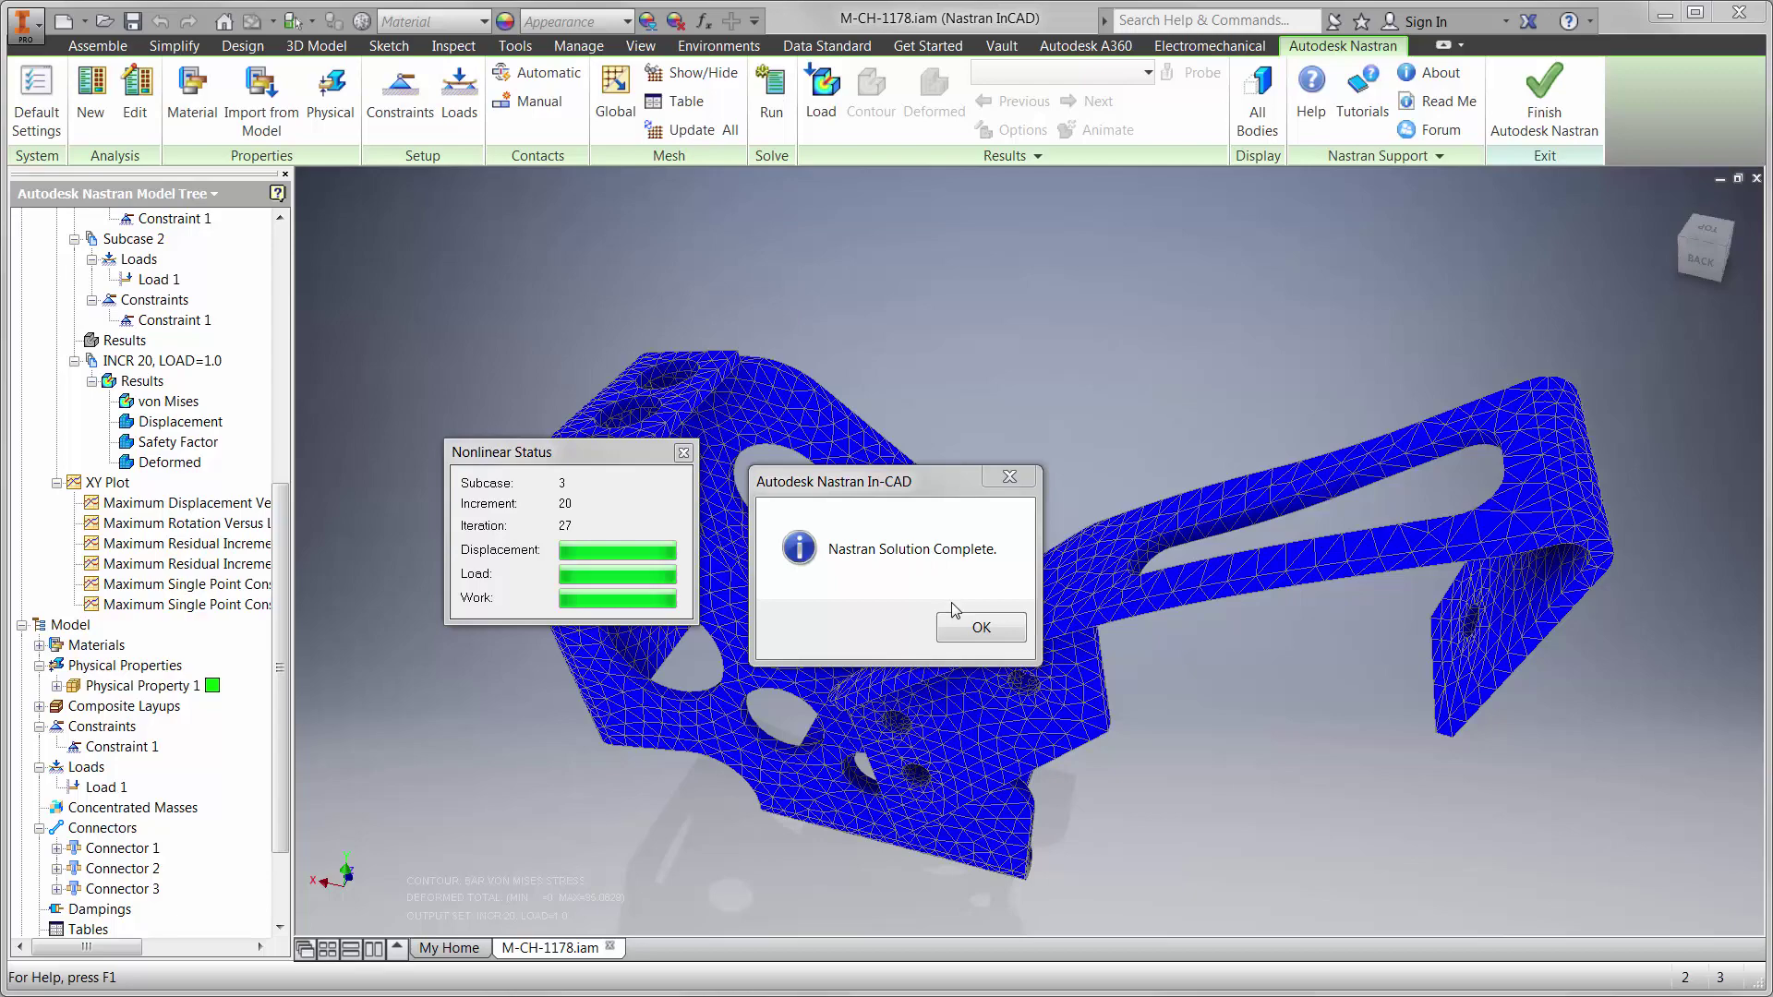
- Dismiss the solution-complete message and review the maximum displacement versus load scale factor plot
left_click(958, 625)
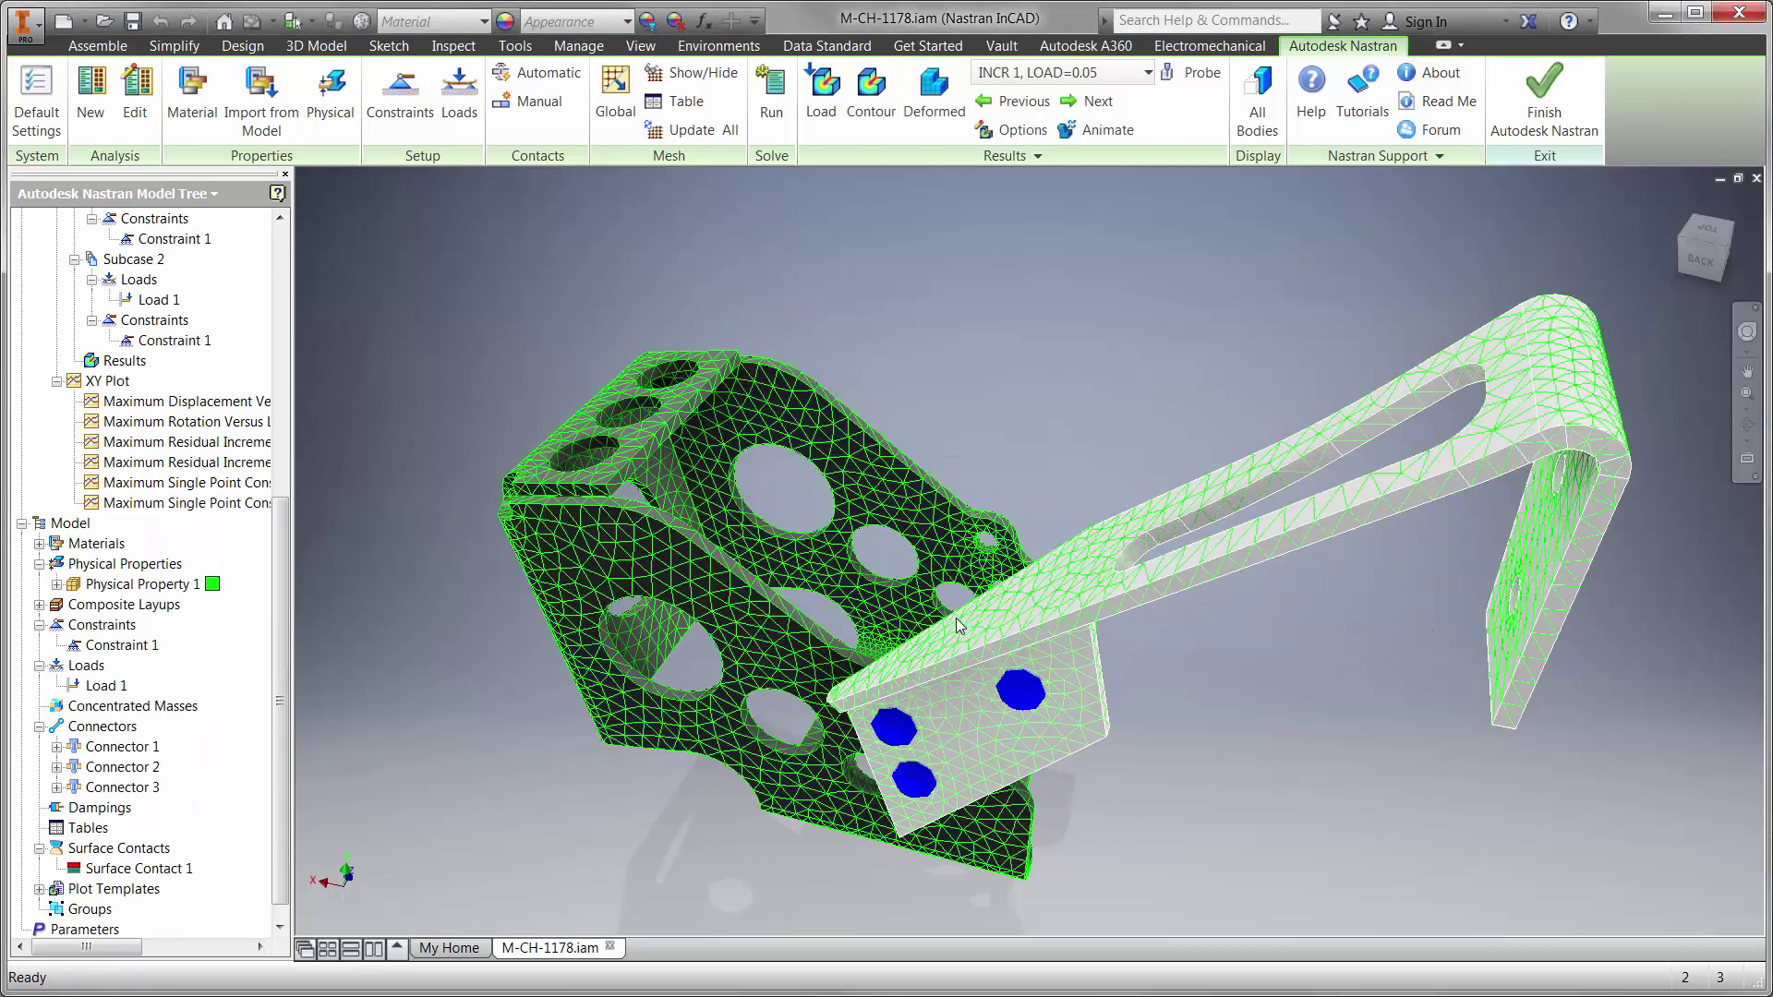
double_click(178, 400)
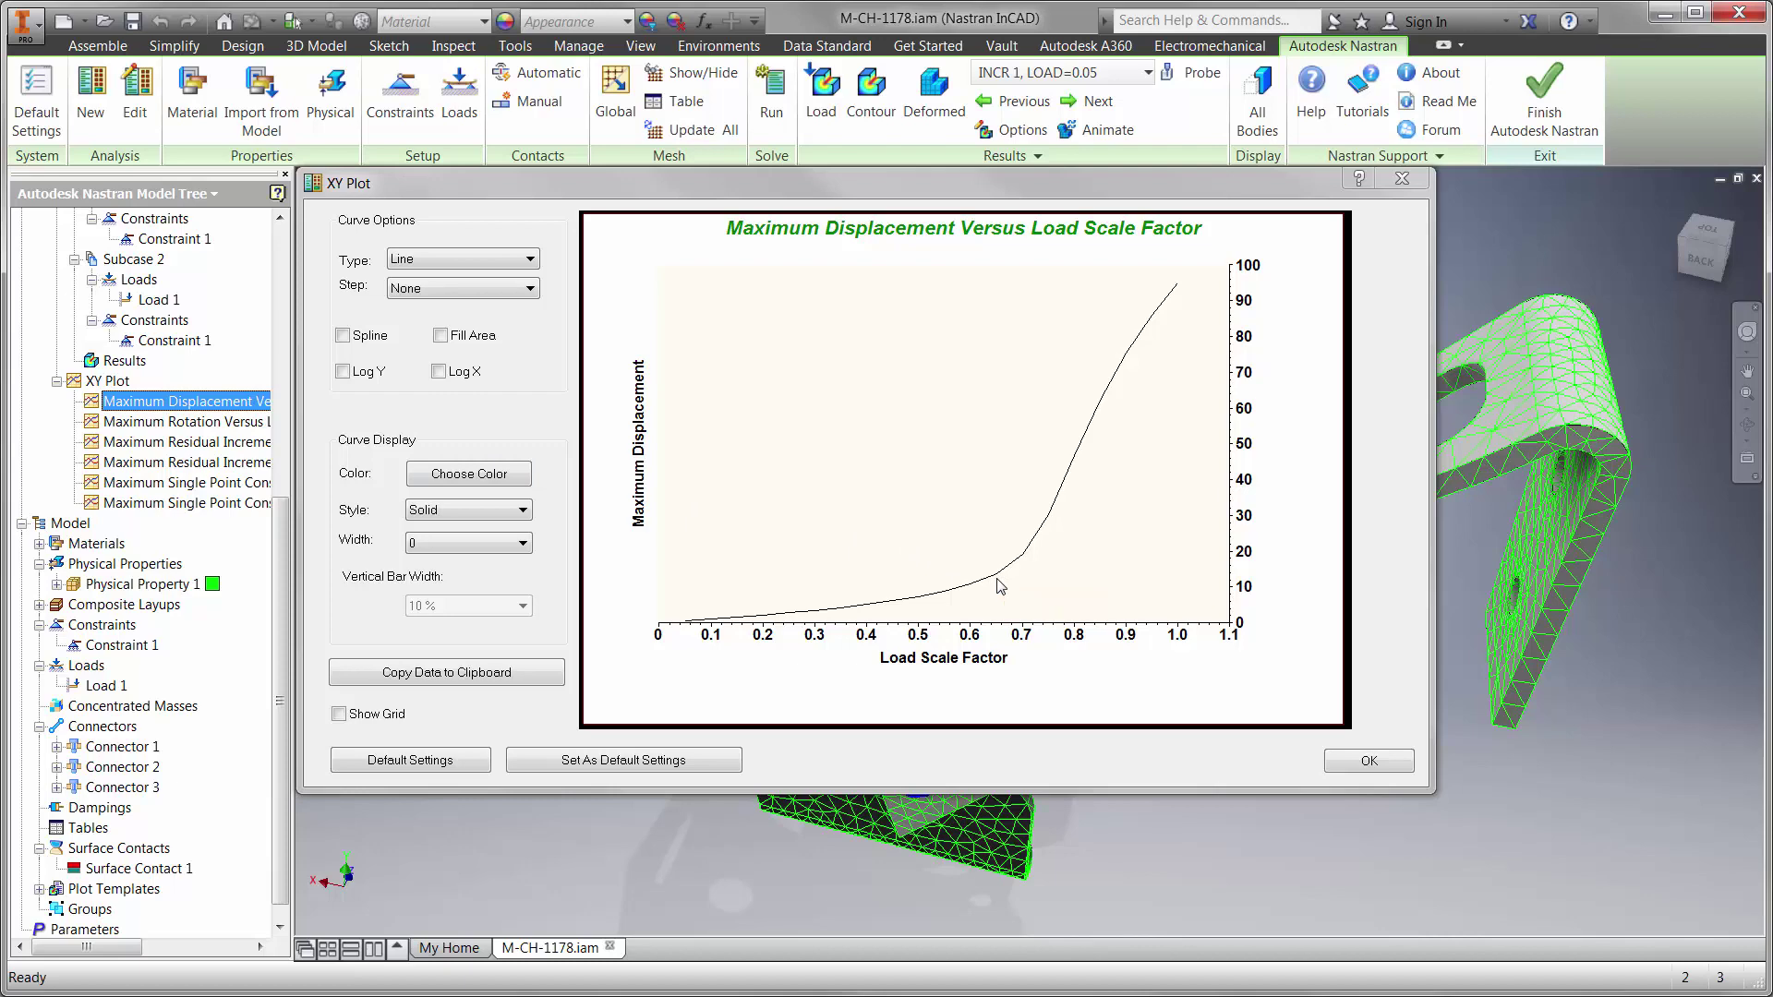
left_click(1359, 762)
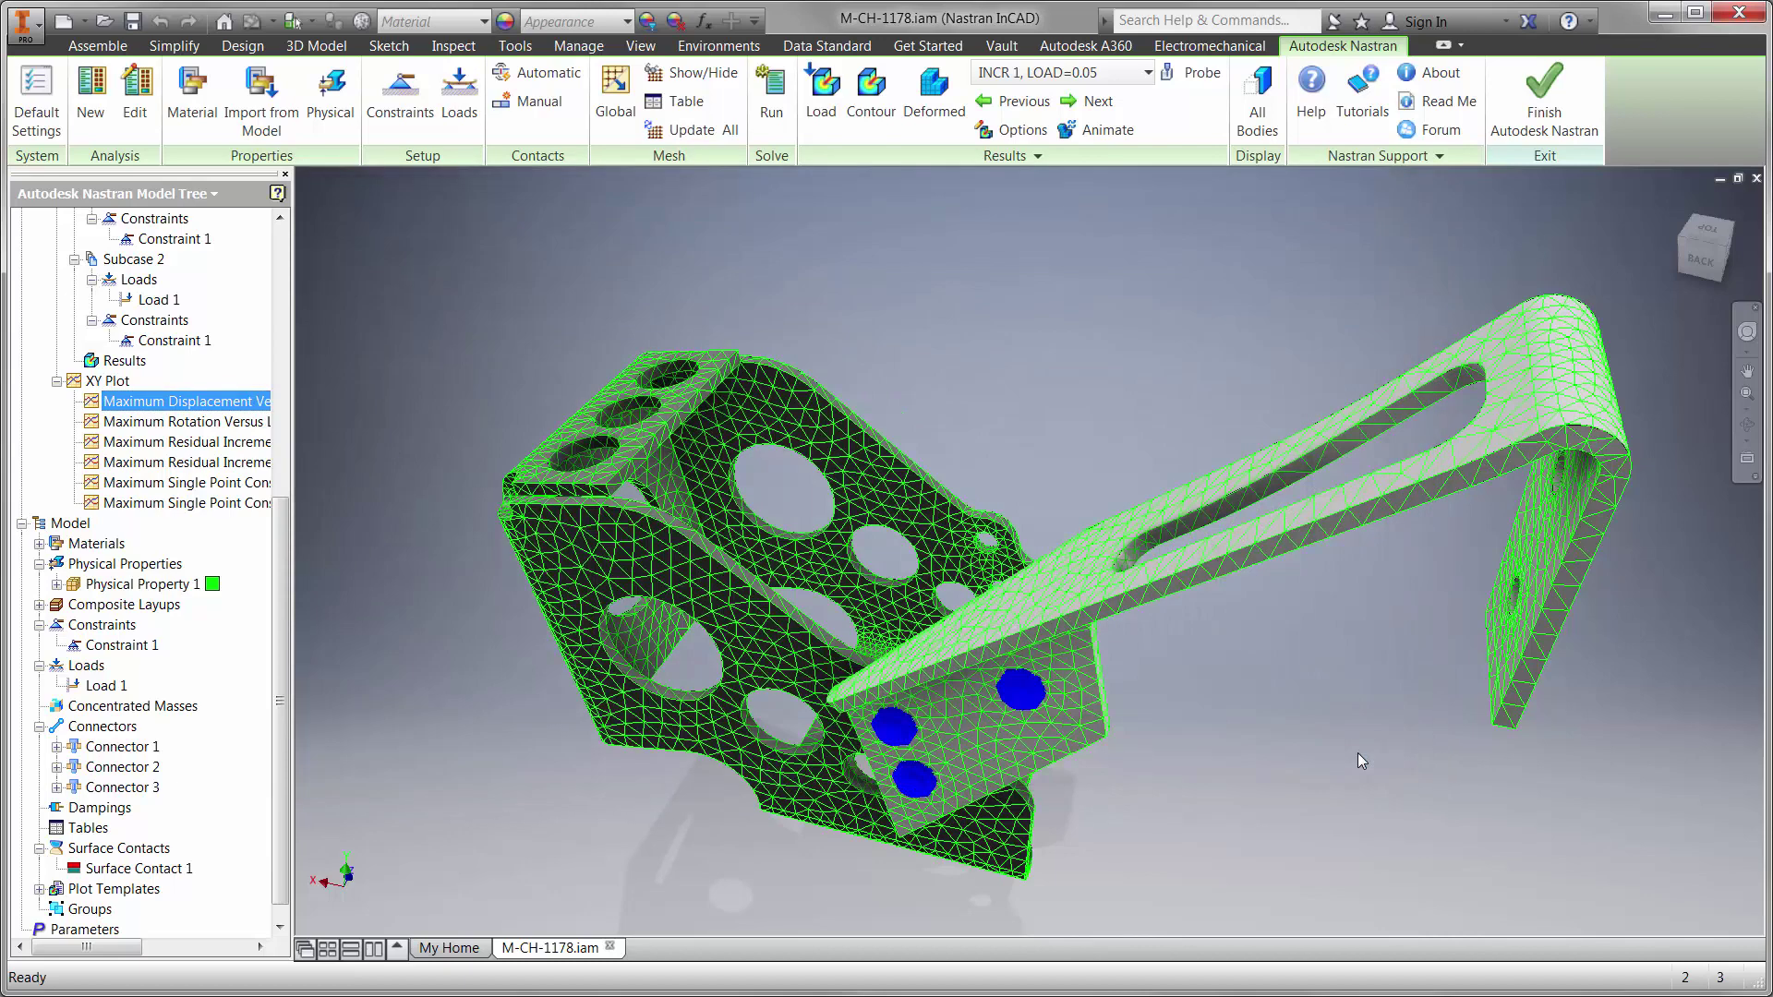
- Animate the deformation at actual scale through INCR 20, LOAD=1.0, then close the animation settings
right_click(140, 362)
left_click(262, 525)
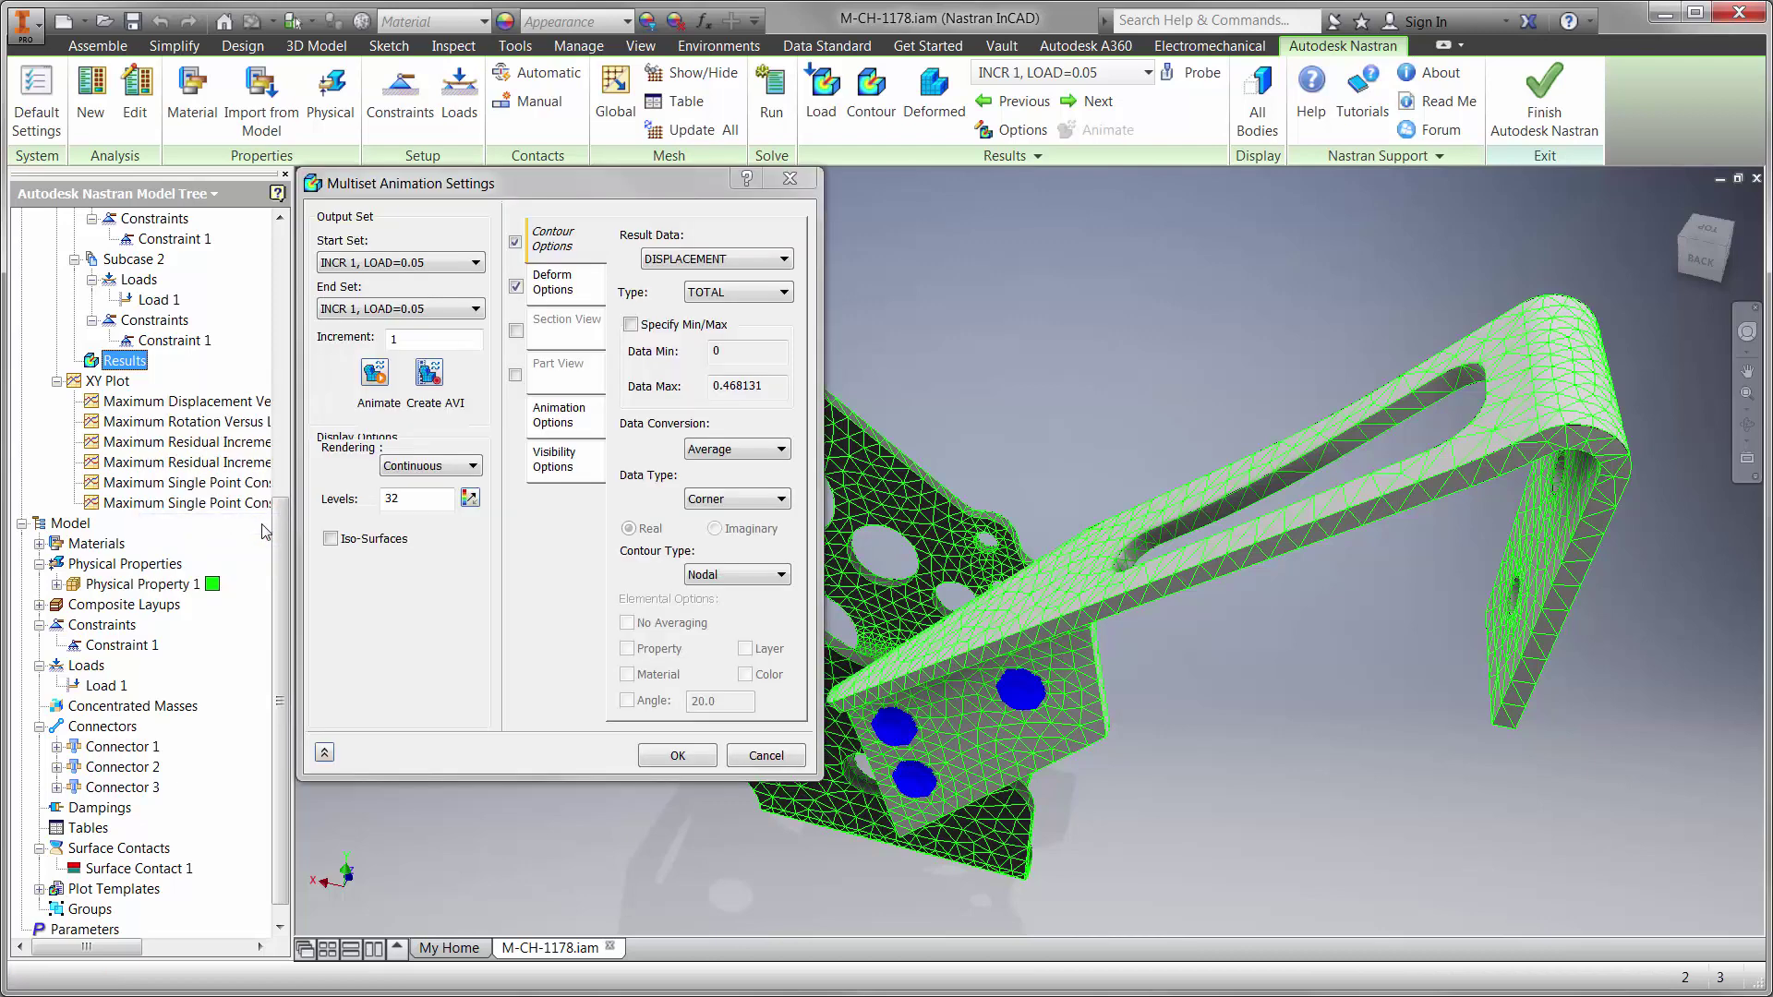
left_click(549, 288)
left_click(732, 349)
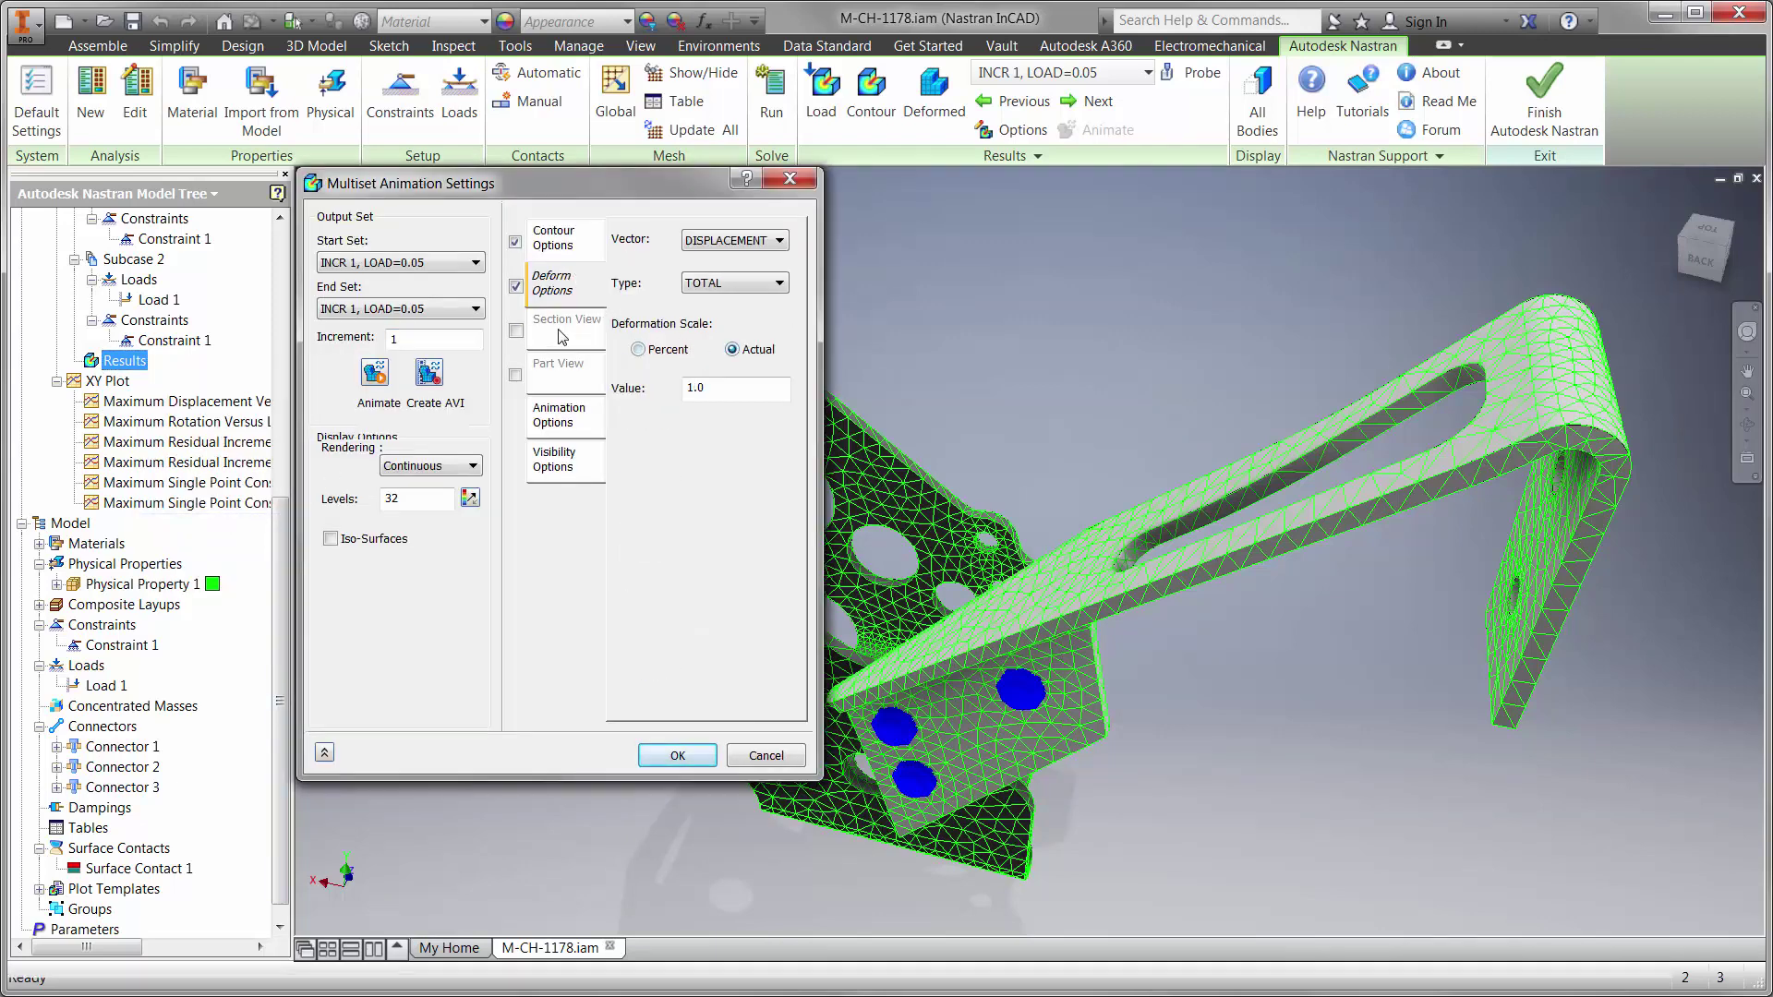
left_click(475, 308)
left_click(350, 624)
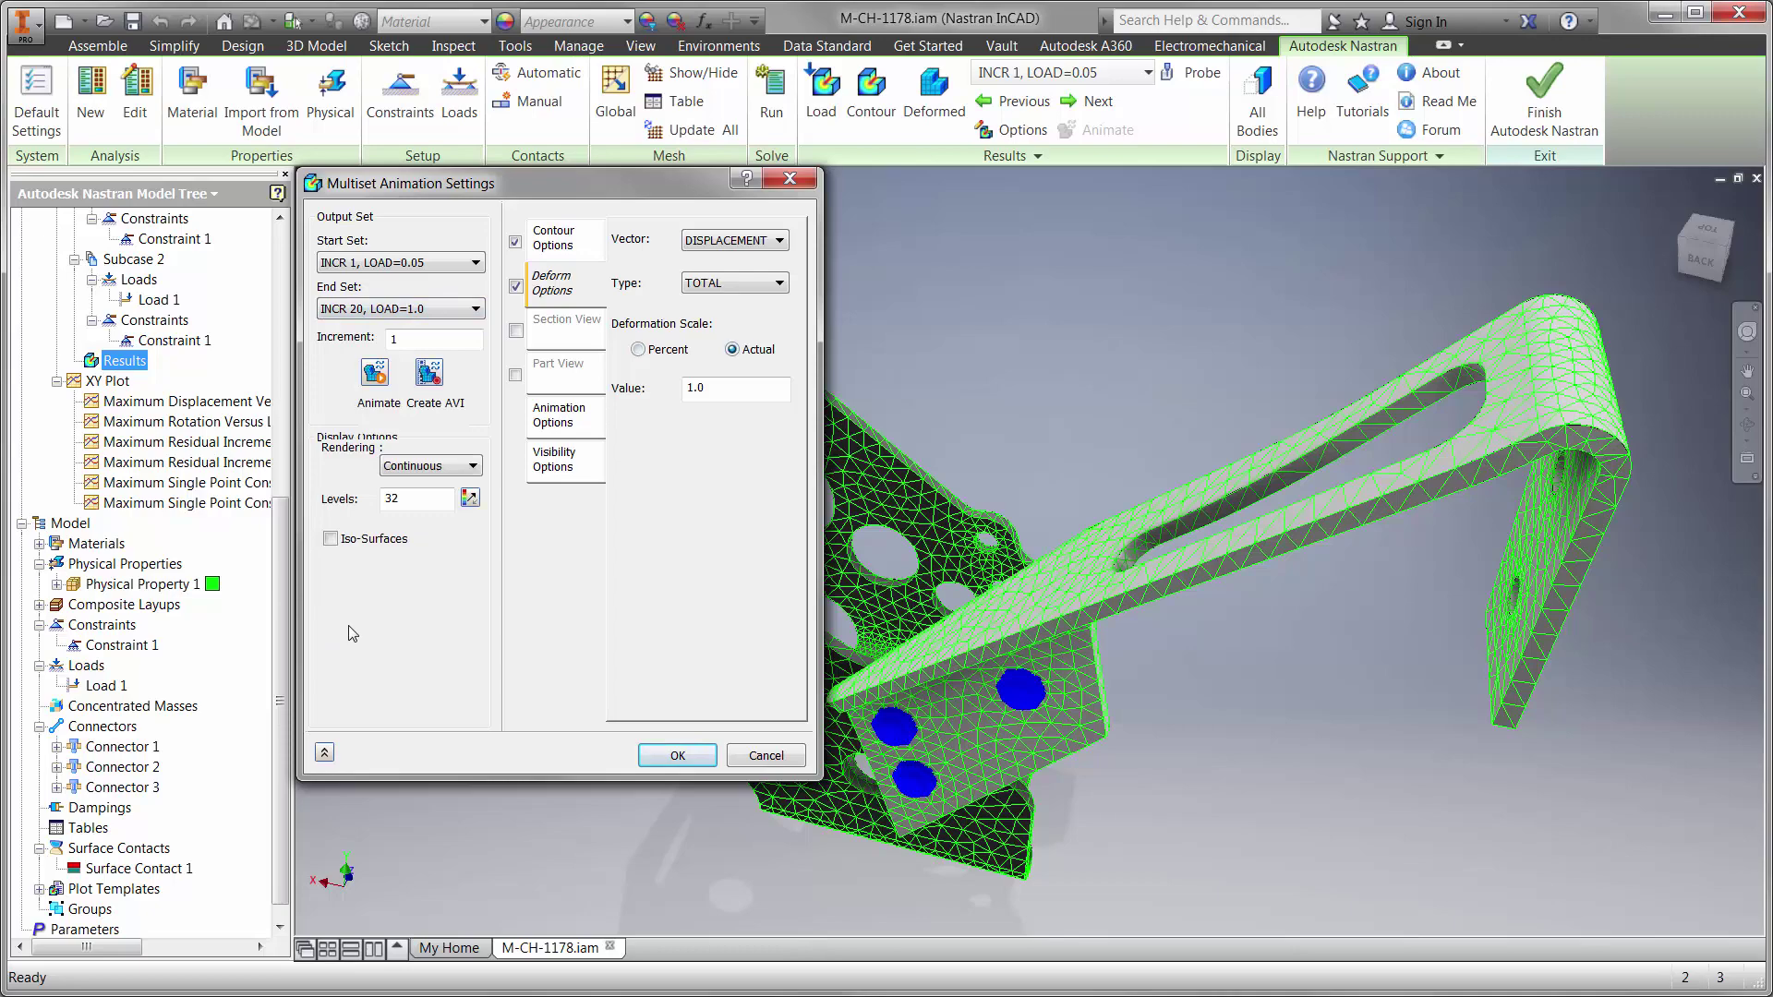
left_click(379, 383)
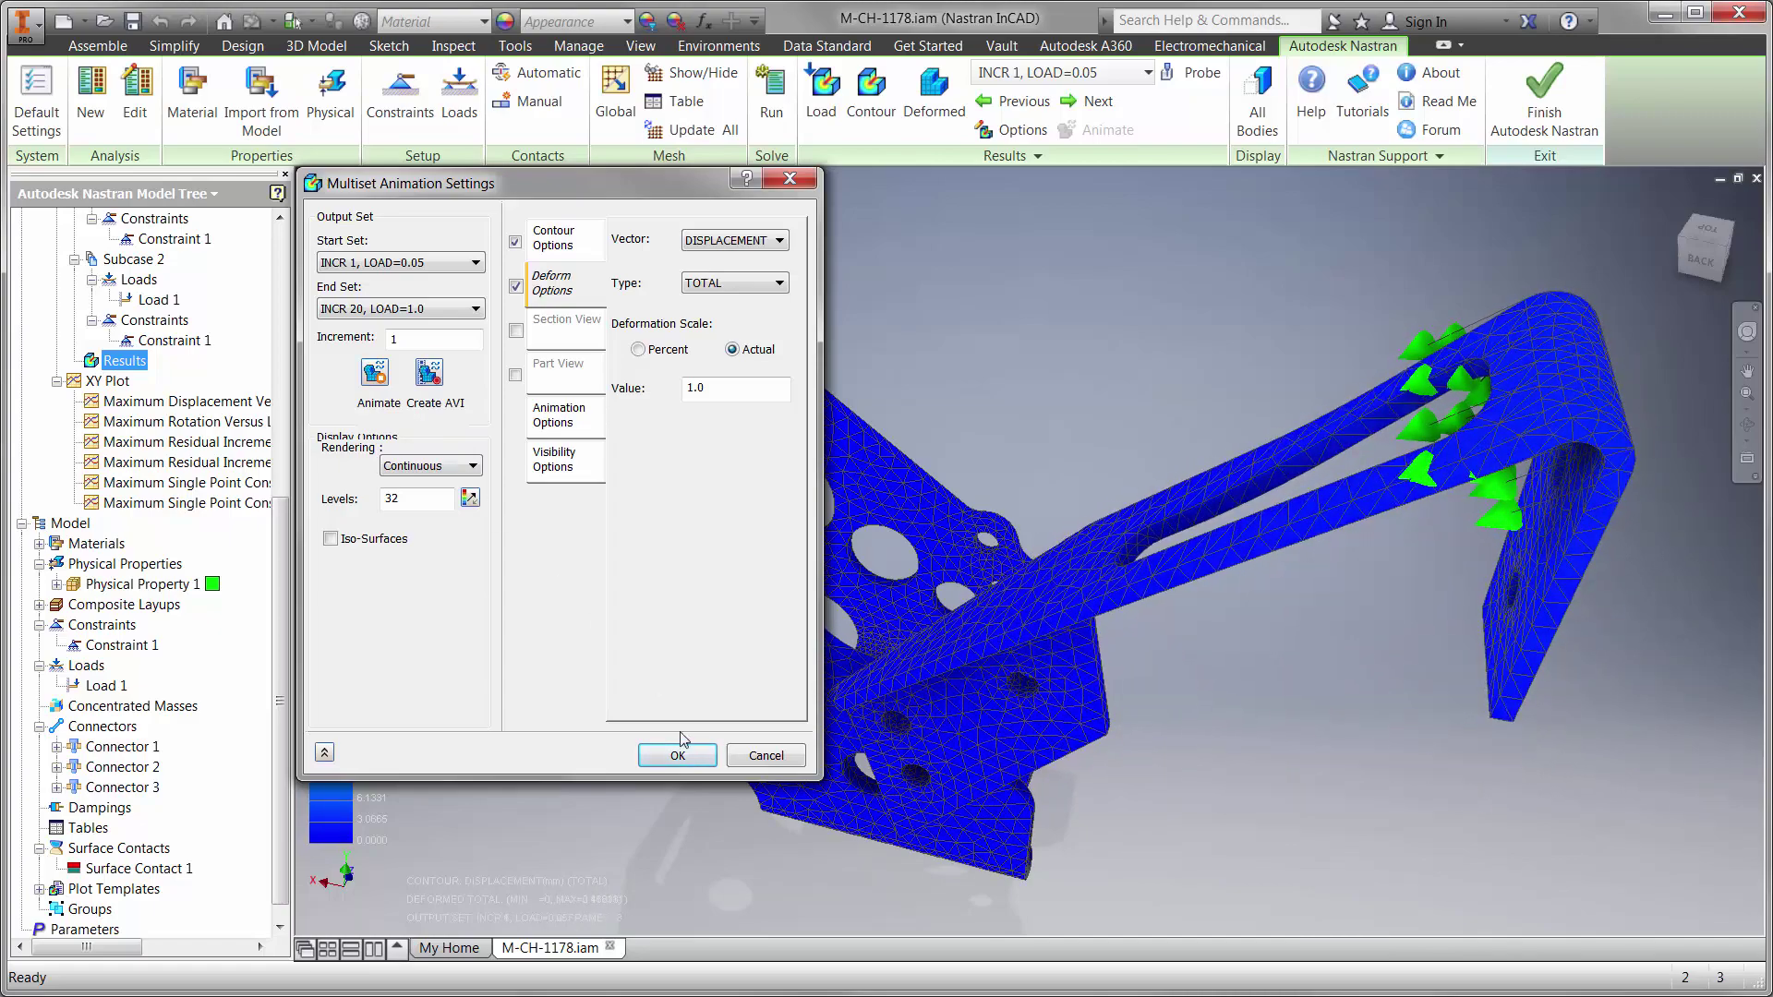
left_click(766, 755)
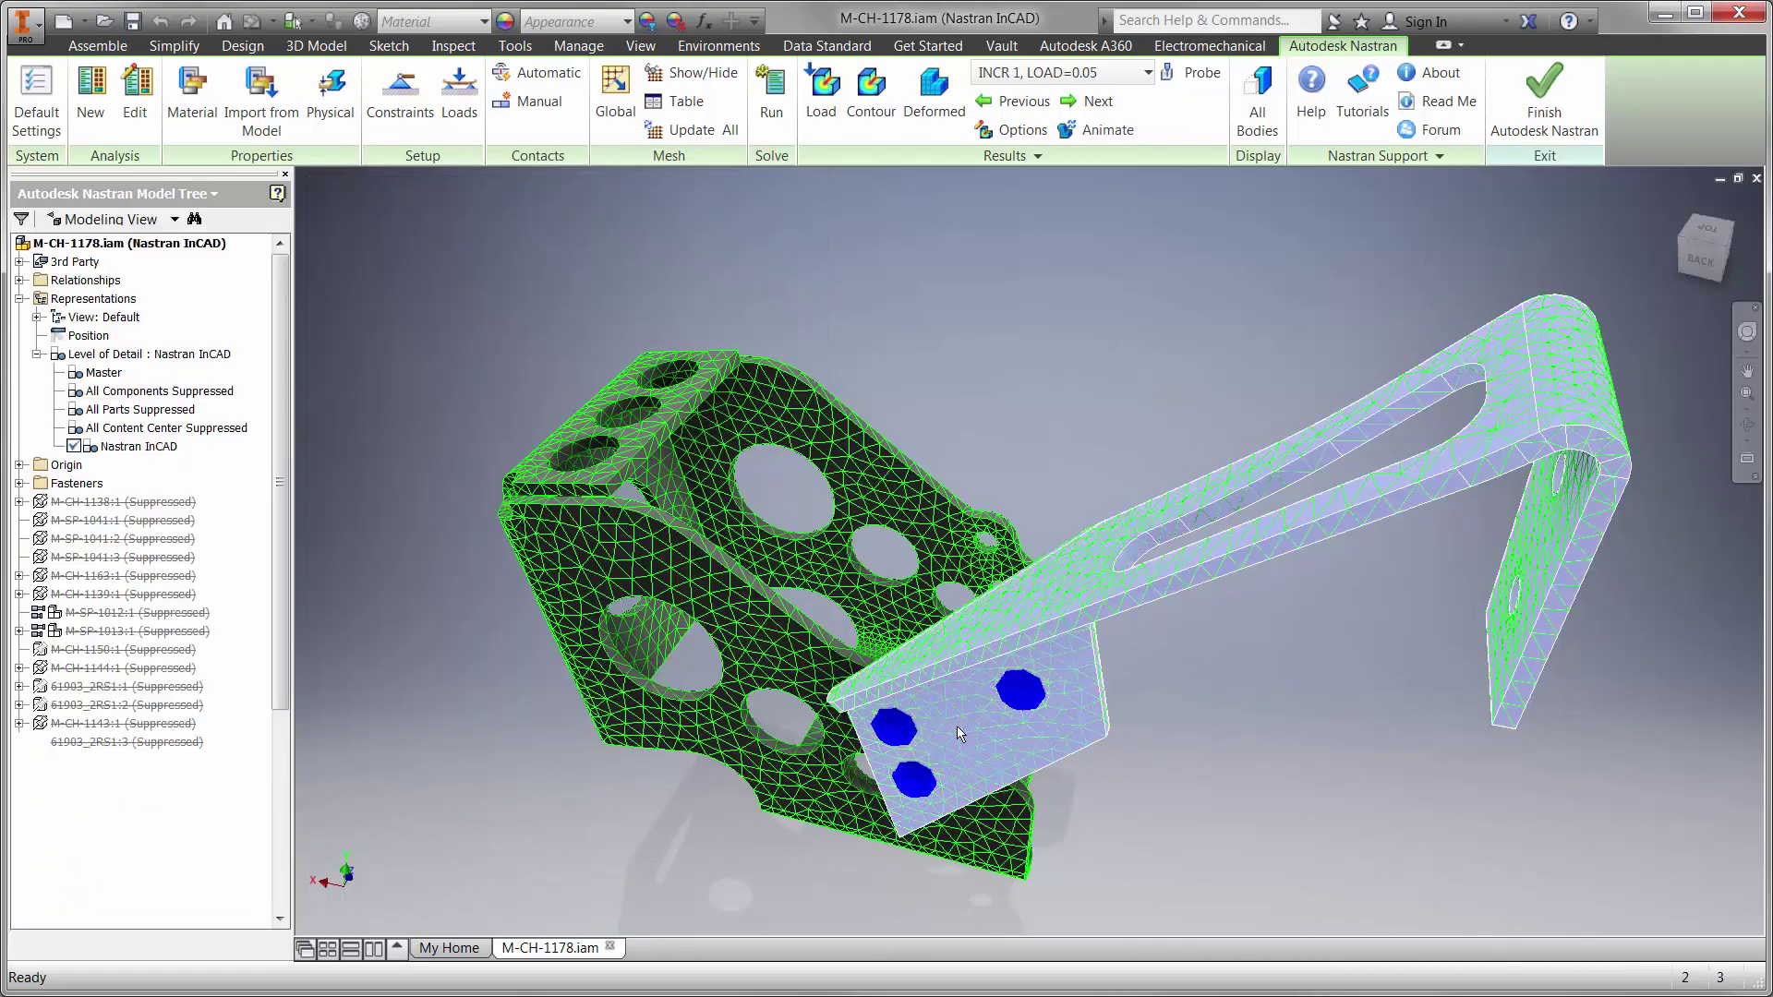
- Edit the bracket part, sketch on its flat face, and project the face's lower edge
double_click(956, 726)
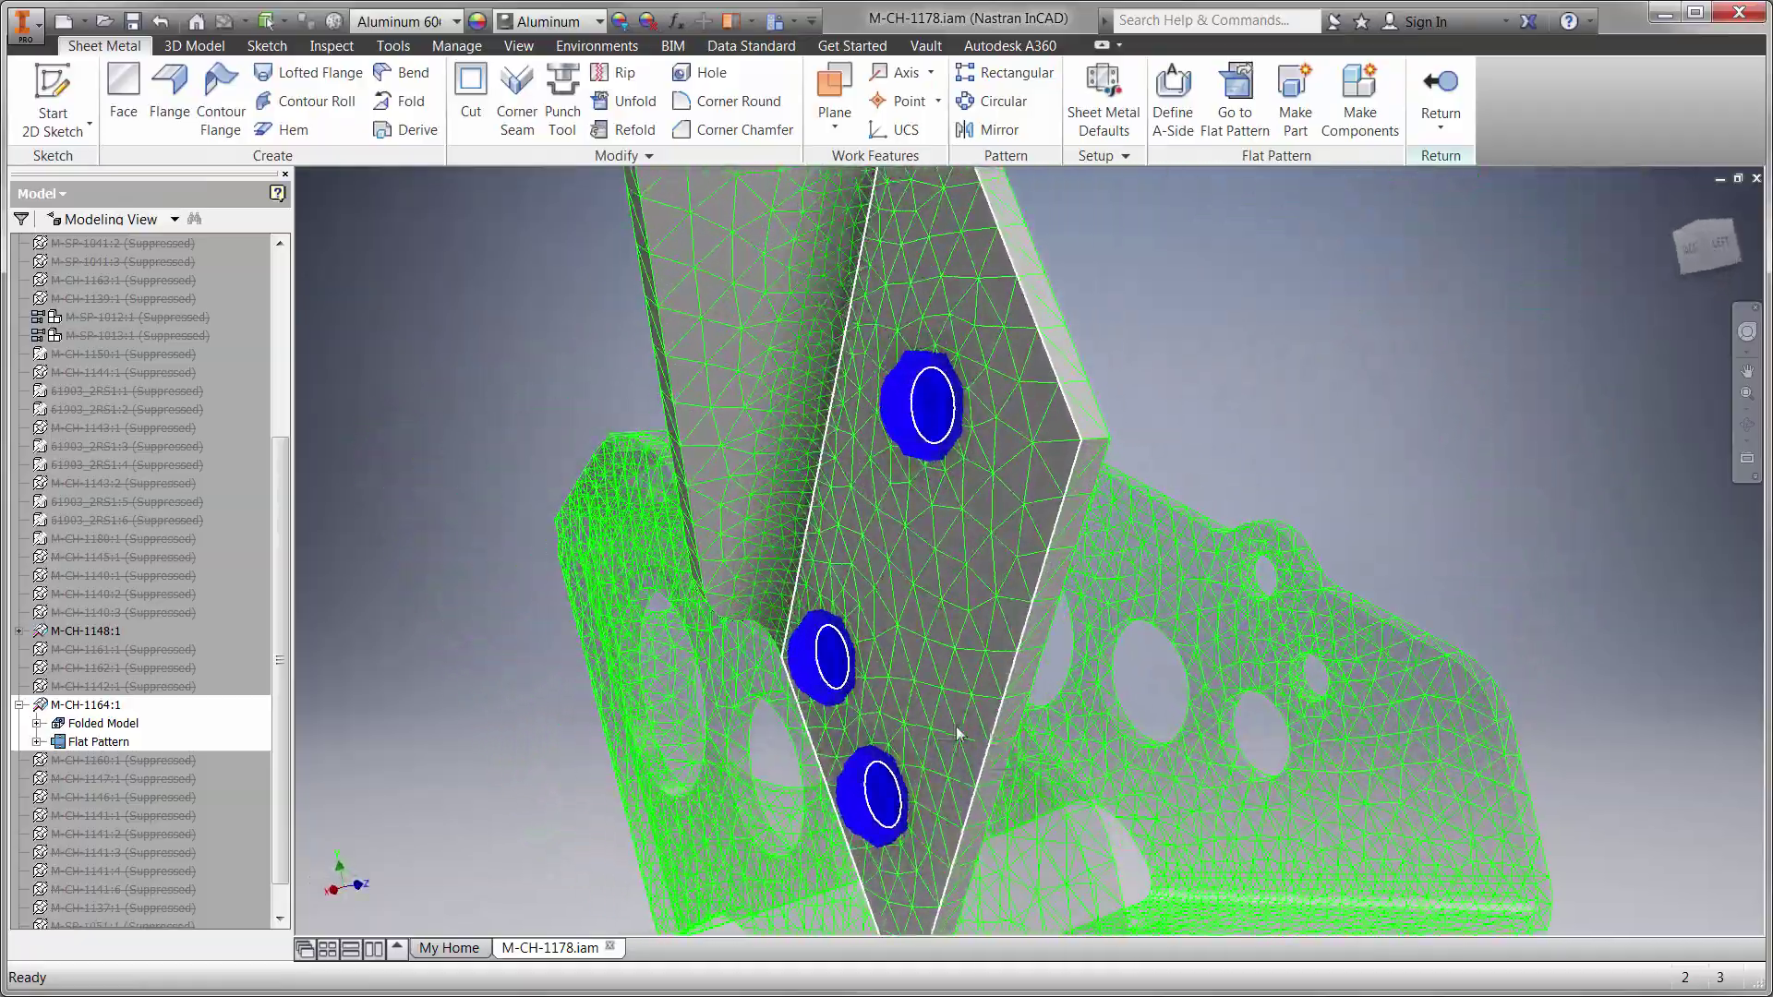
left_click(1013, 651)
left_click(1100, 665)
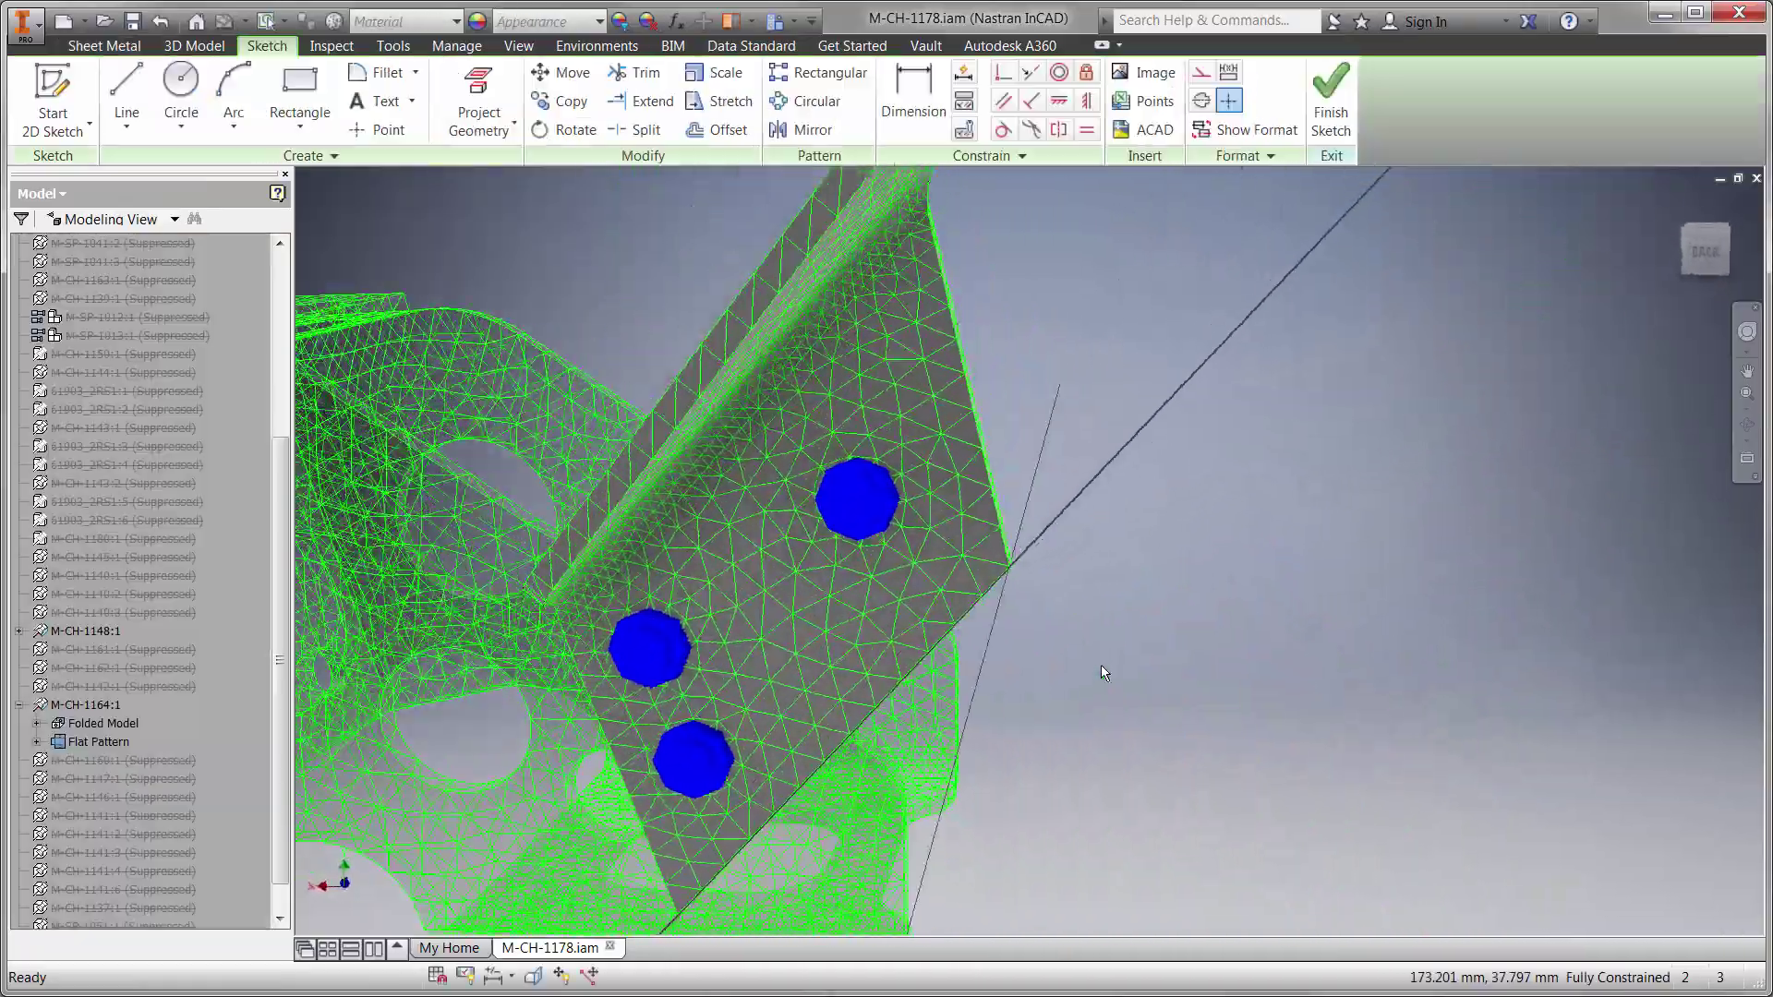
key("p")
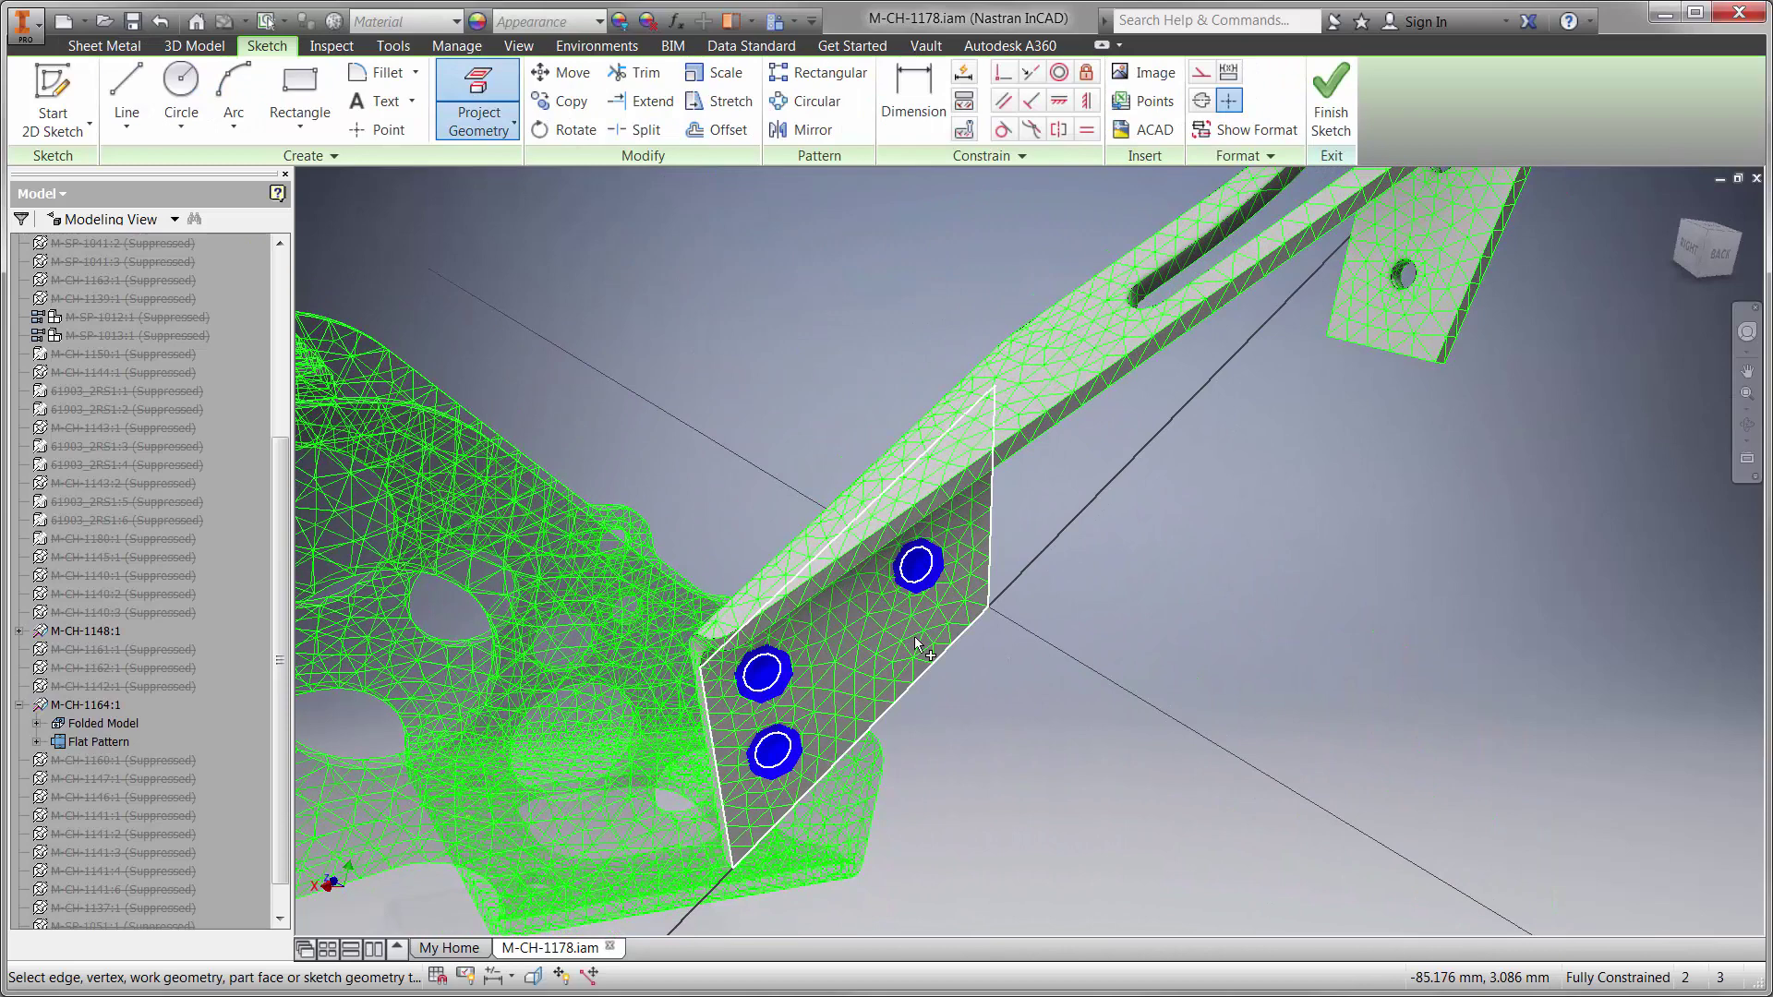
left_click(980, 616)
right_click(1285, 345)
left_click(1286, 332)
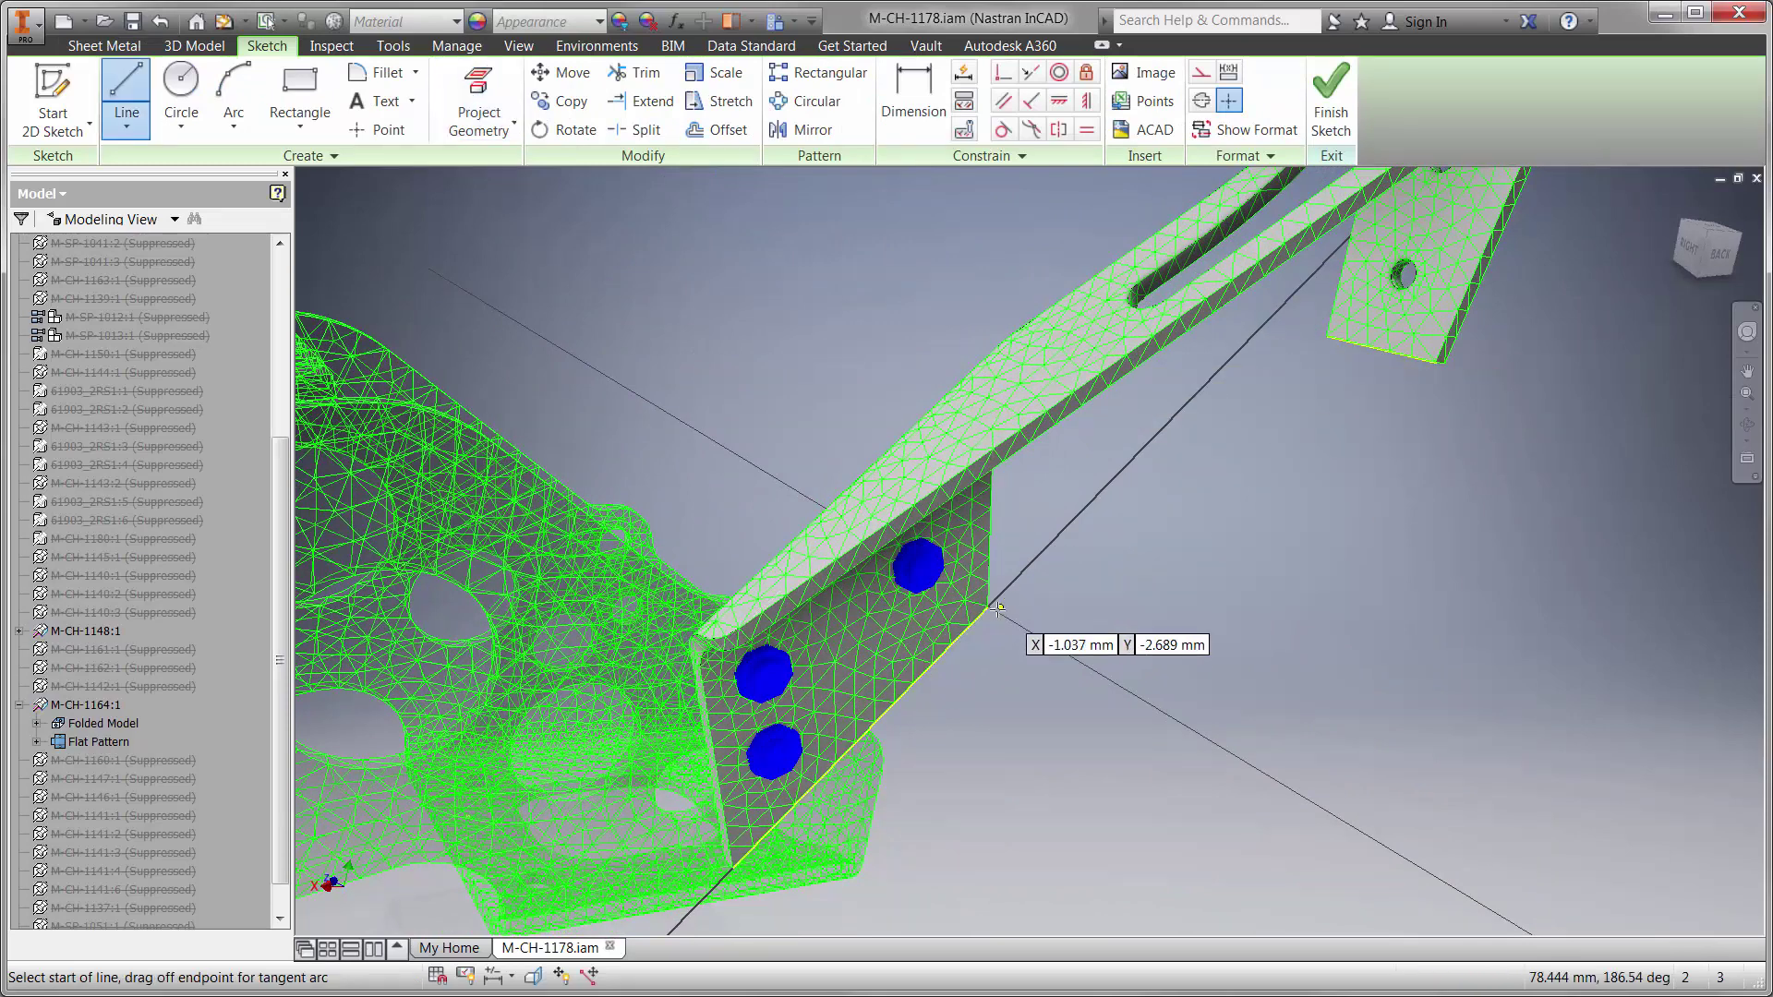
- Draw two sketch lines outlining the flange from the projected edge and bracket corners
left_click(986, 606)
left_click(1325, 339)
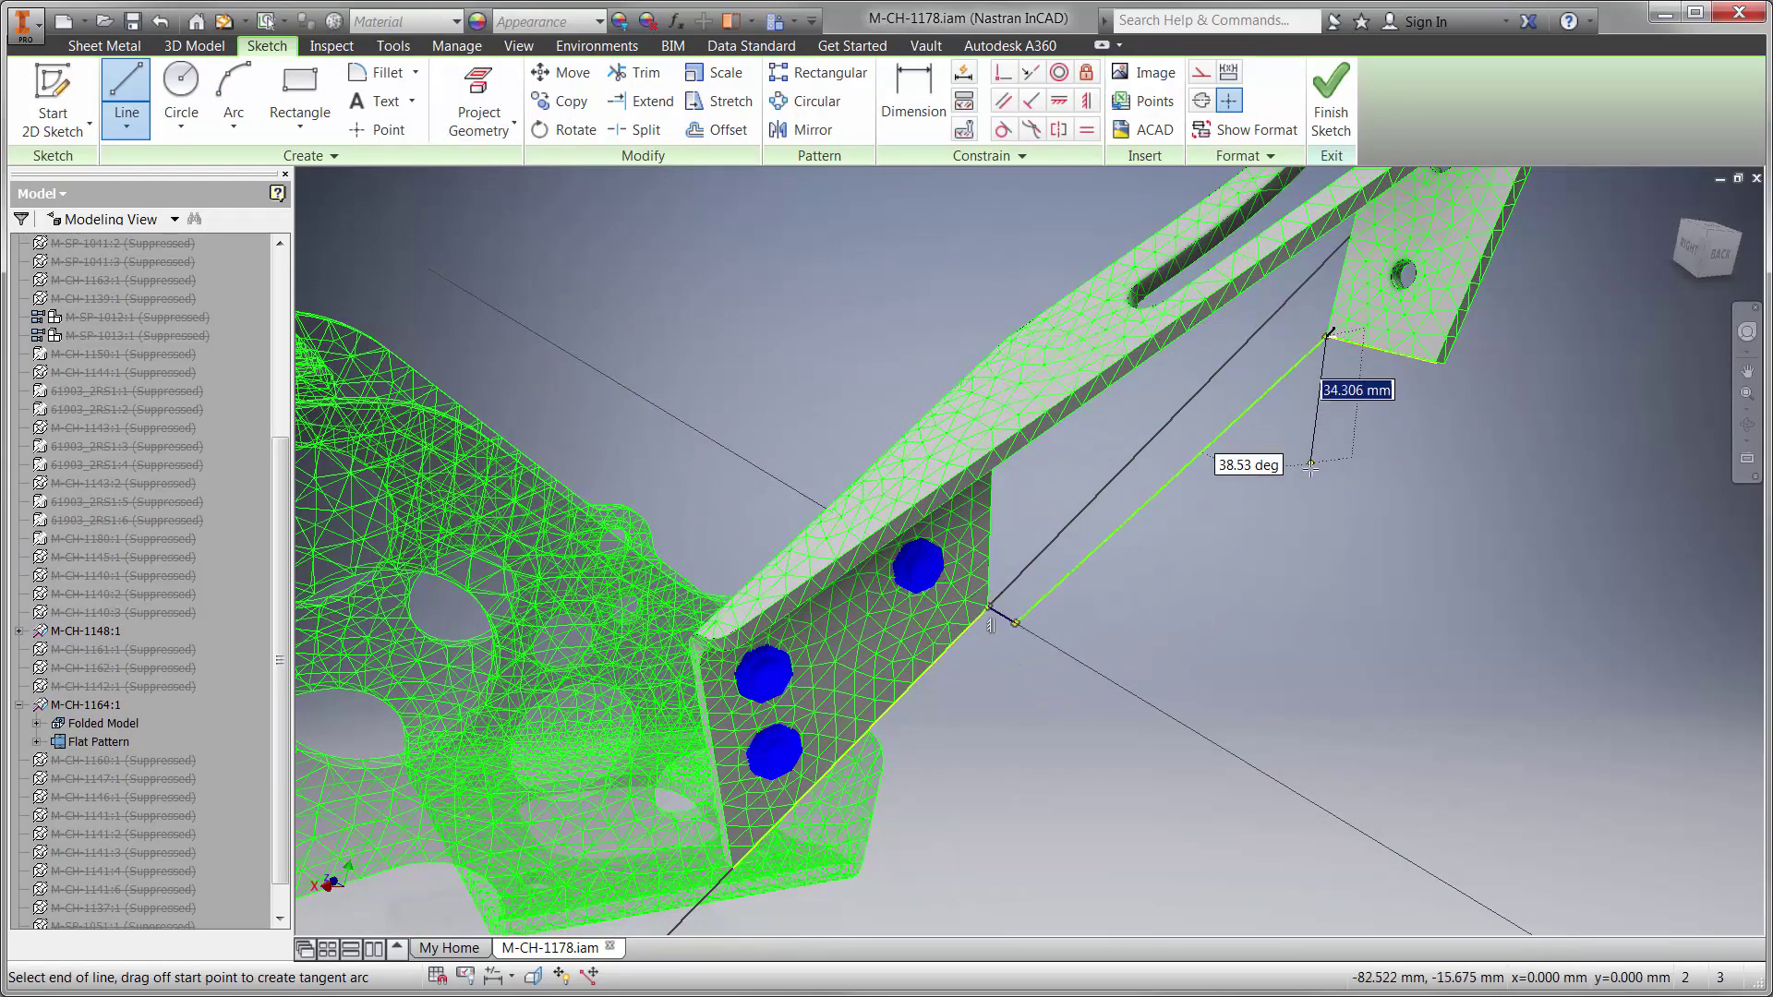
right_click(1320, 434)
left_click(1293, 562)
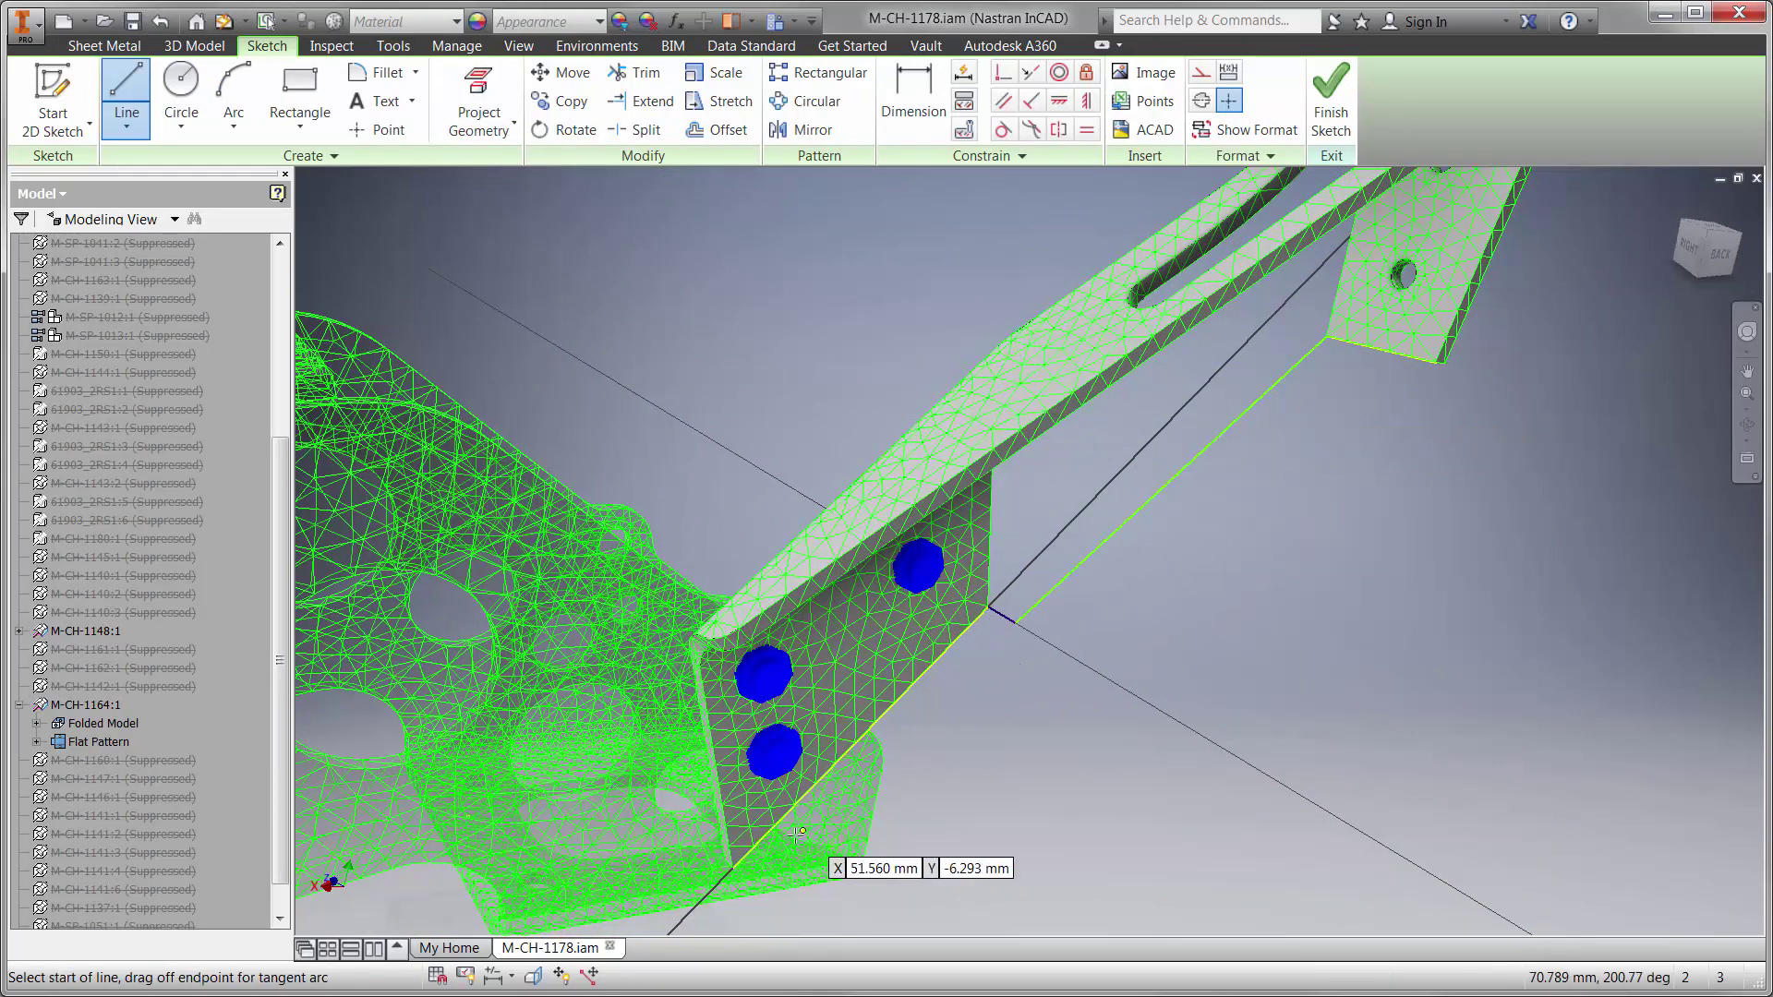
left_click(731, 866)
left_click(1435, 363)
right_click(1329, 434)
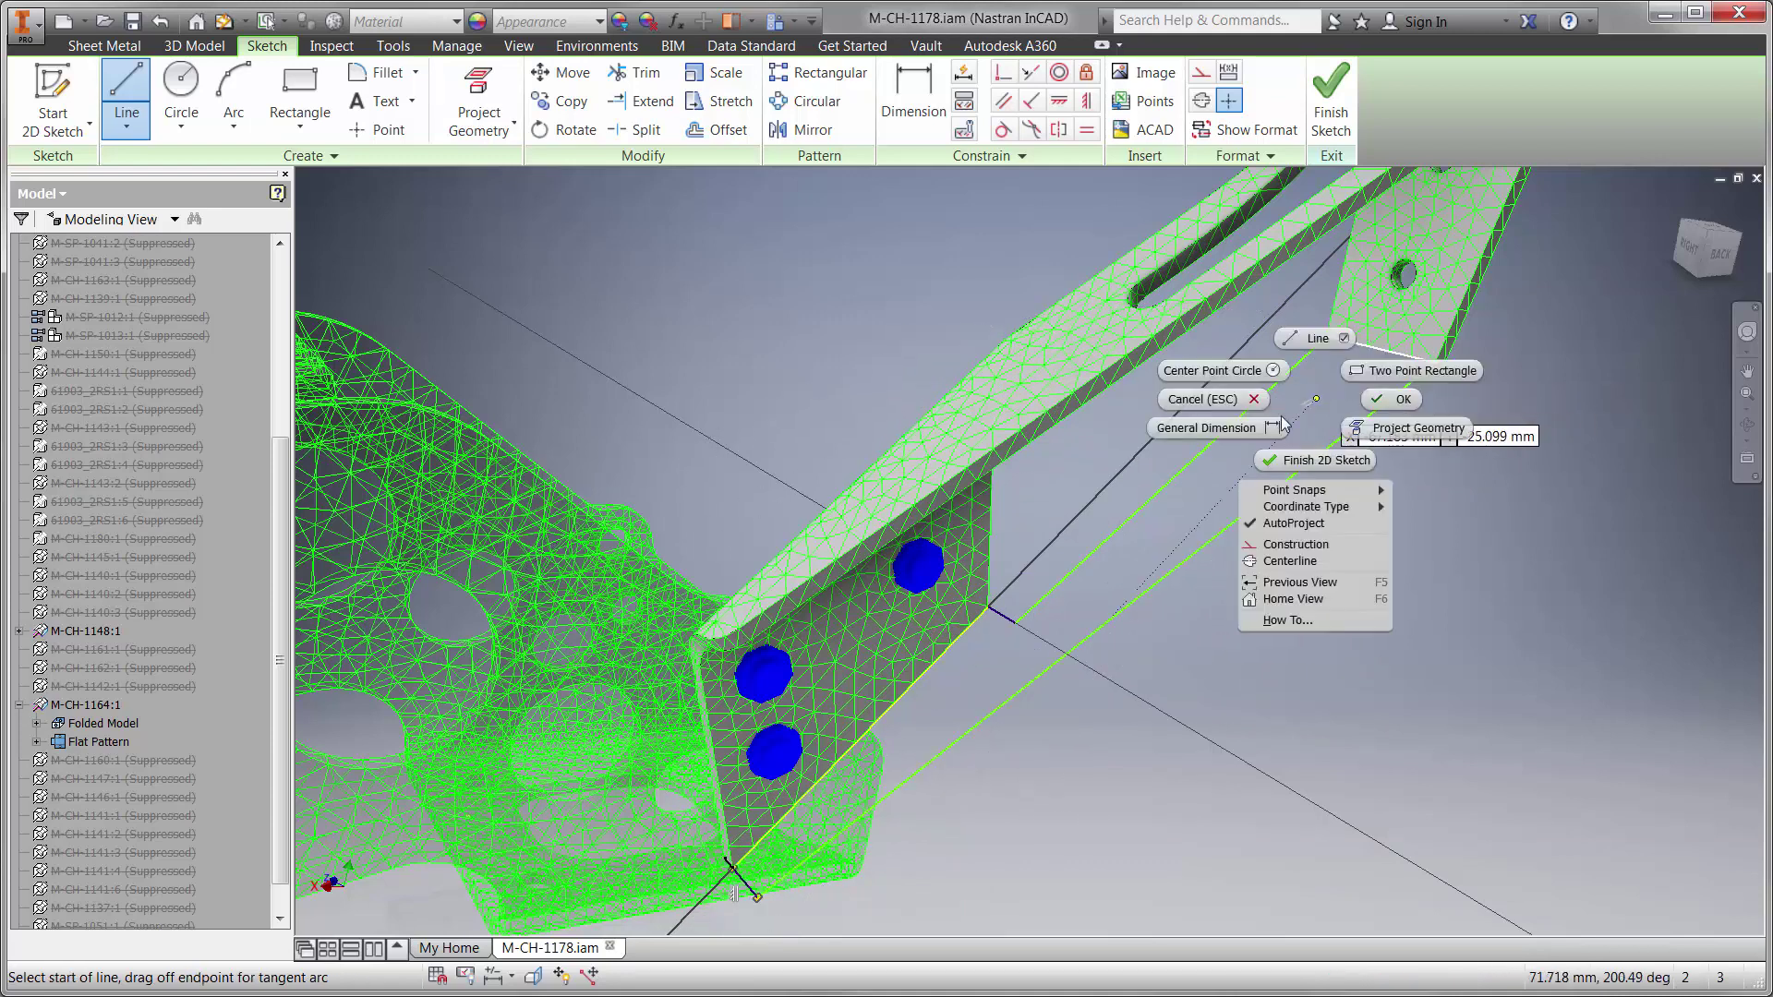
- Dimension the flange width to 10 mm, finish the sketch, and create the sheet-metal flange face
left_click(1191, 420)
left_click(1005, 614)
left_click(1034, 591)
key("Return")
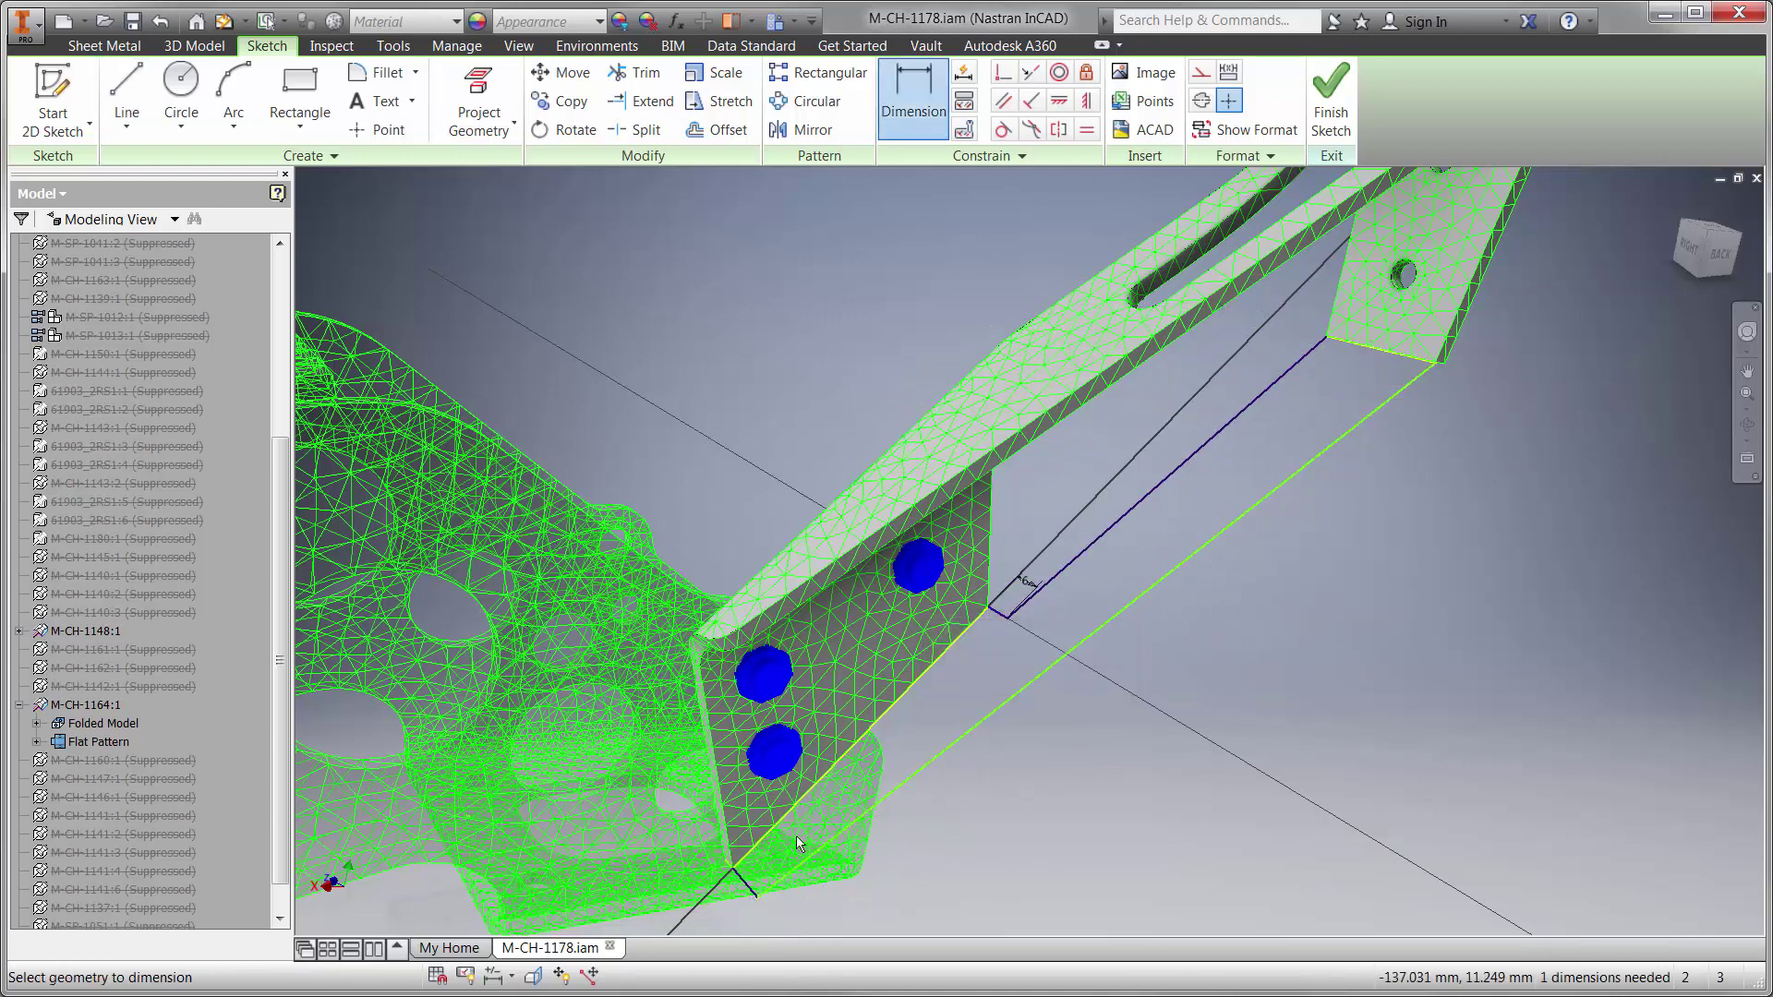
left_click(733, 886)
key("Return")
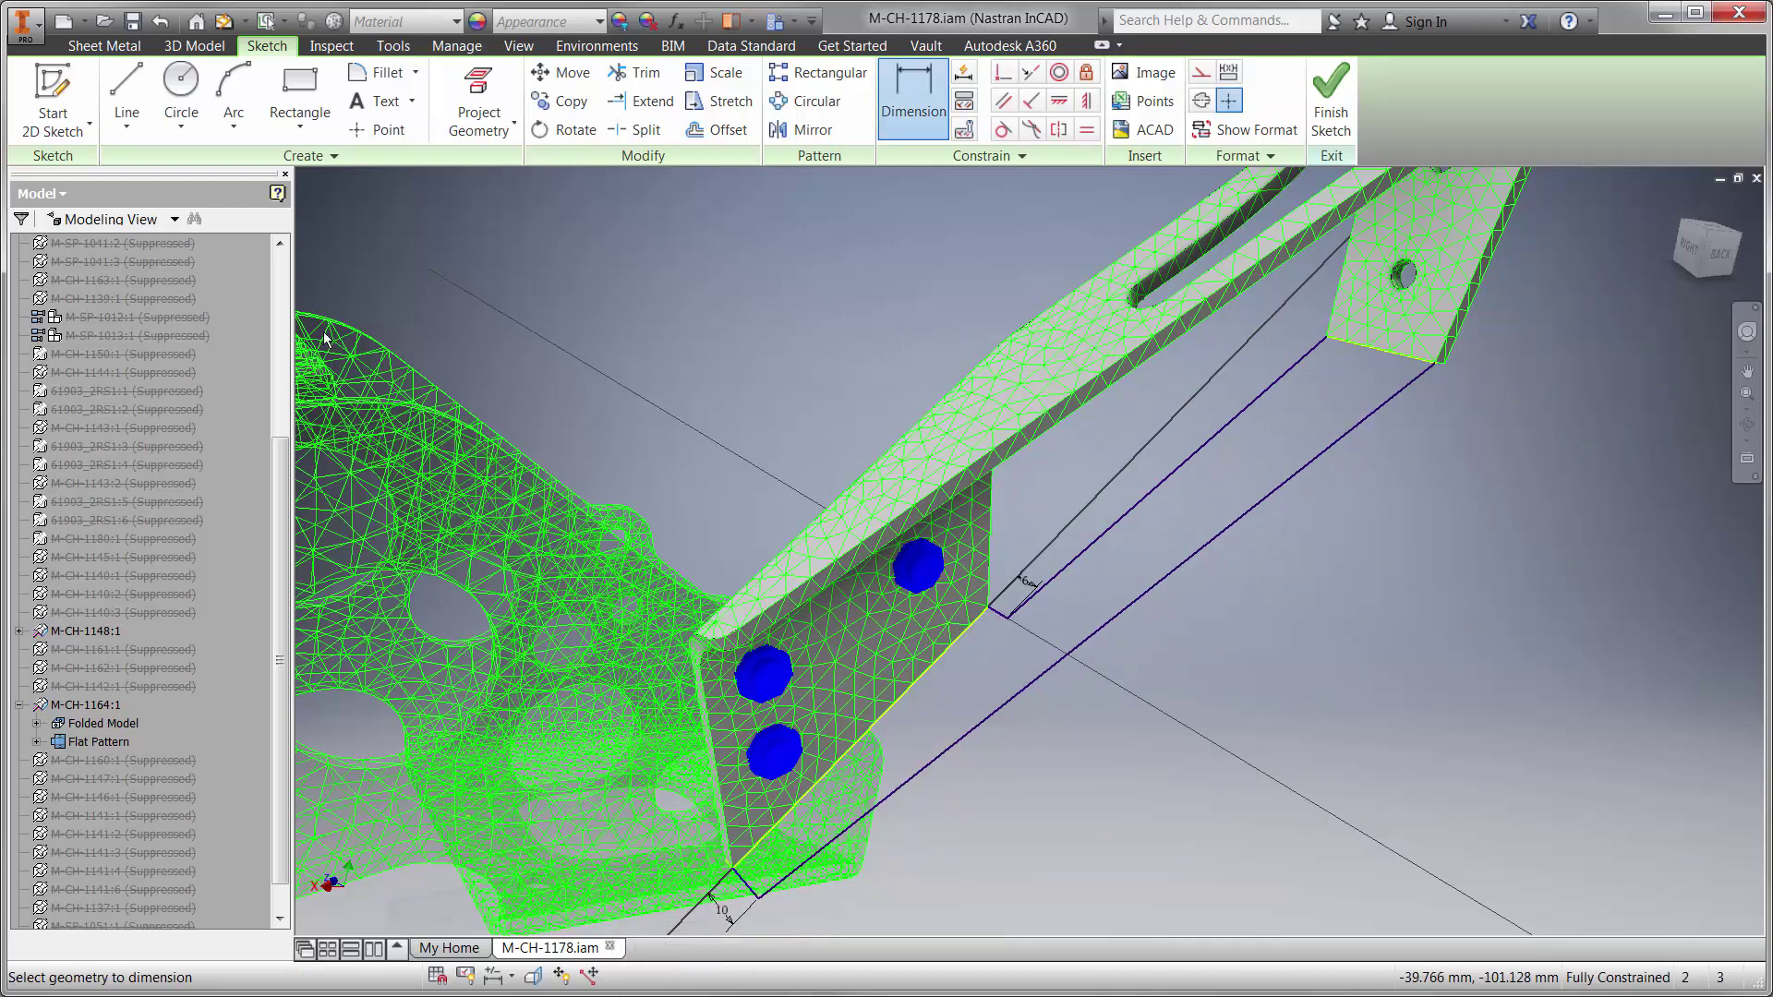
key("f")
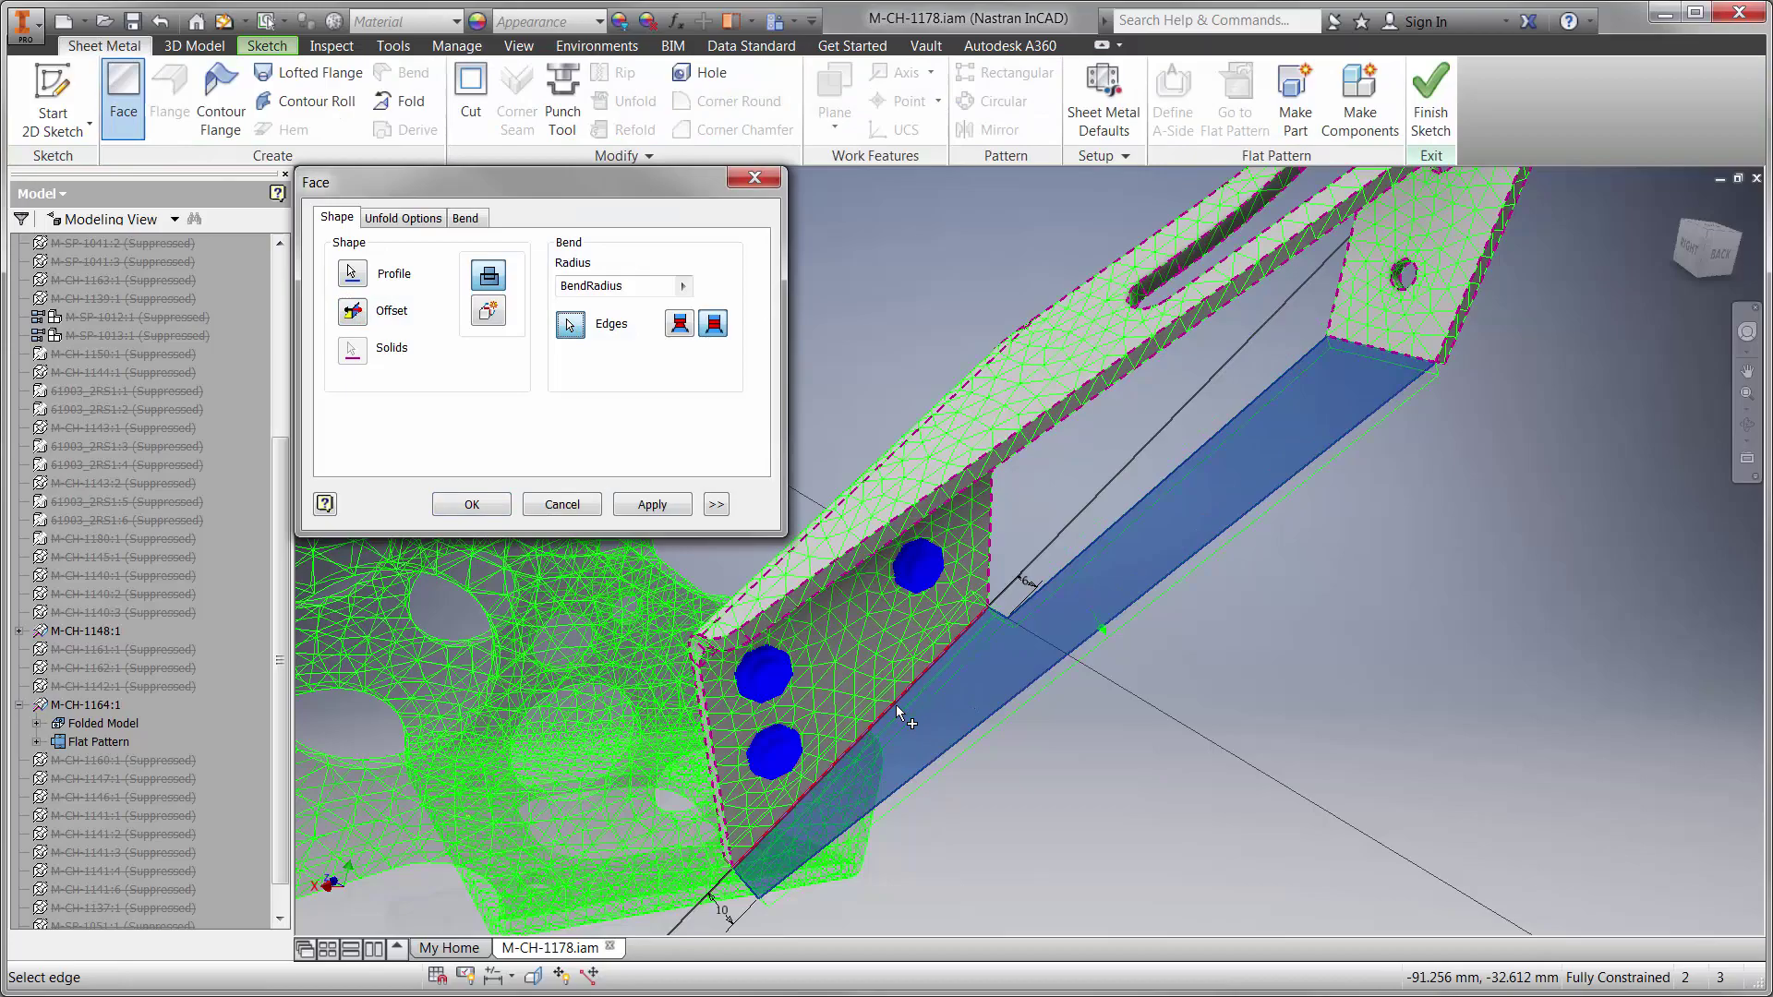
left_click(470, 505)
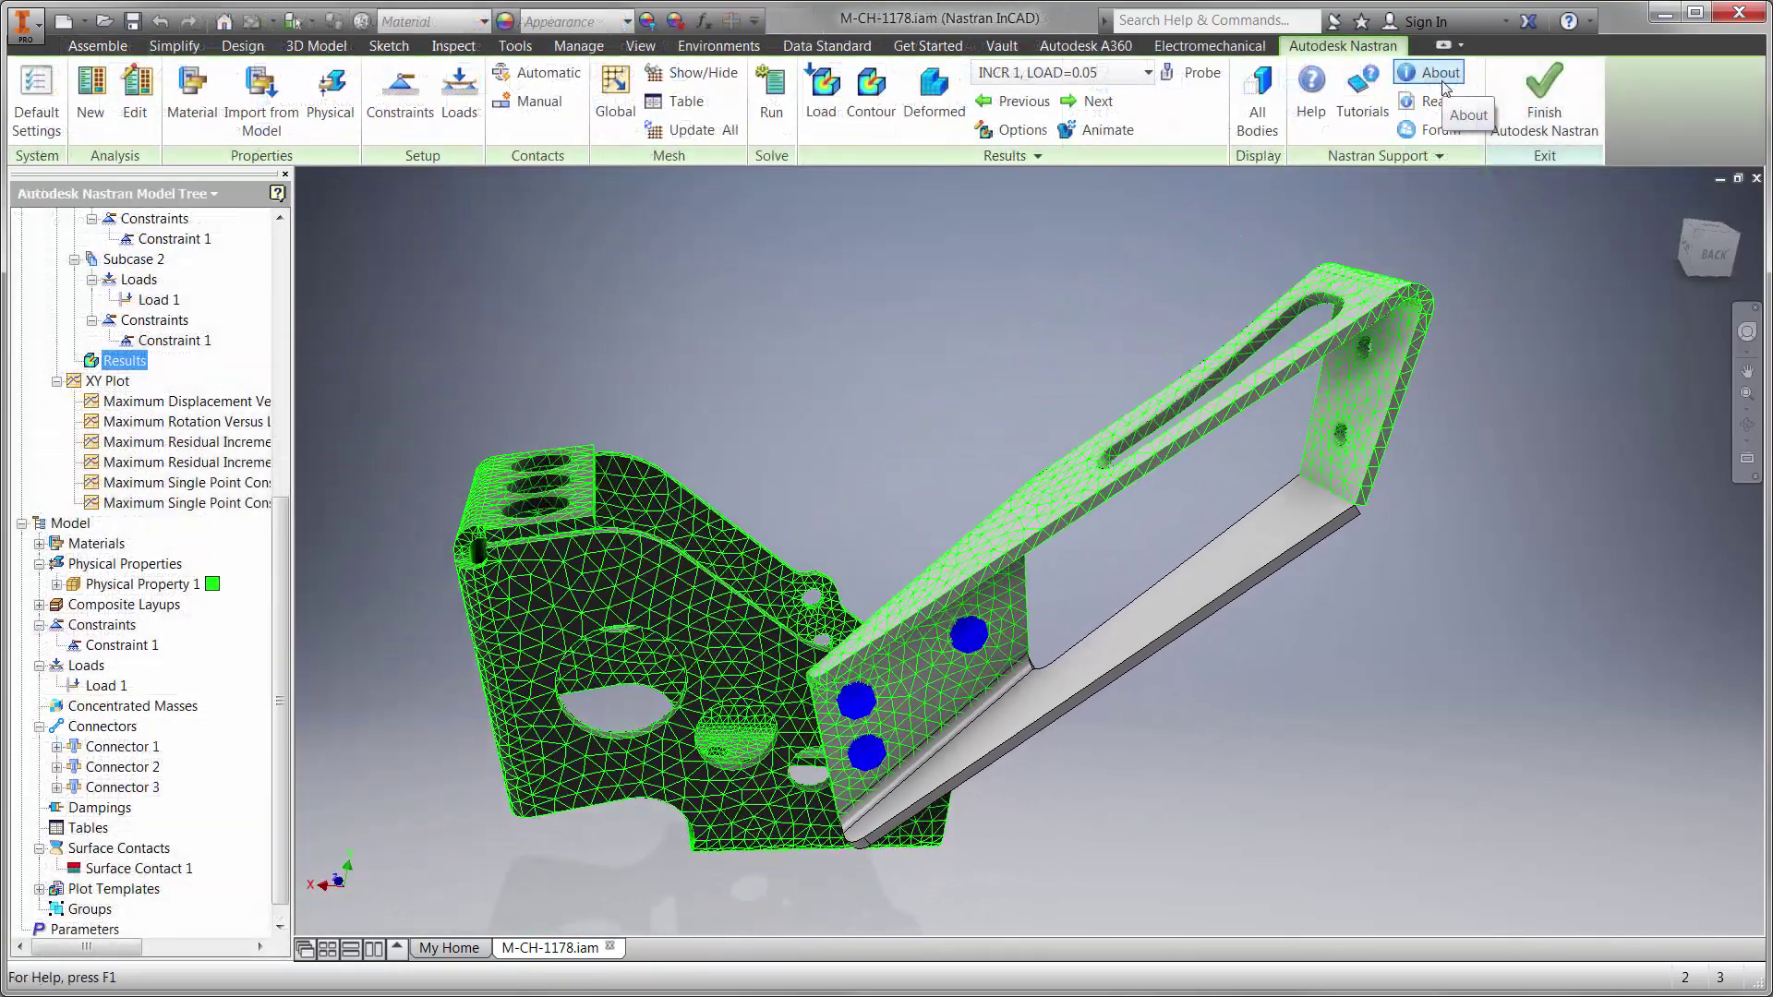
- Update the mesh, re-run the buckling analysis, and check the maximum displacement versus load plot
left_click(723, 131)
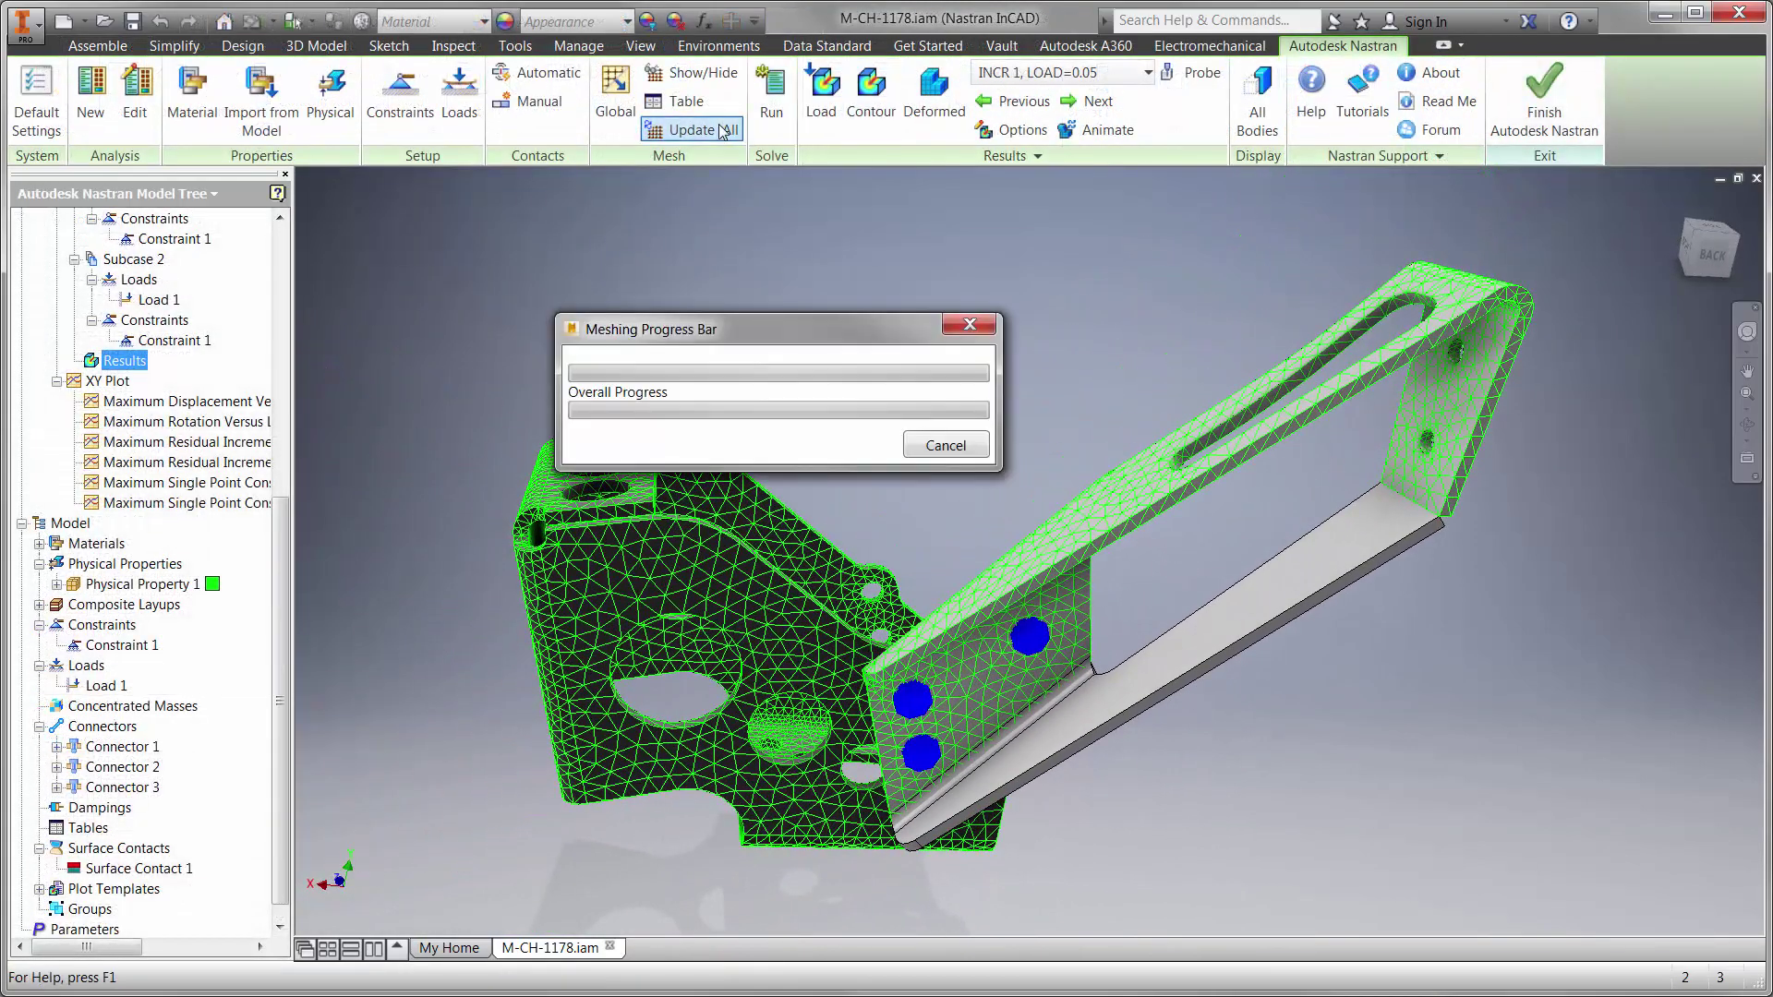
left_click(771, 115)
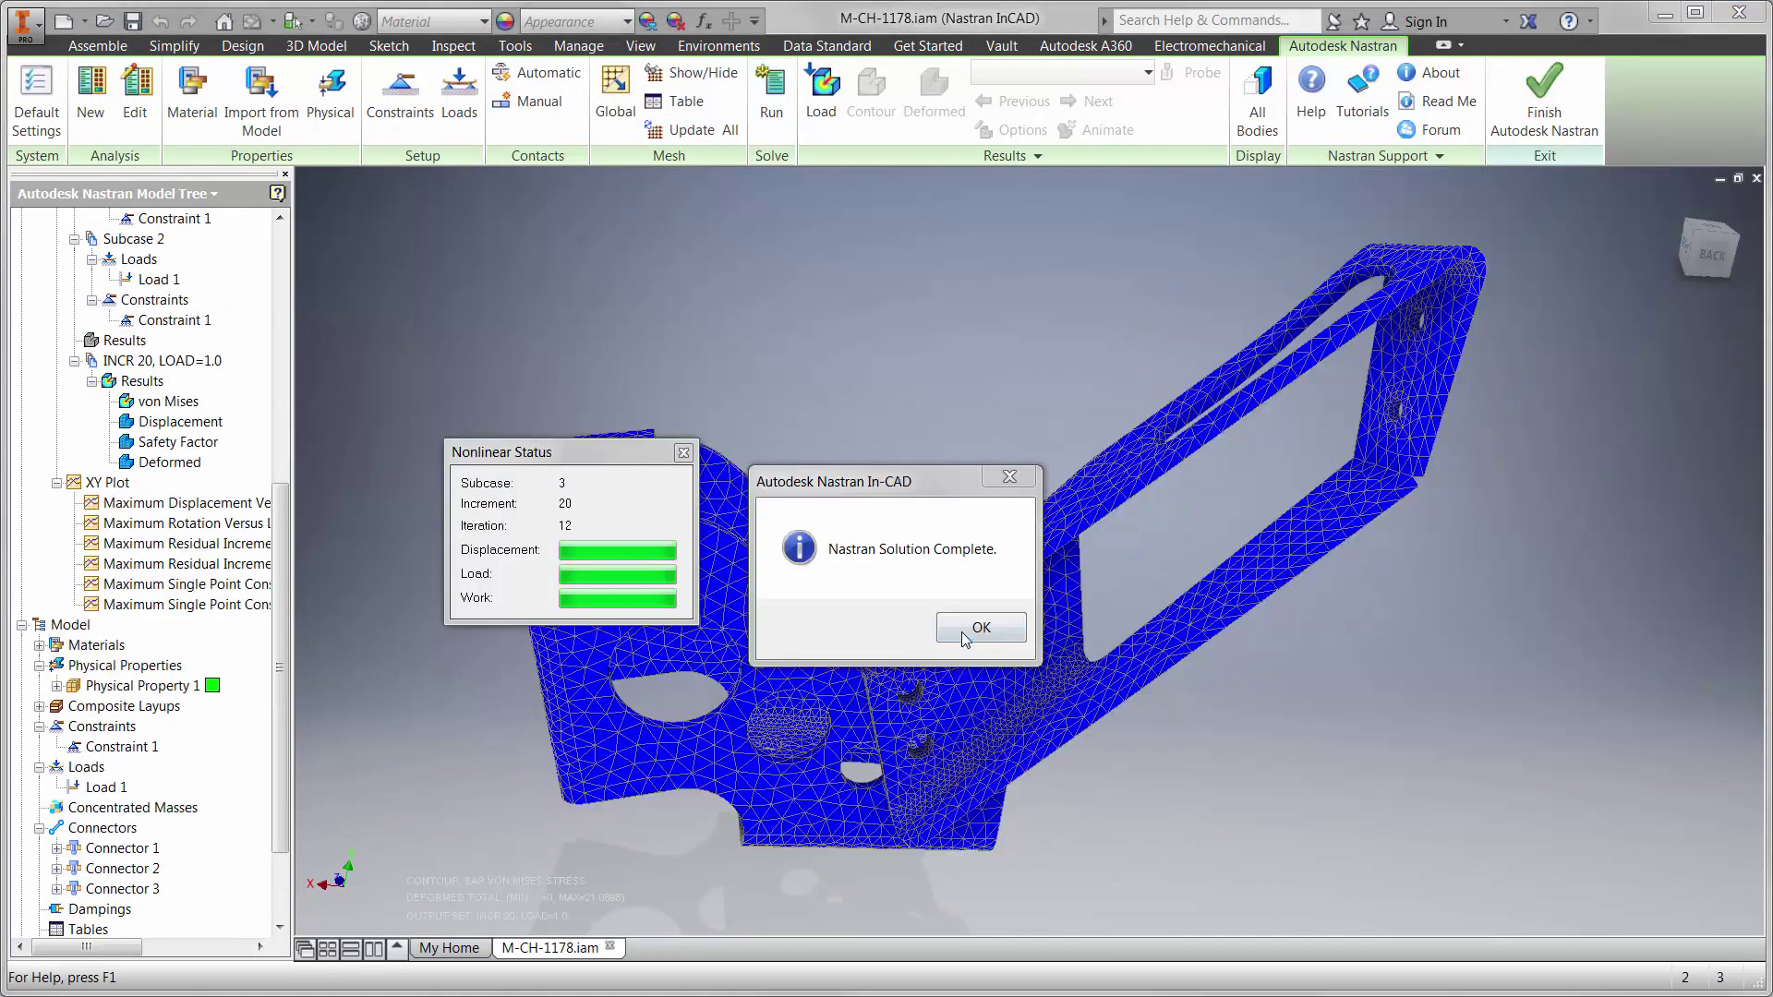
left_click(964, 627)
double_click(249, 403)
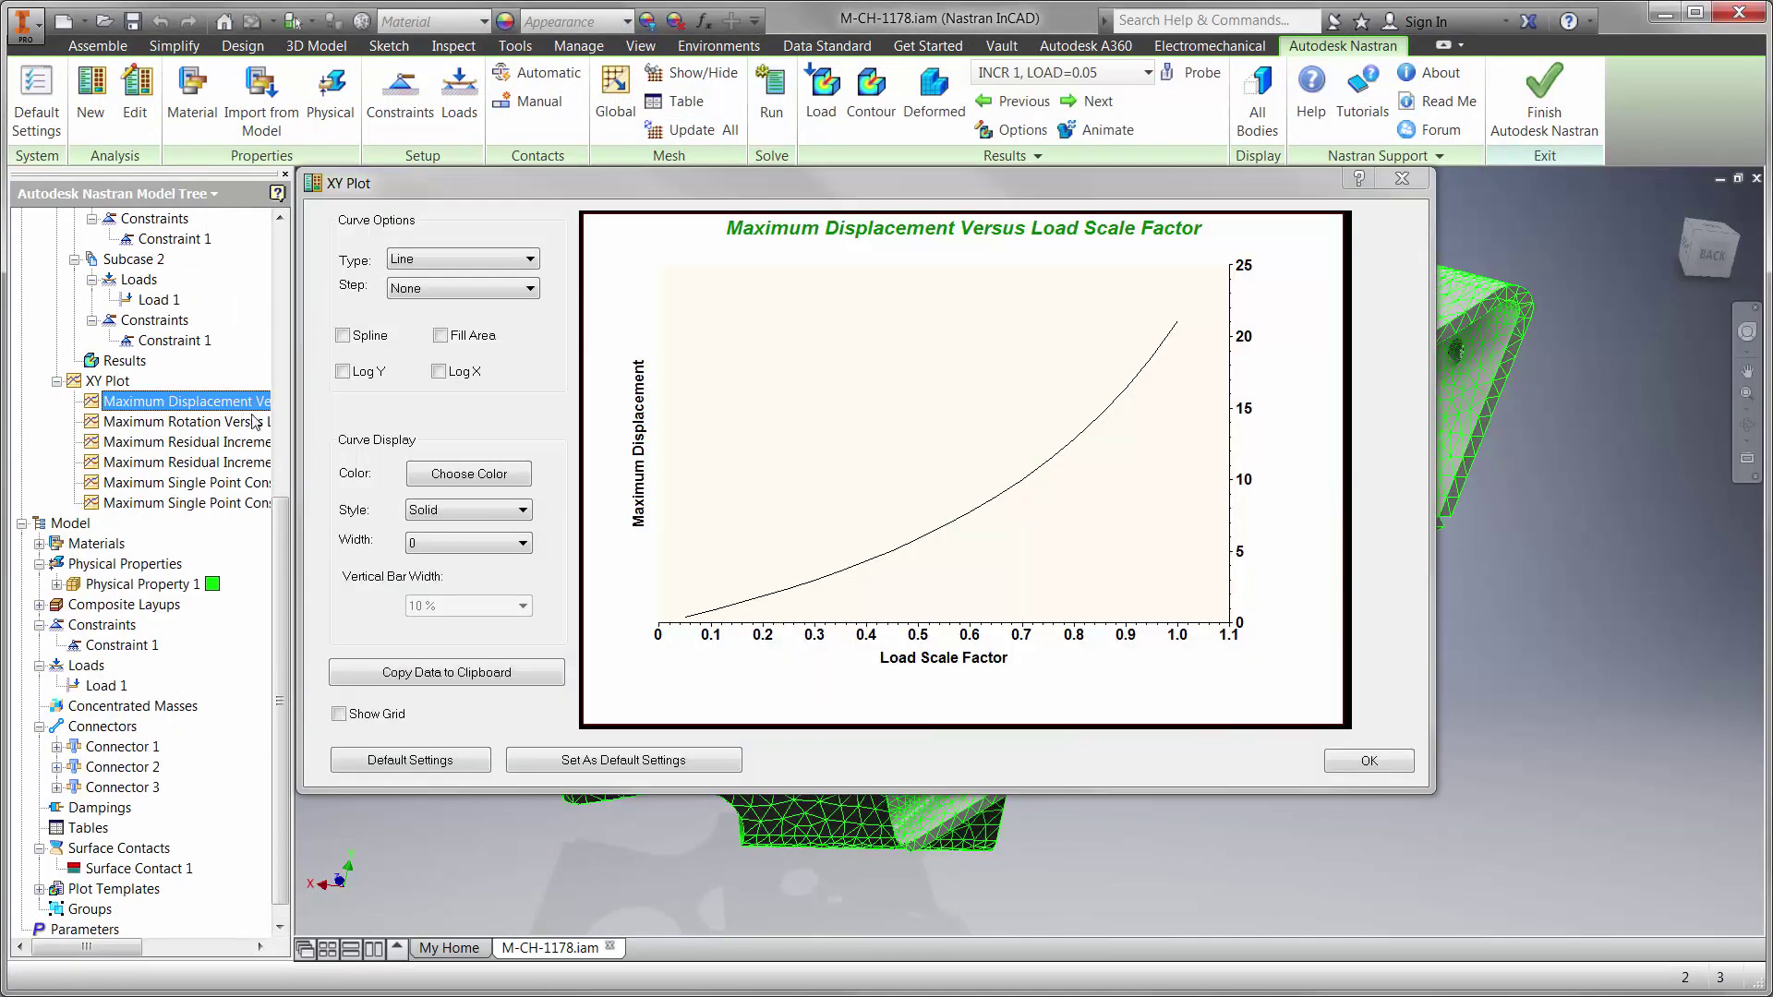
left_click(1357, 759)
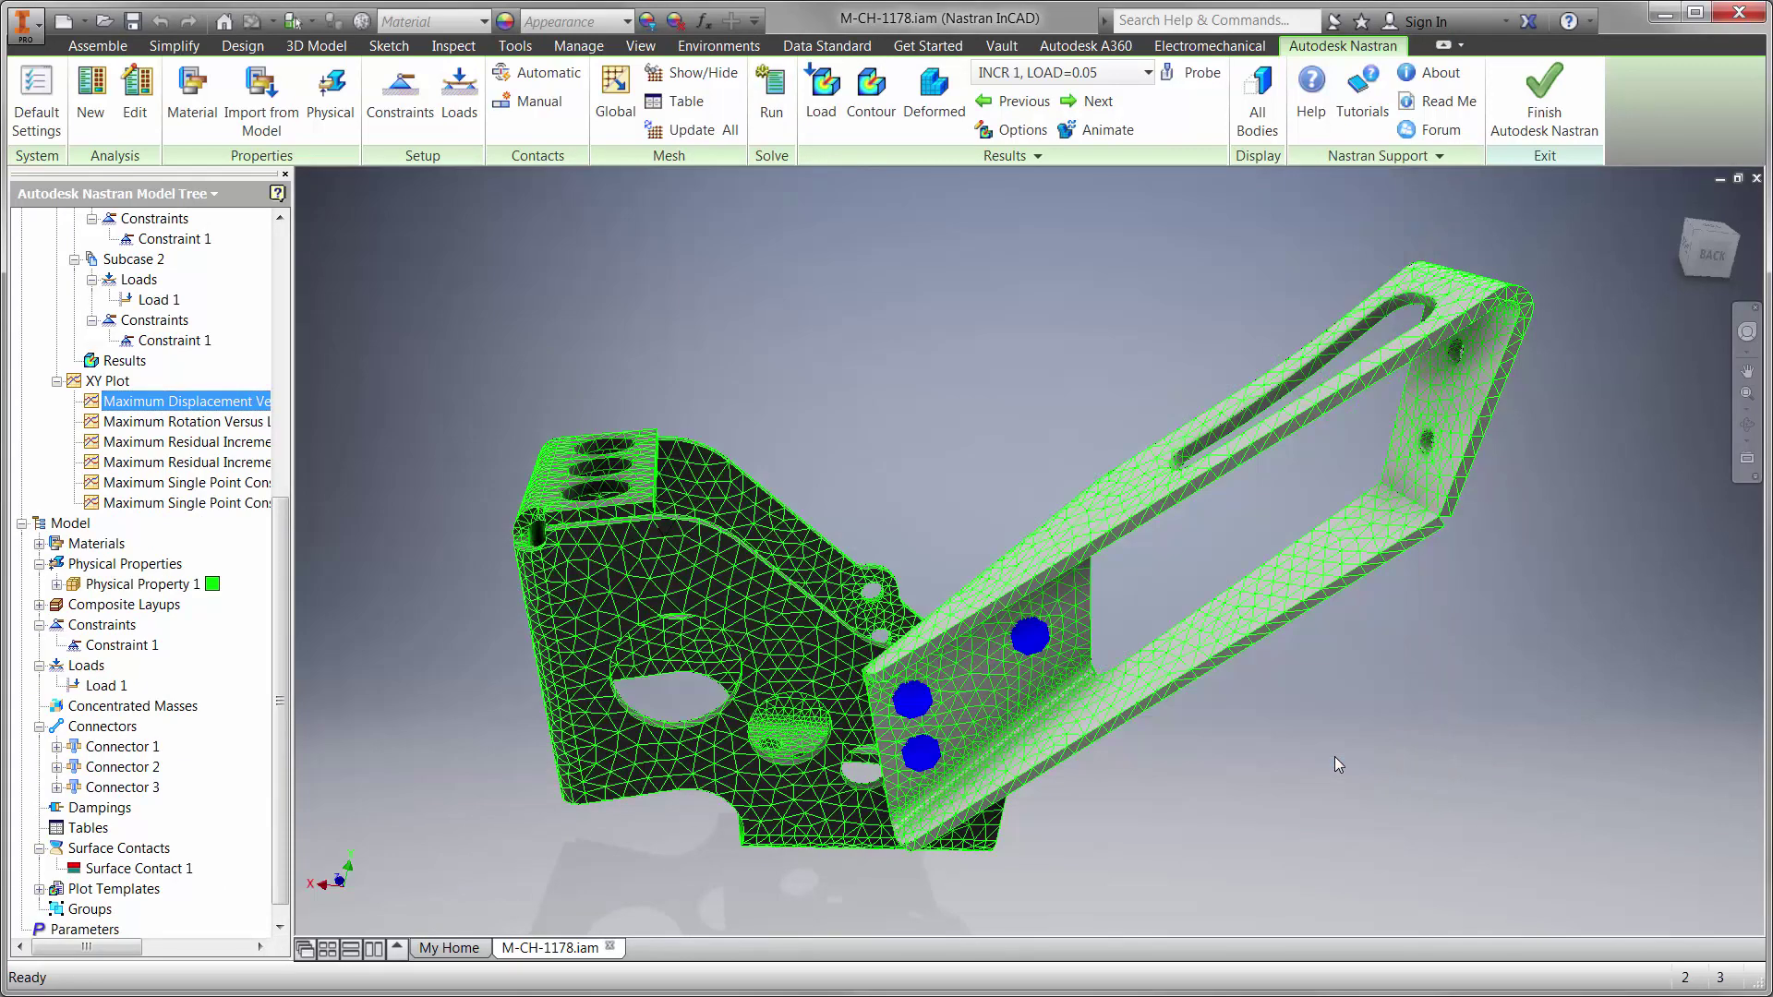
- Play and stop the multiset displacement animation across load steps, then cancel the settings
right_click(129, 361)
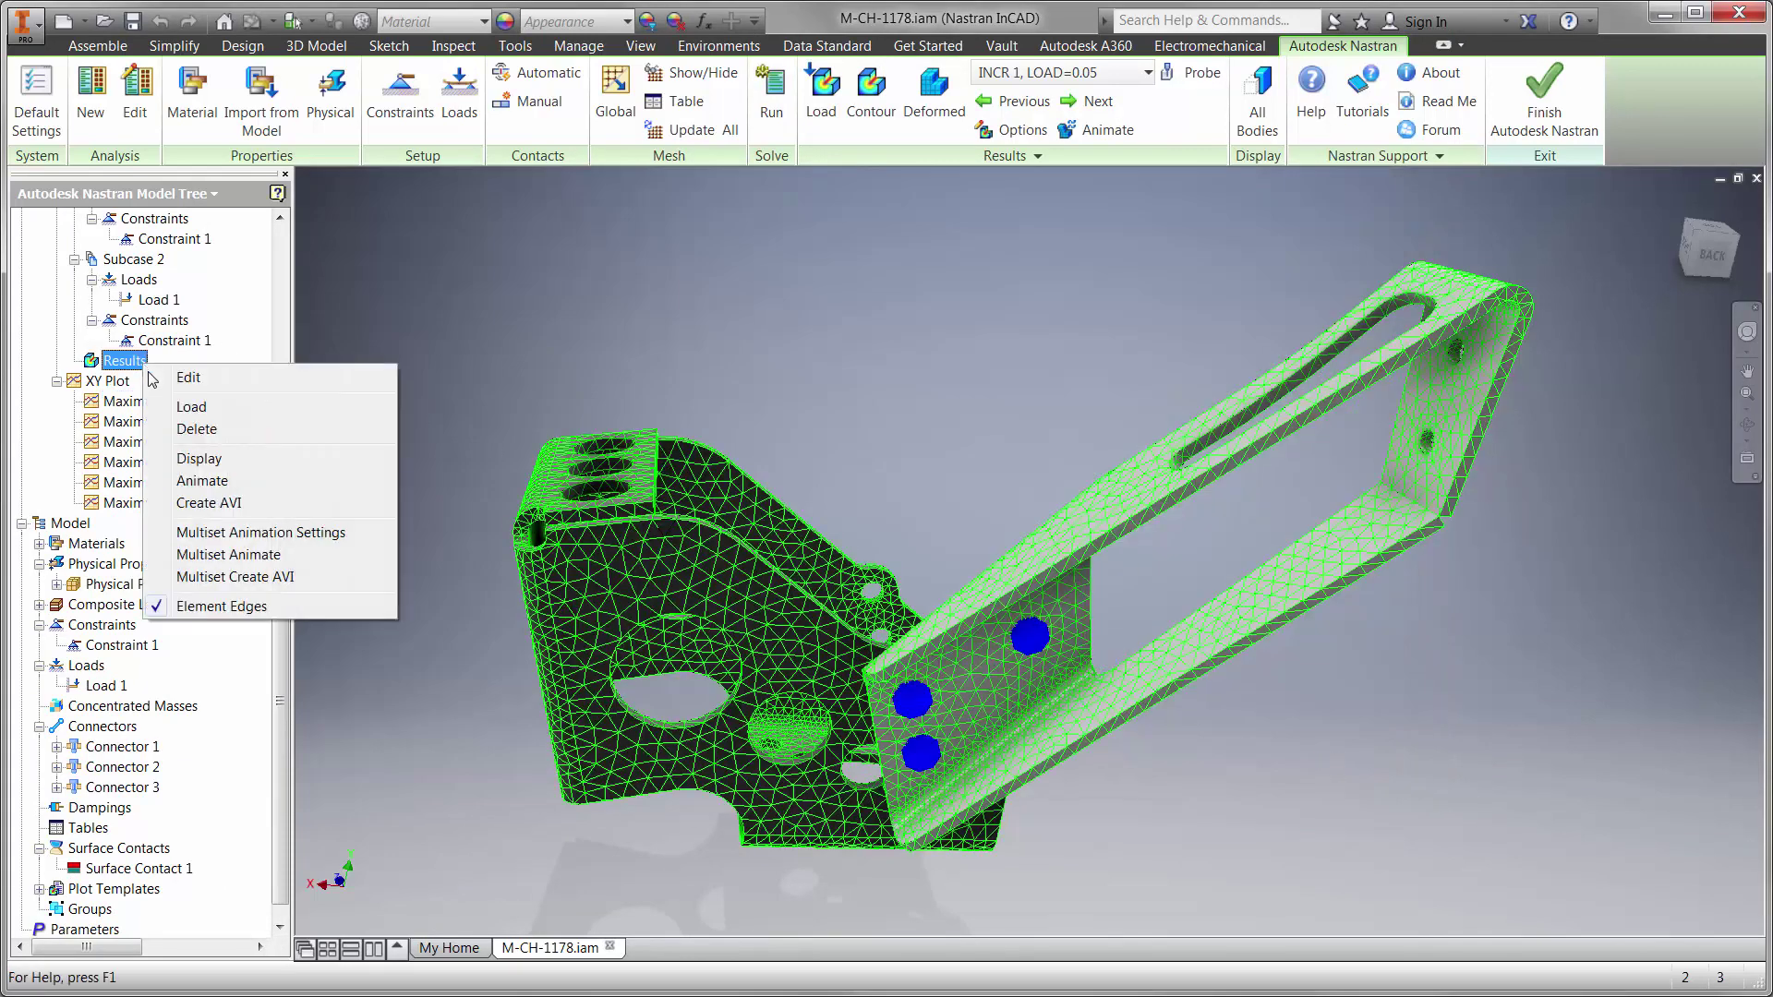
left_click(231, 532)
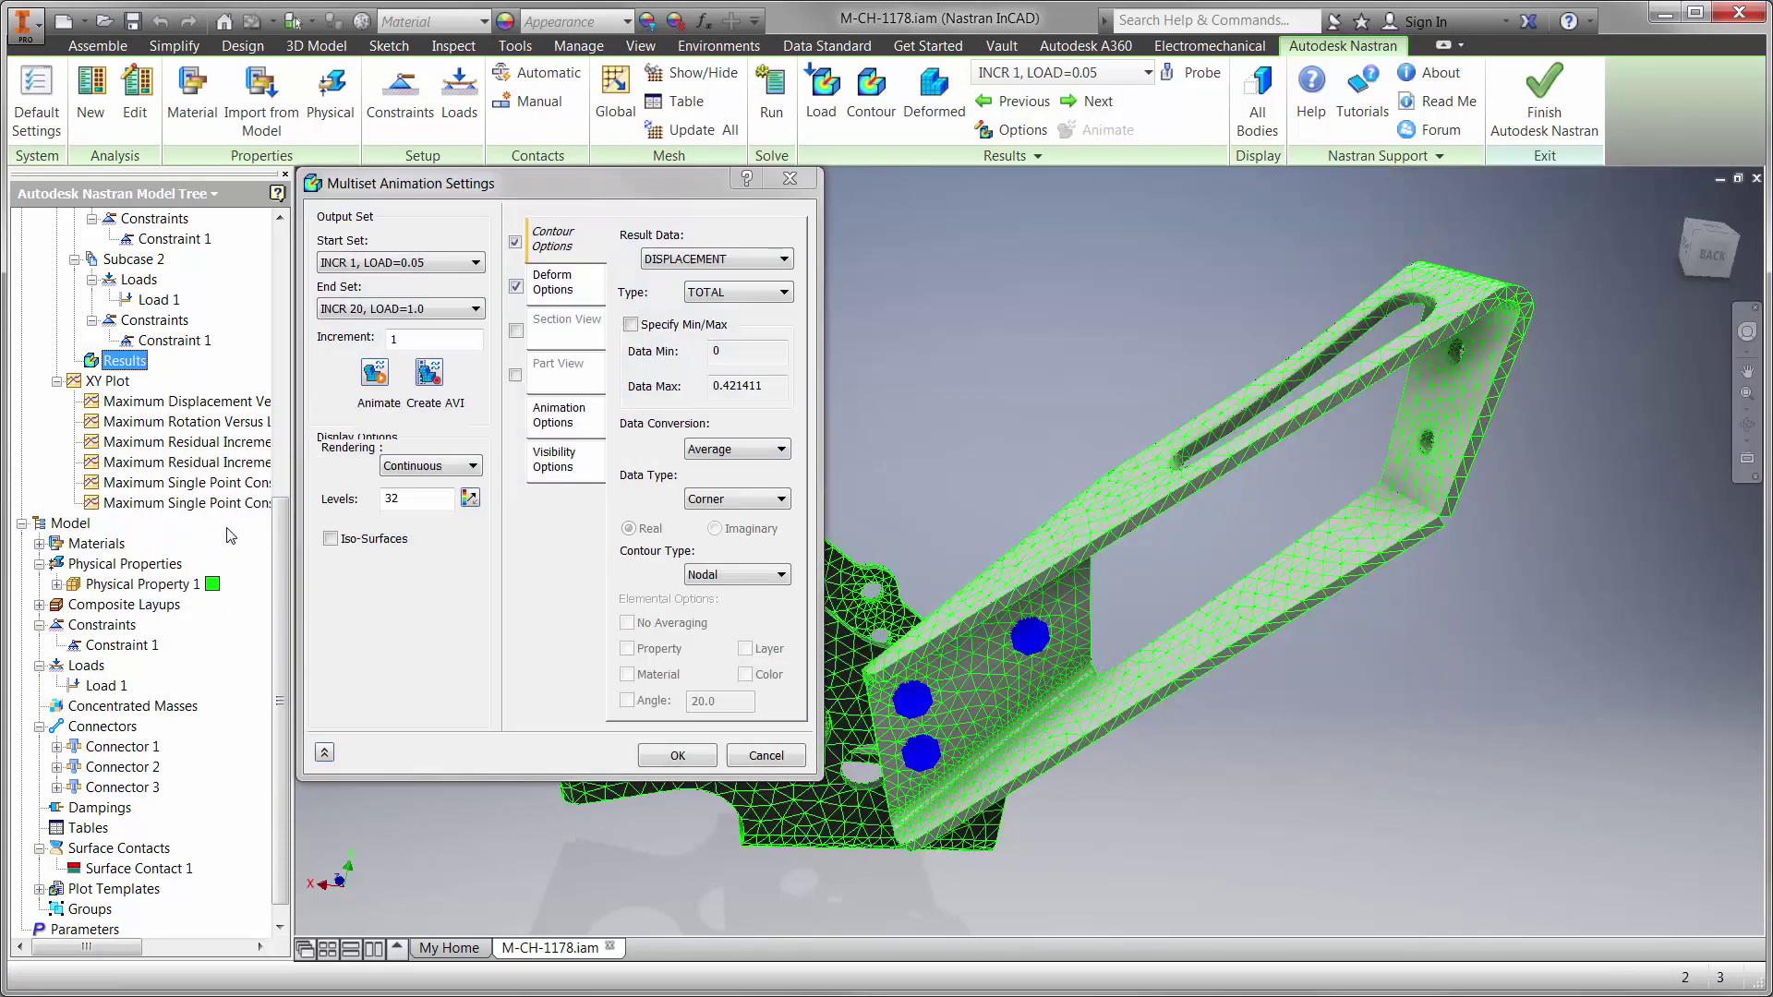
left_click(386, 374)
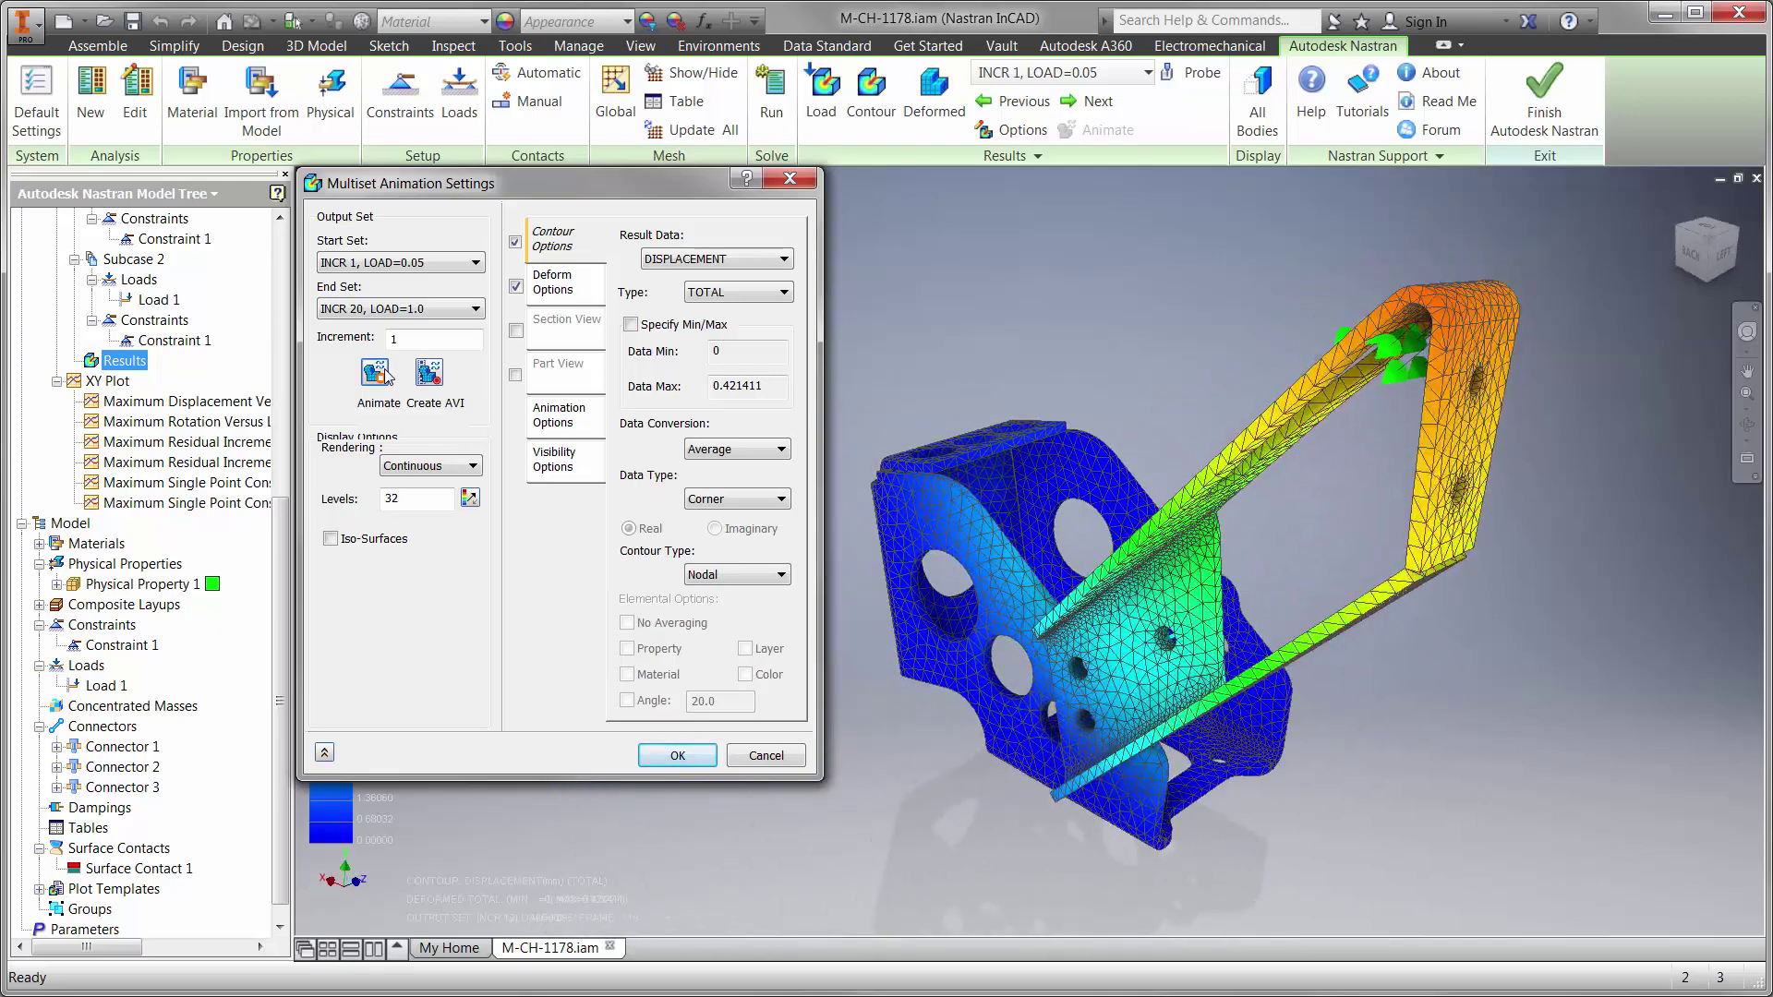
left_click(386, 374)
left_click(749, 758)
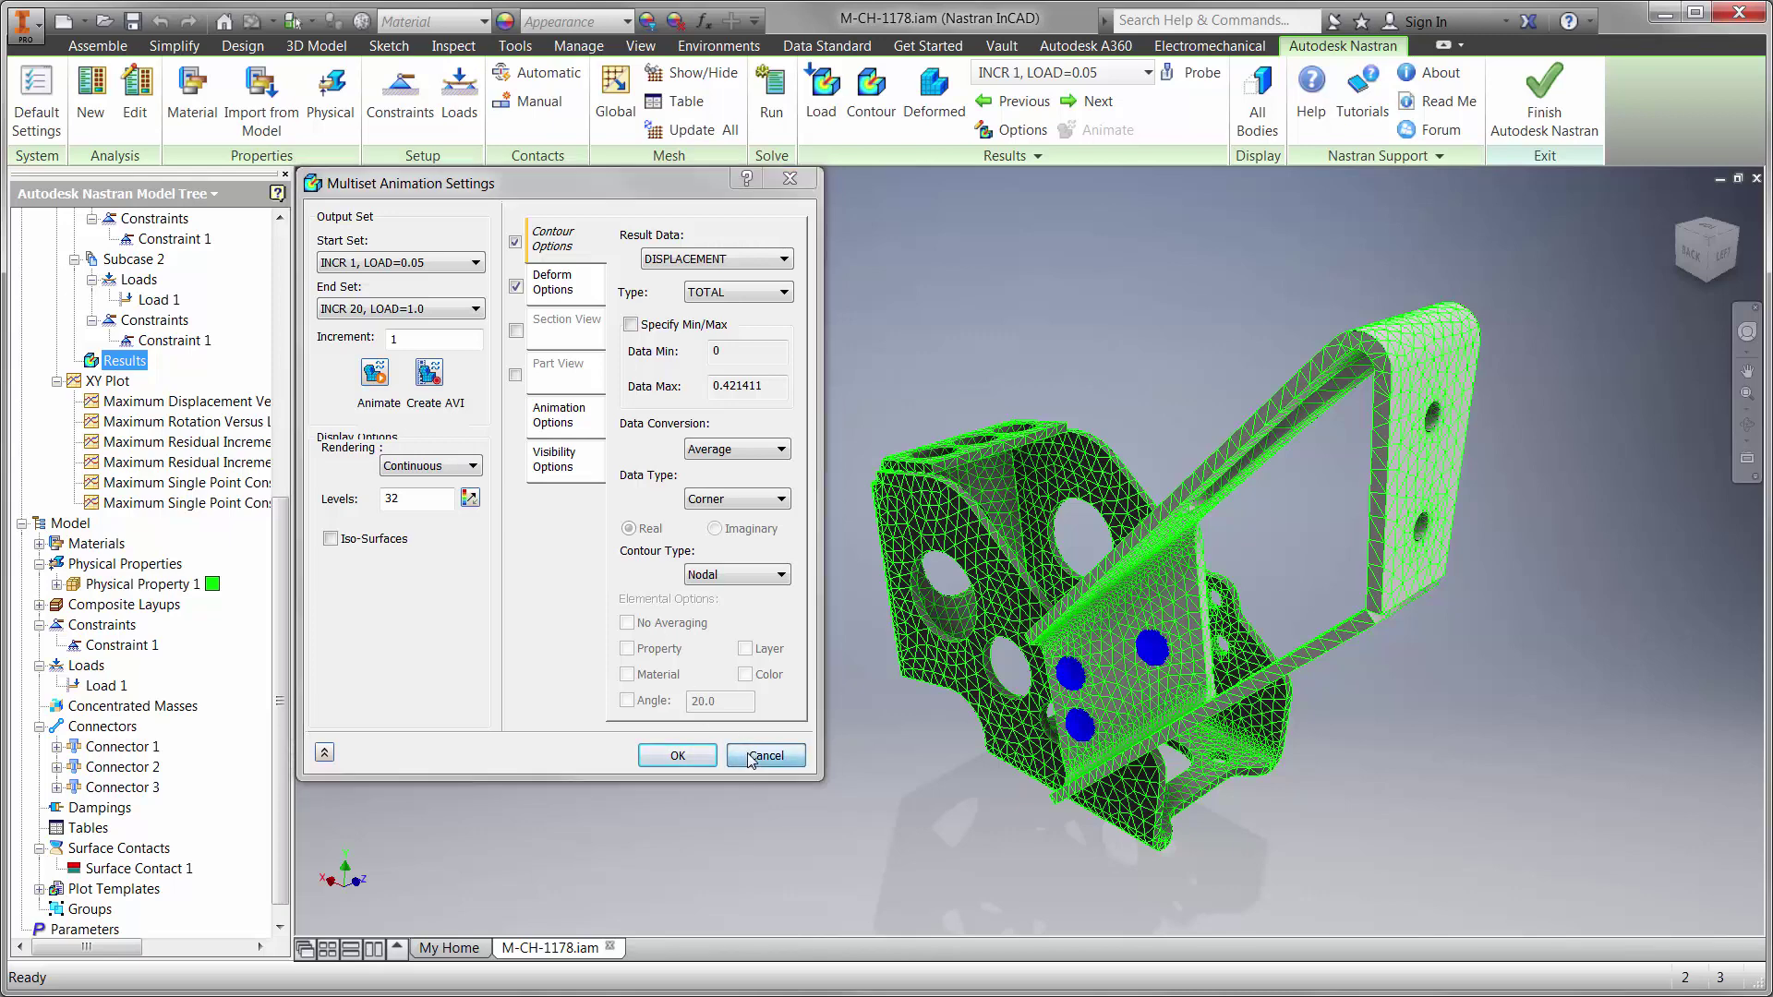
- Display the SOLID VON MISES STRESS contour for INCR 20, LOAD=1.0
right_click(128, 360)
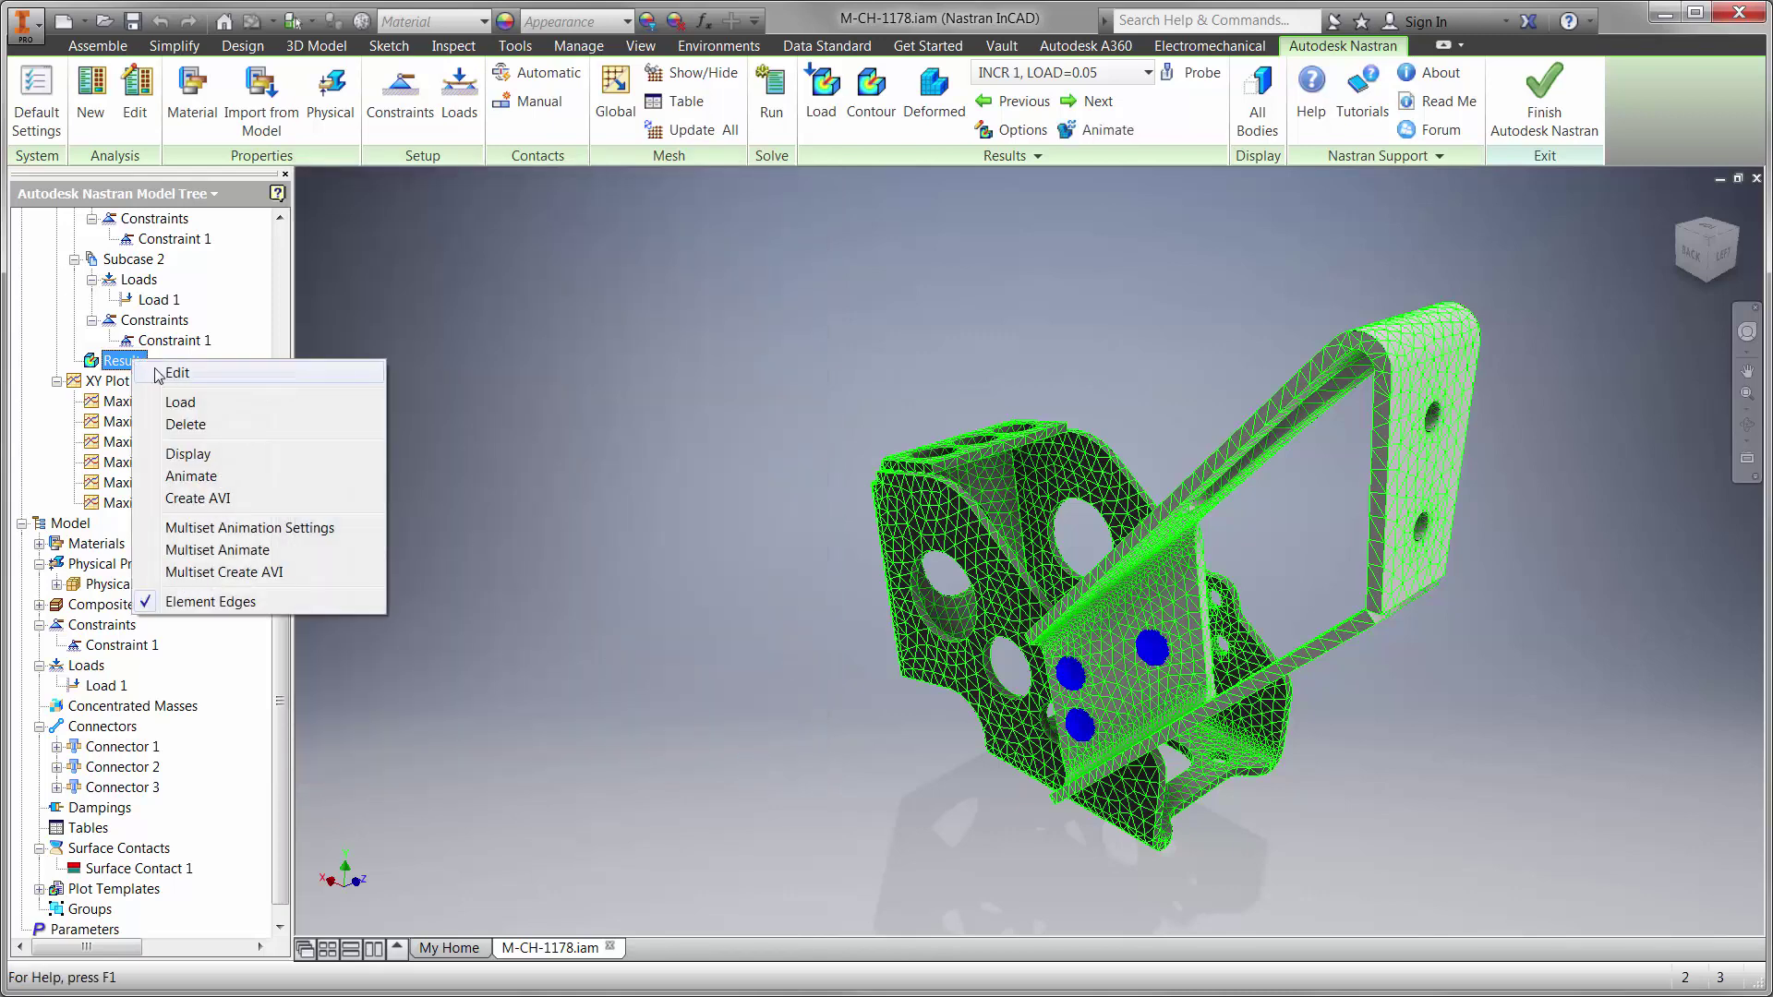
left_click(158, 374)
left_click(343, 243)
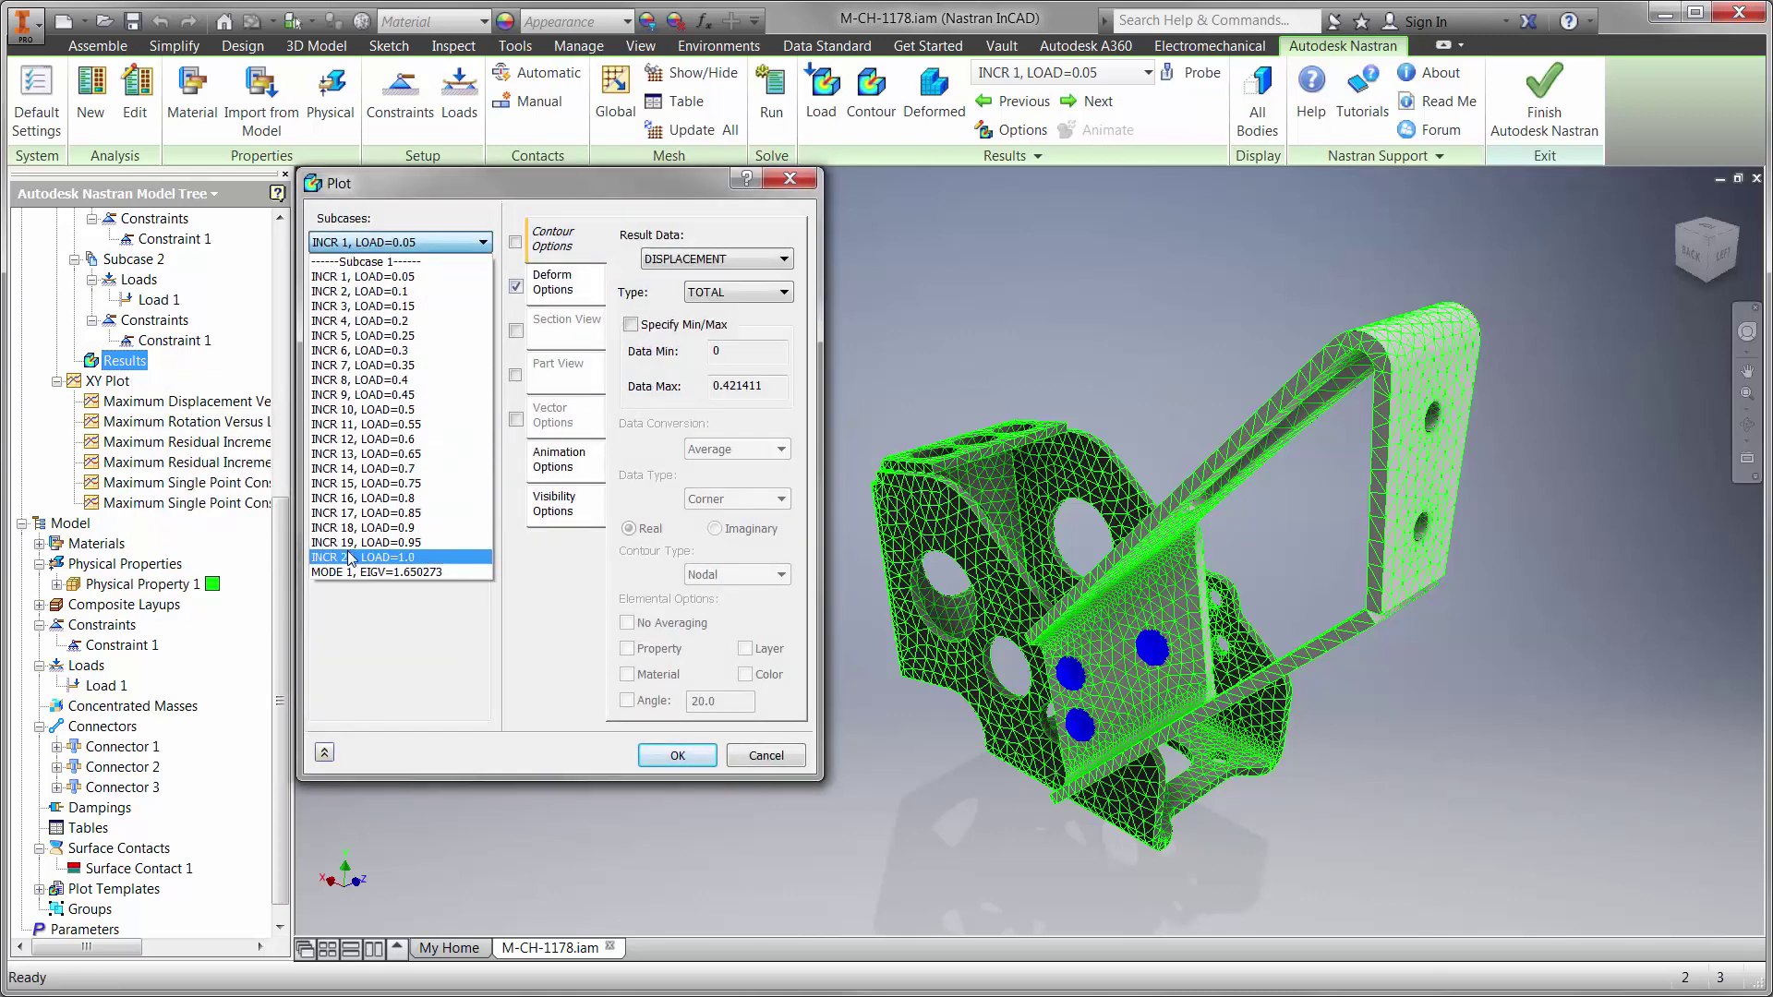
left_click(397, 571)
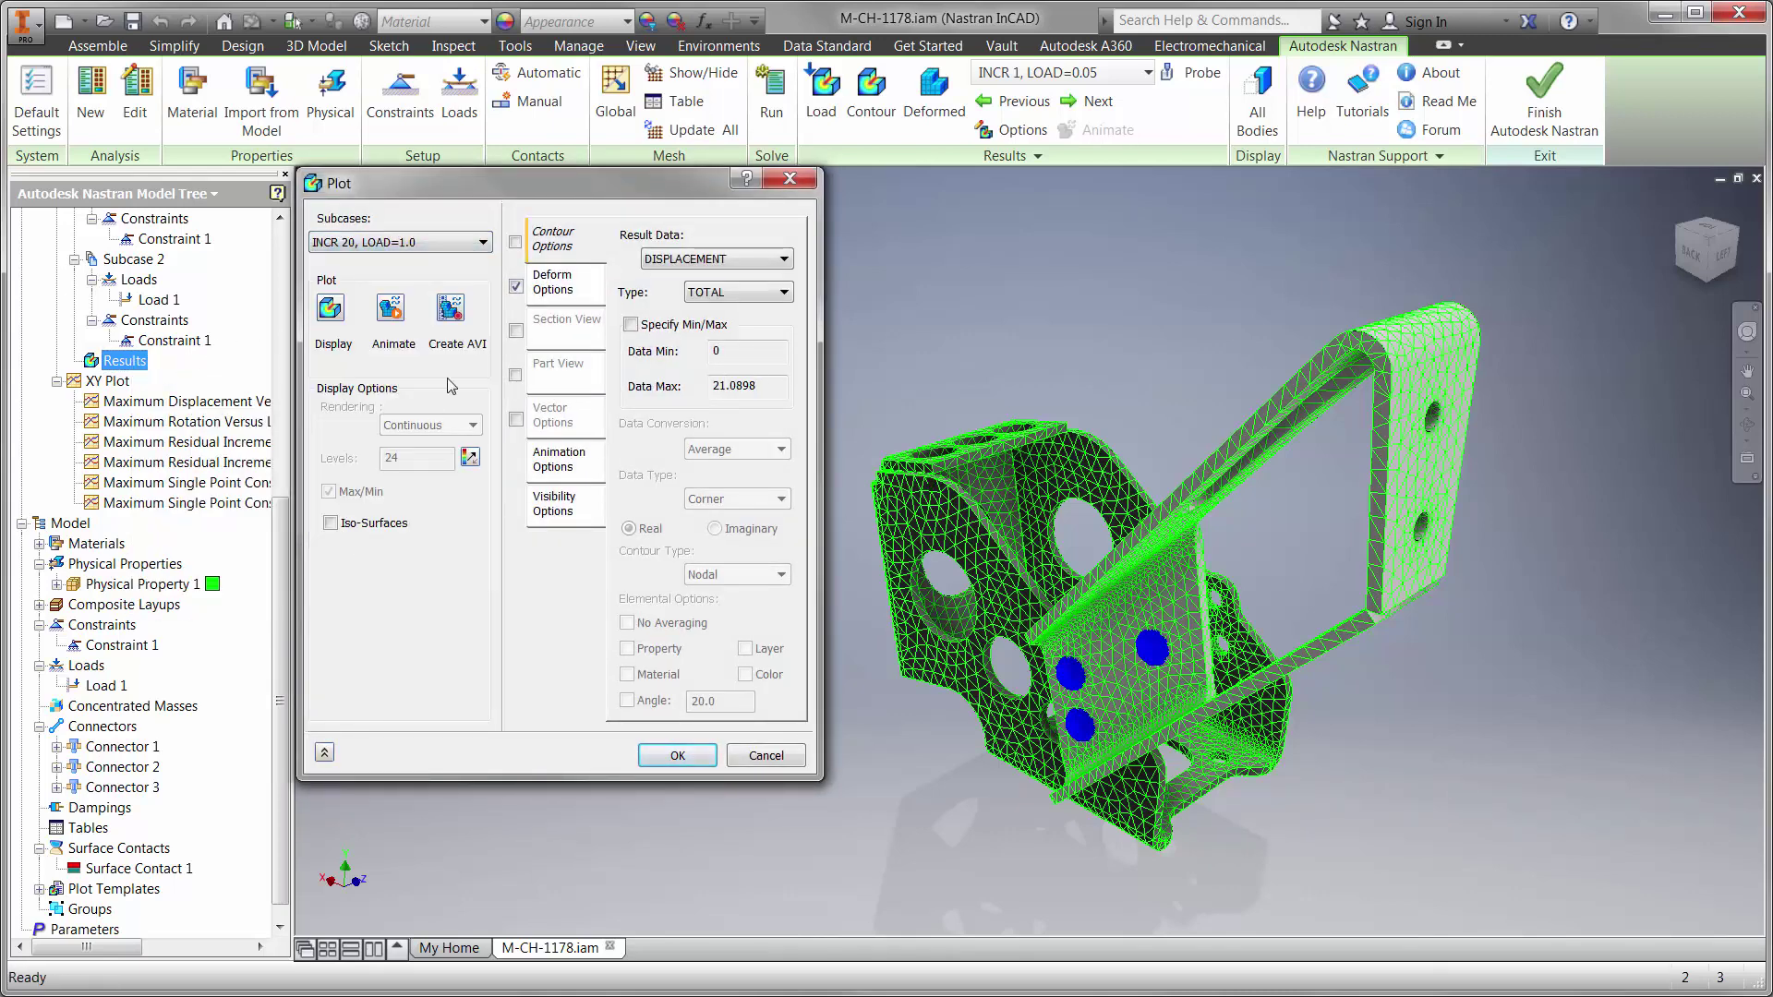
left_click(632, 259)
left_click_drag(887, 406, 887, 683)
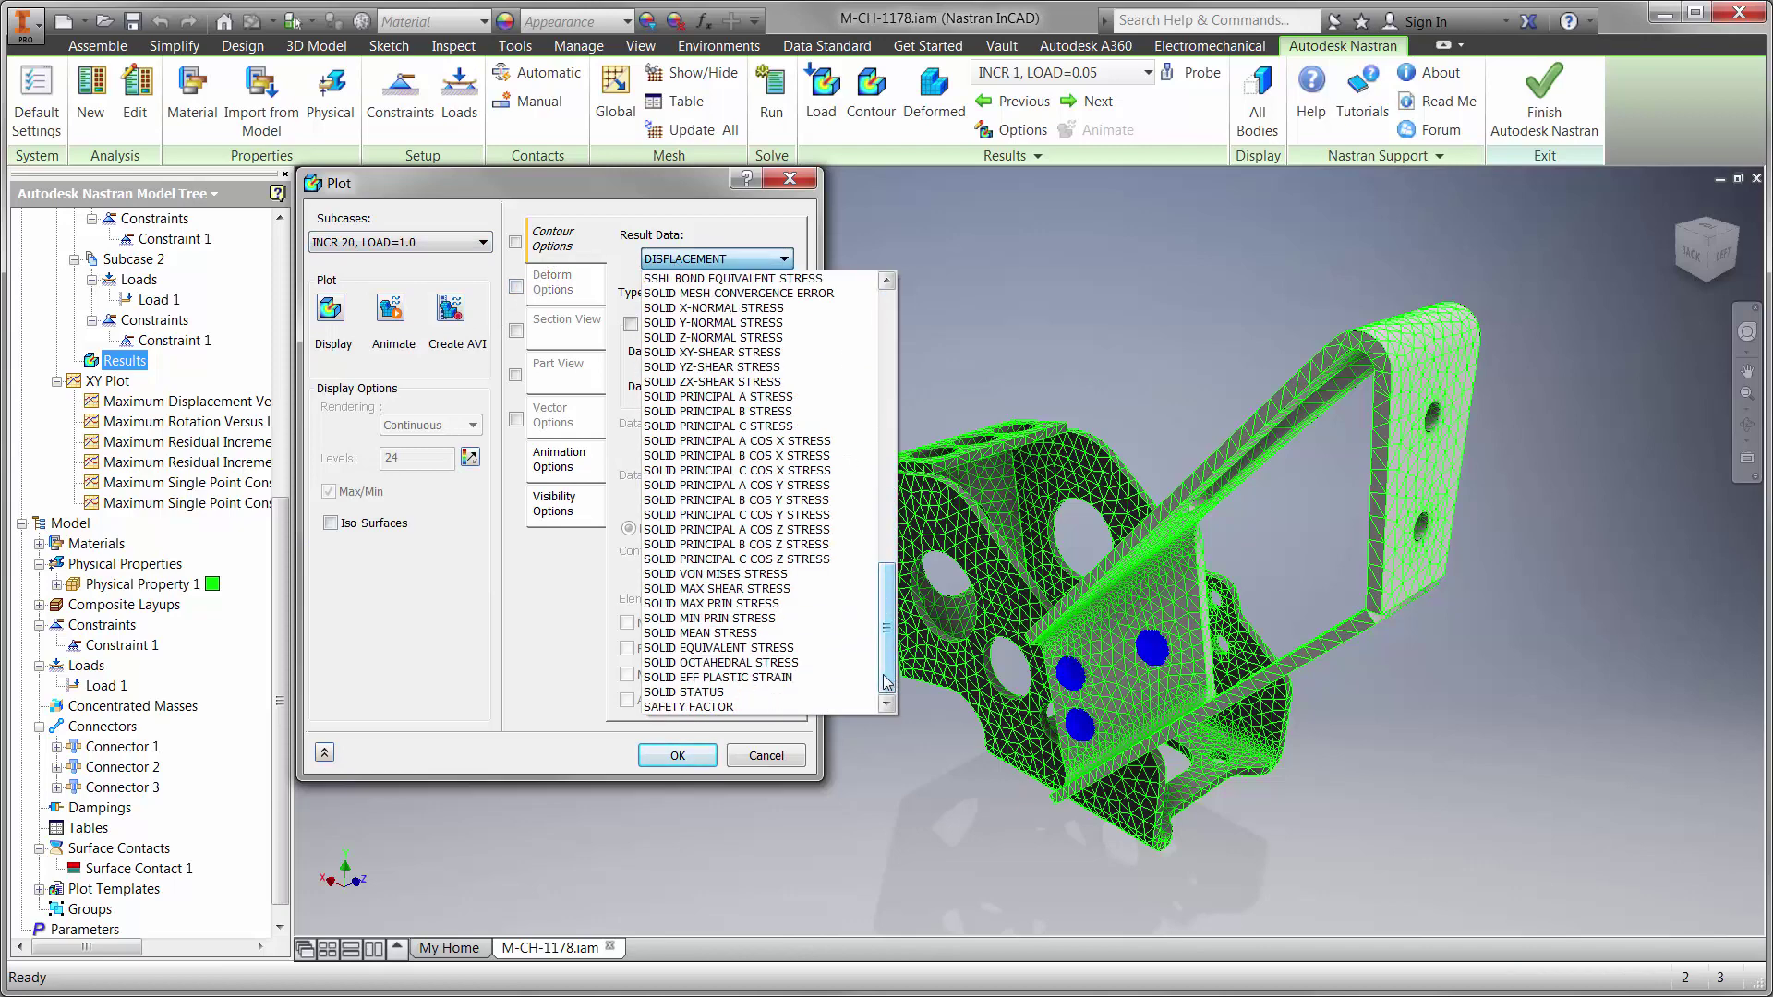
left_click(716, 573)
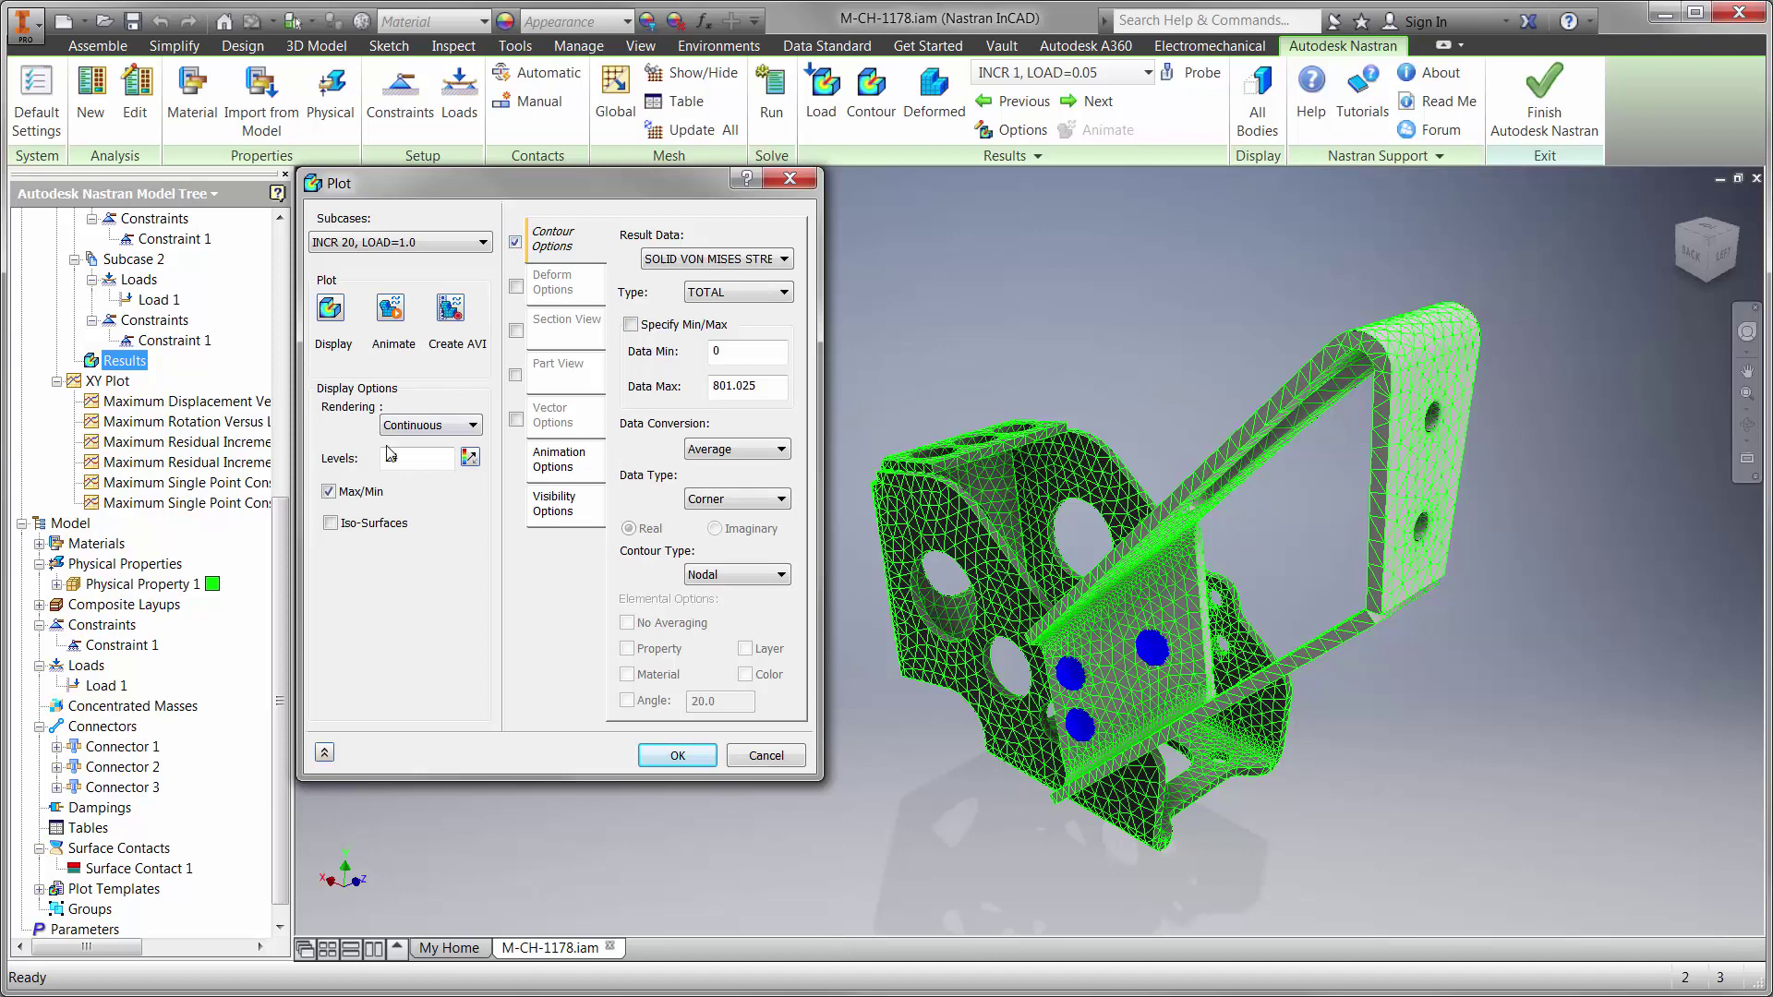
left_click(329, 312)
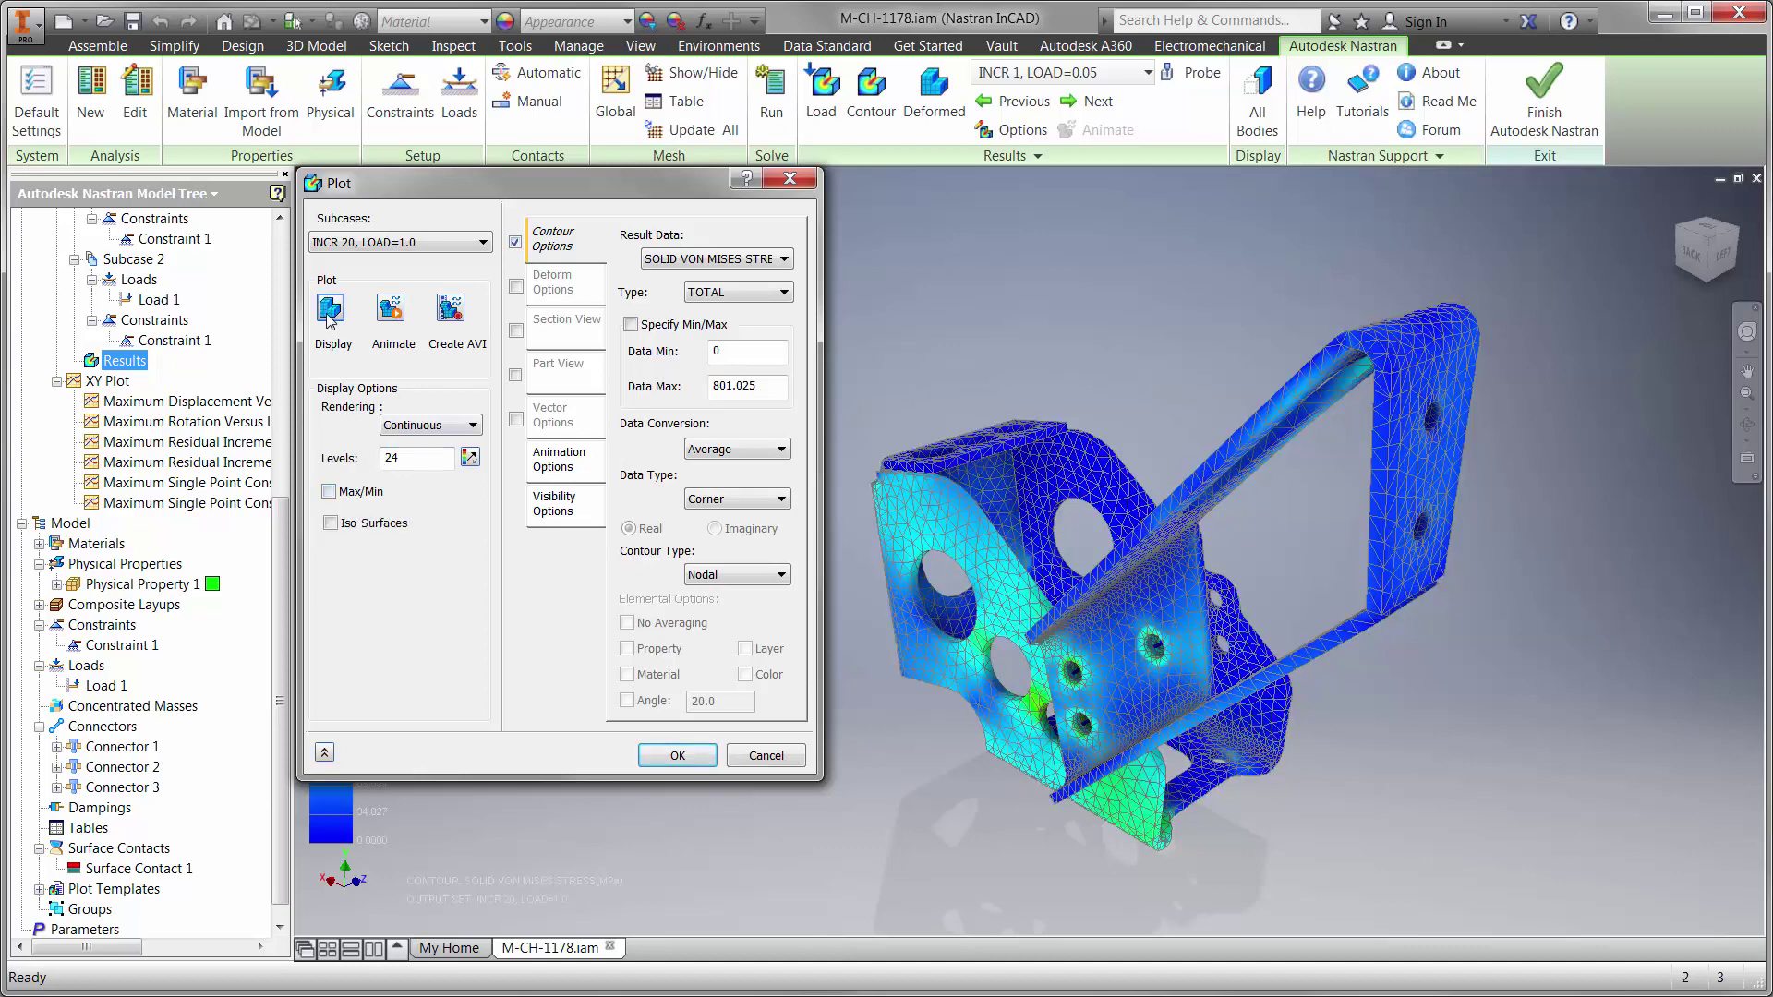
left_click(678, 755)
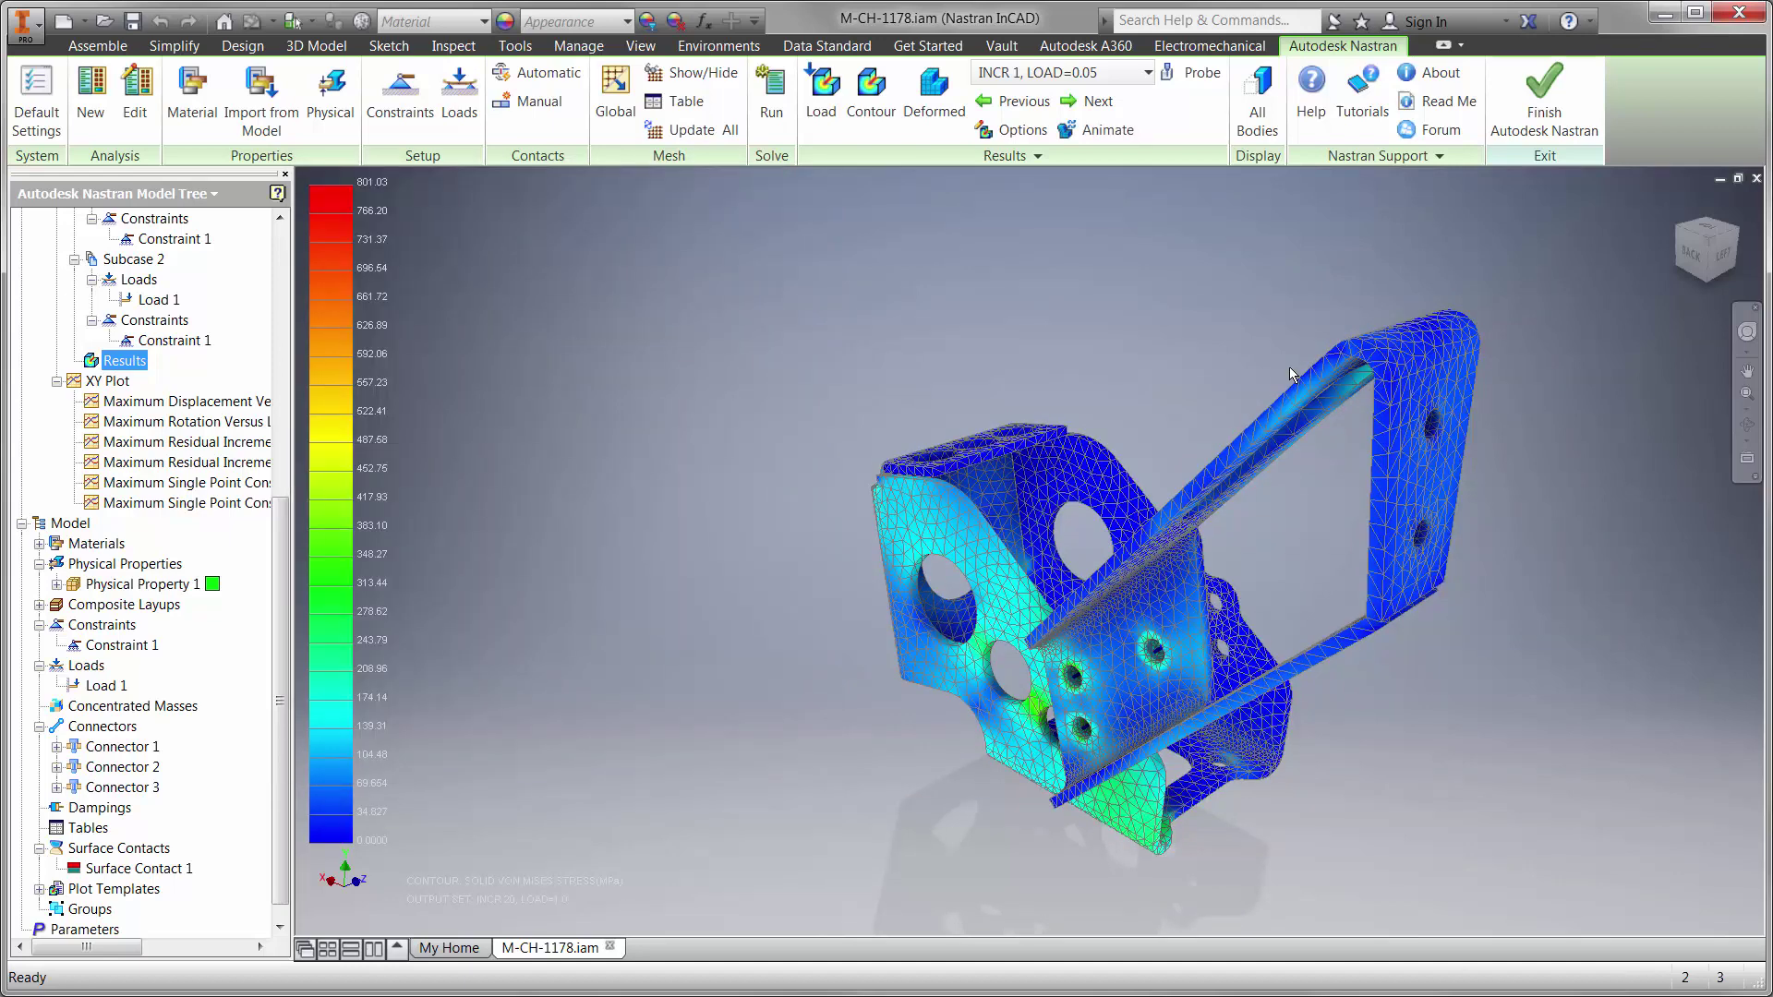
- Return to the Home view and unsuppress the rest of the pedal assembly components
left_click(1675, 203)
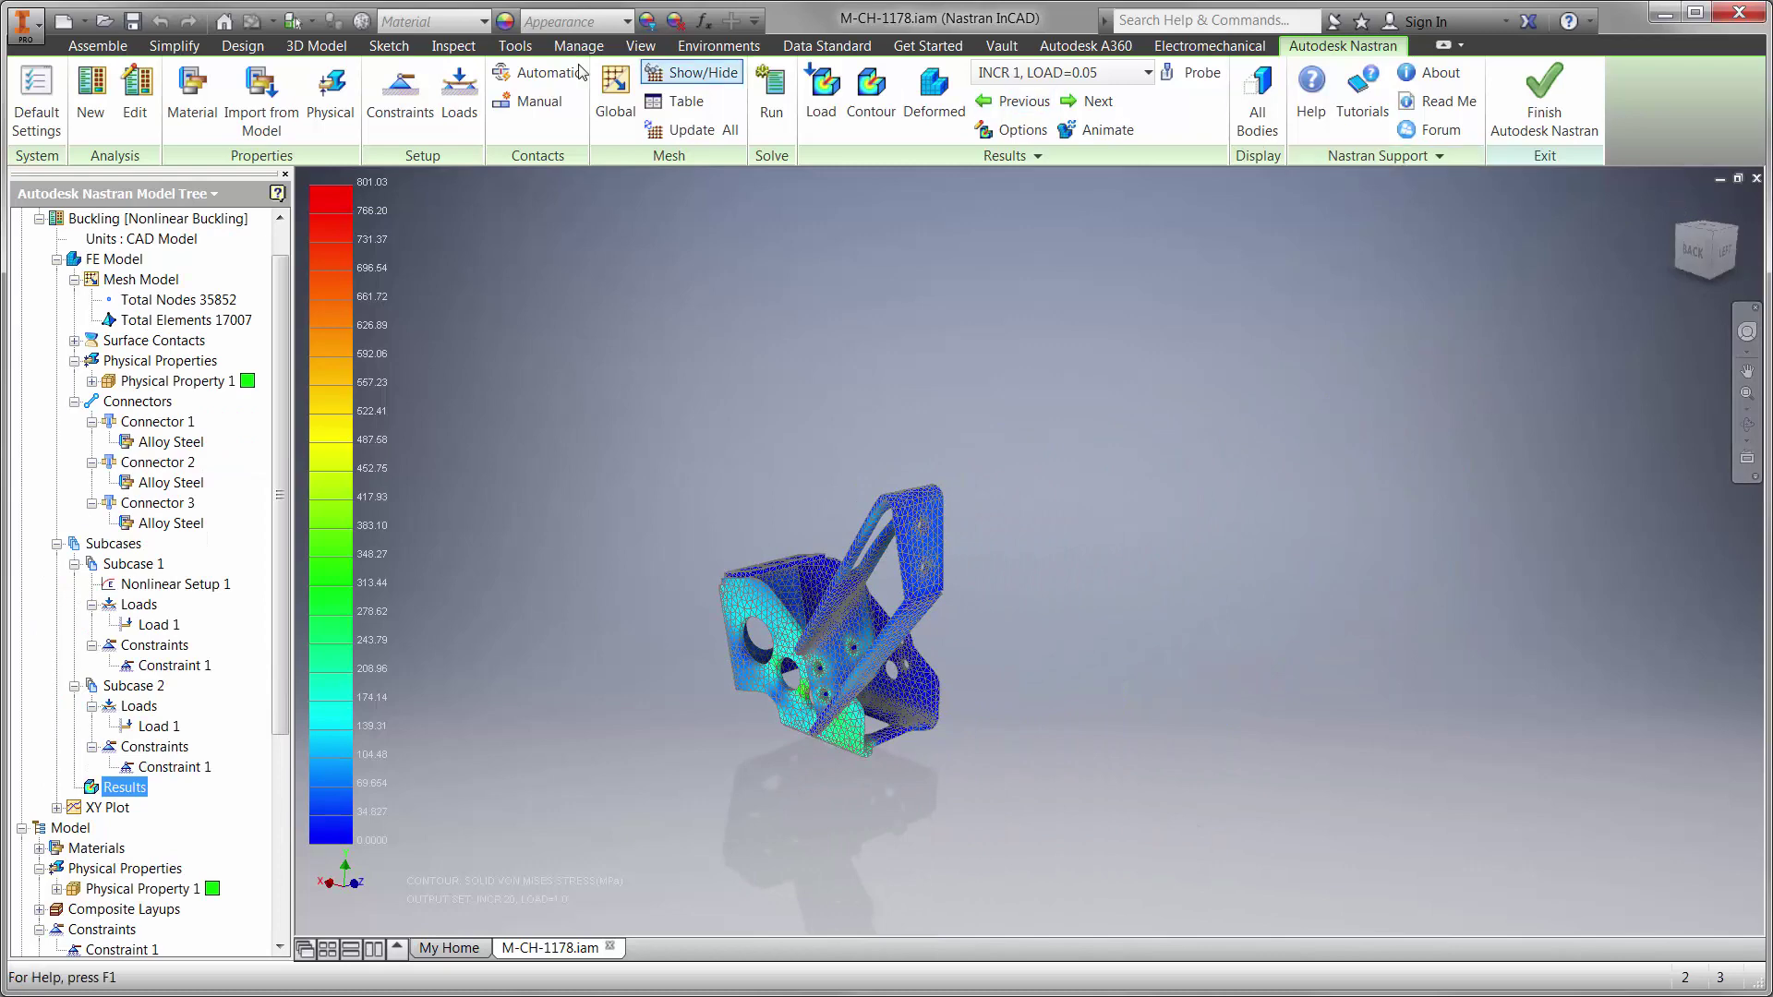
left_click(296, 28)
left_click(343, 308)
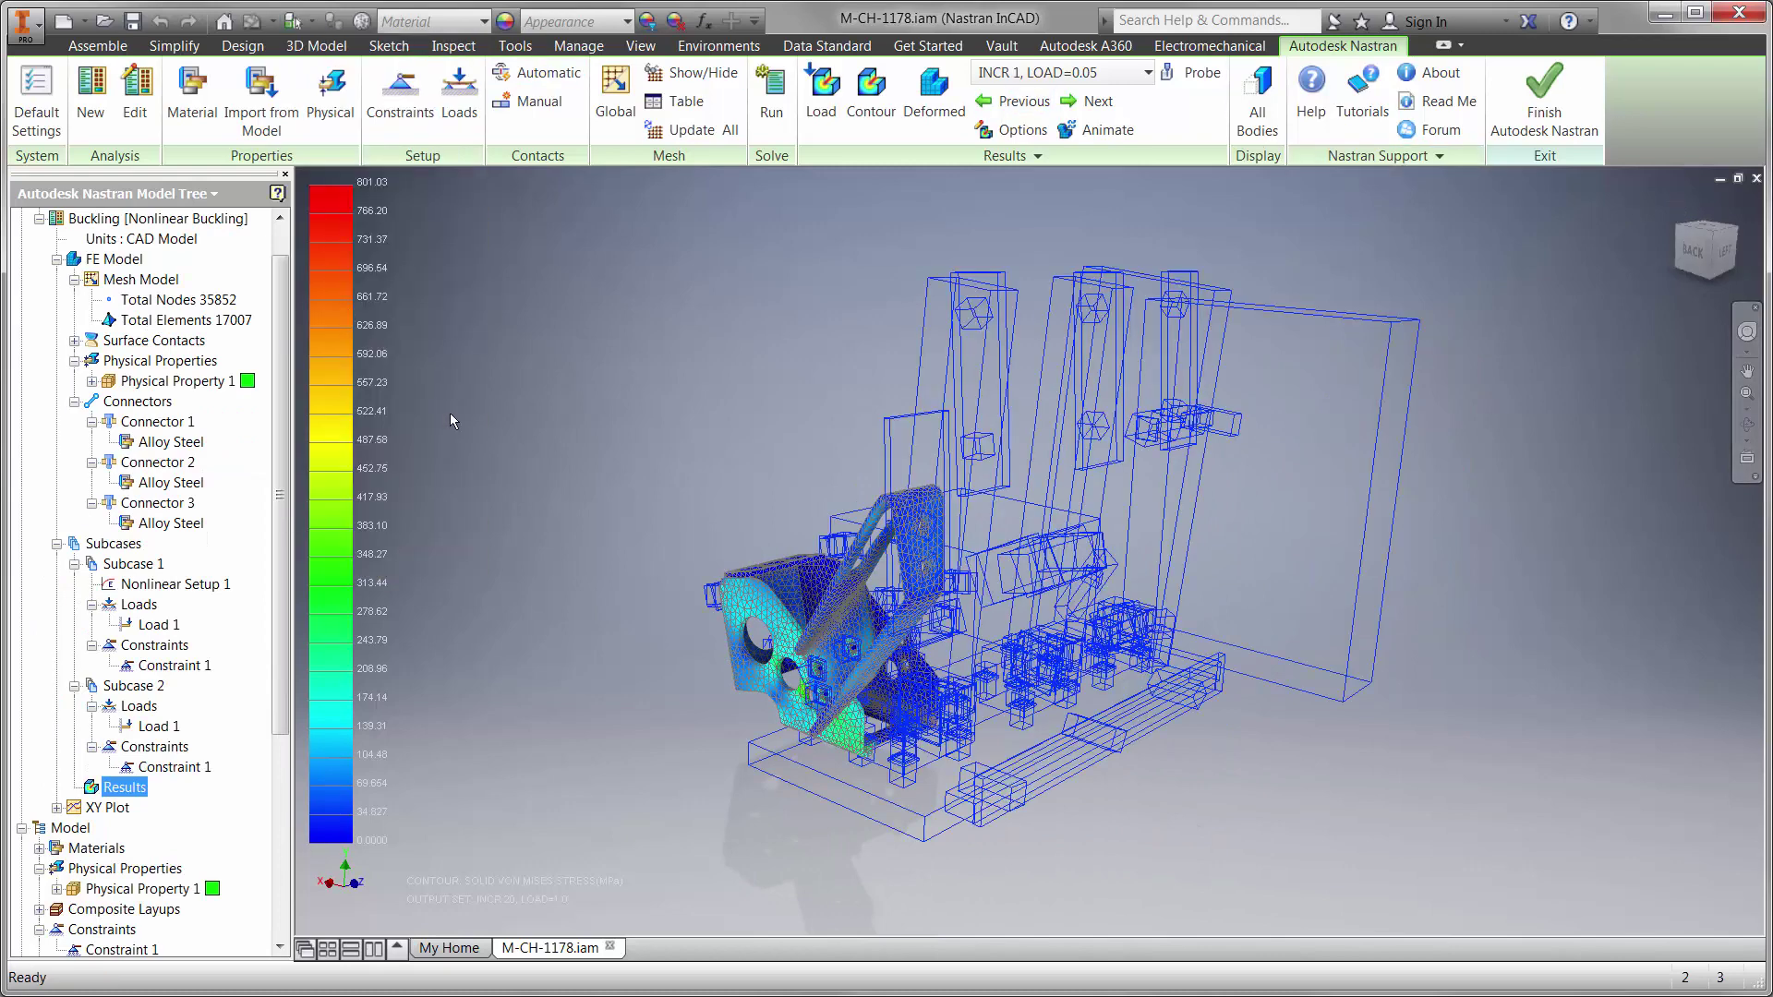
right_click(504, 468)
left_click(445, 826)
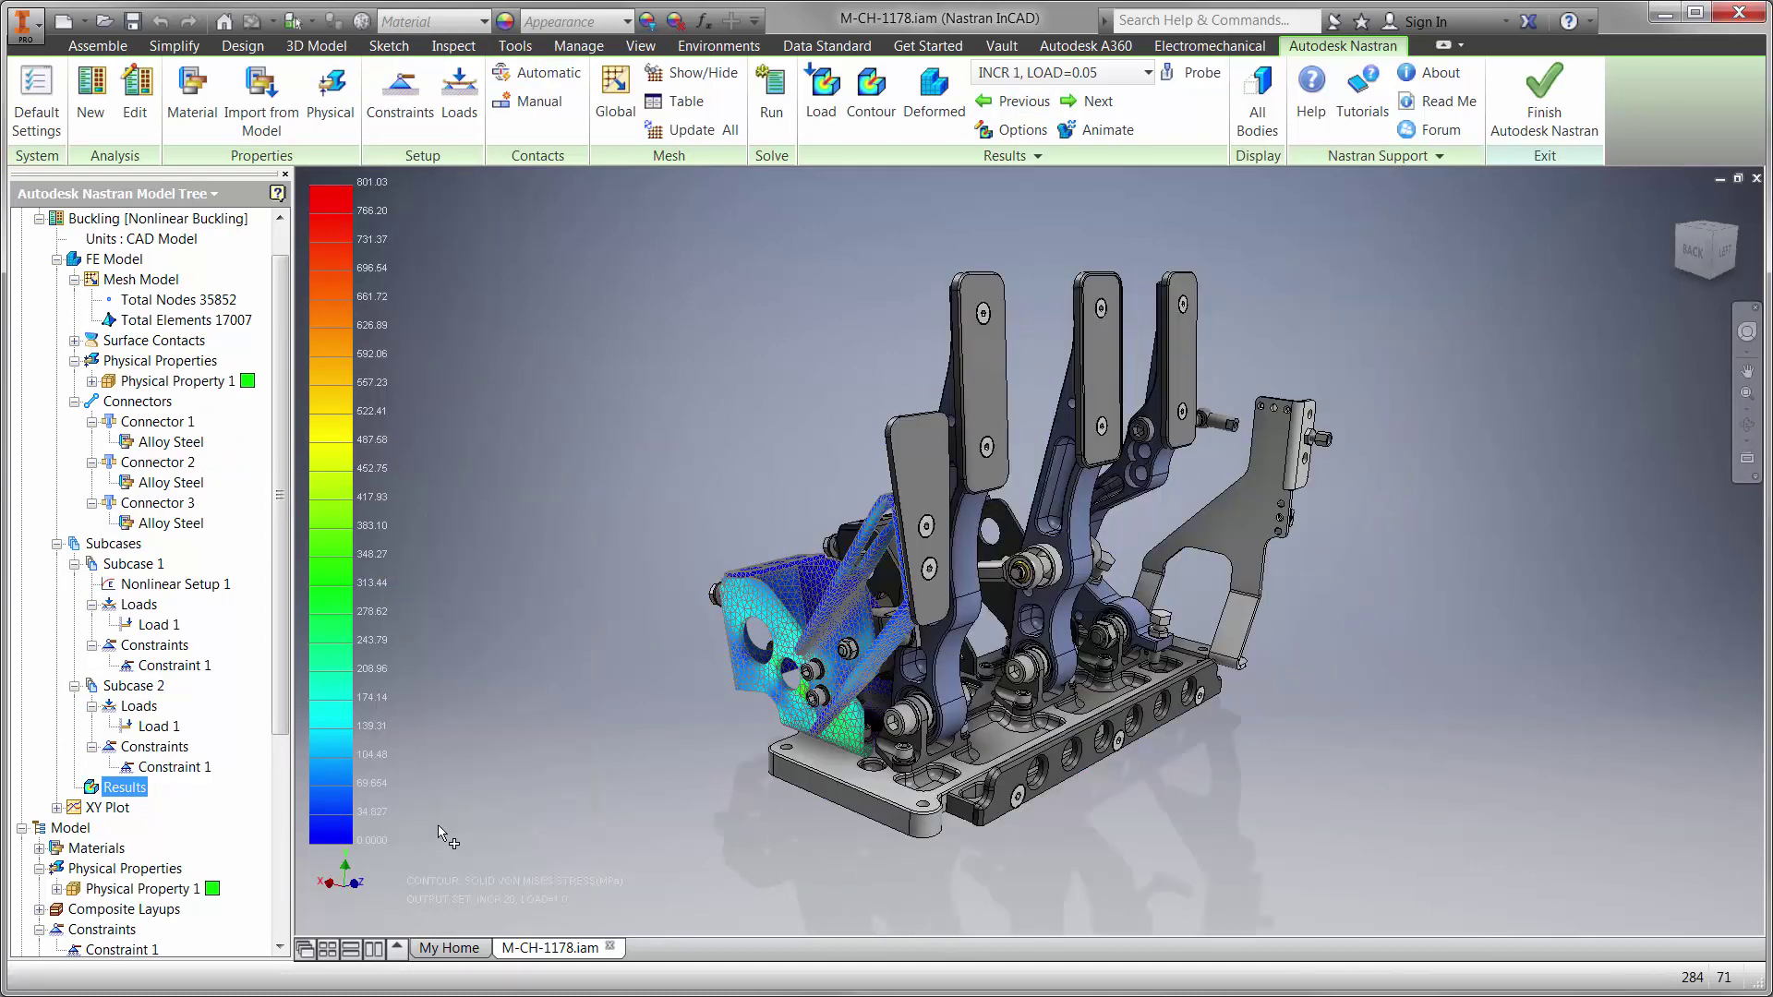